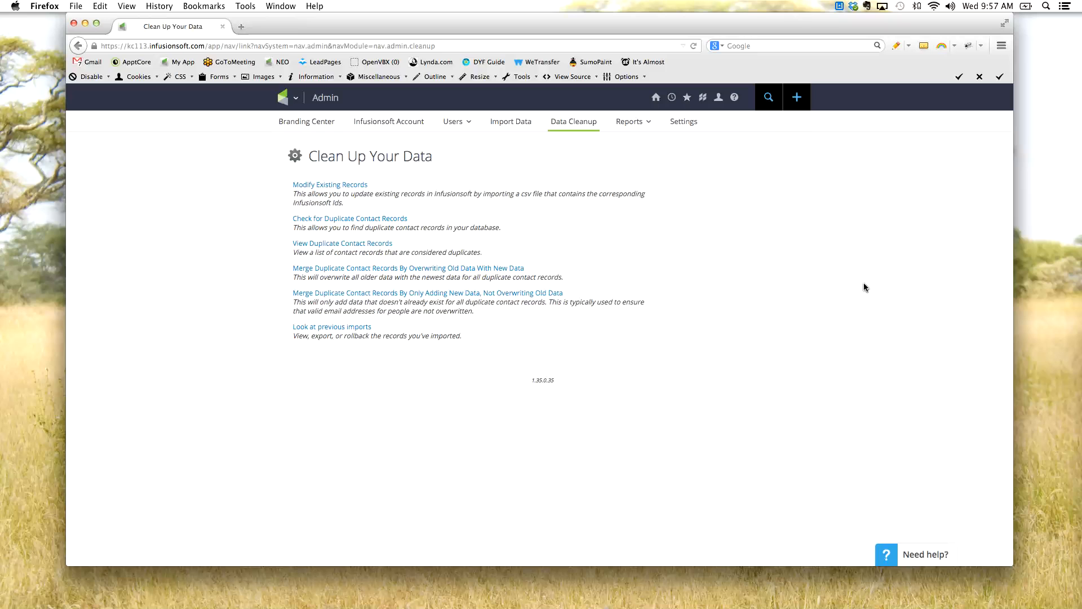
- Examine the Data Cleanup options for checking duplicate contact records and the two methods of merging them
left_click(286, 99)
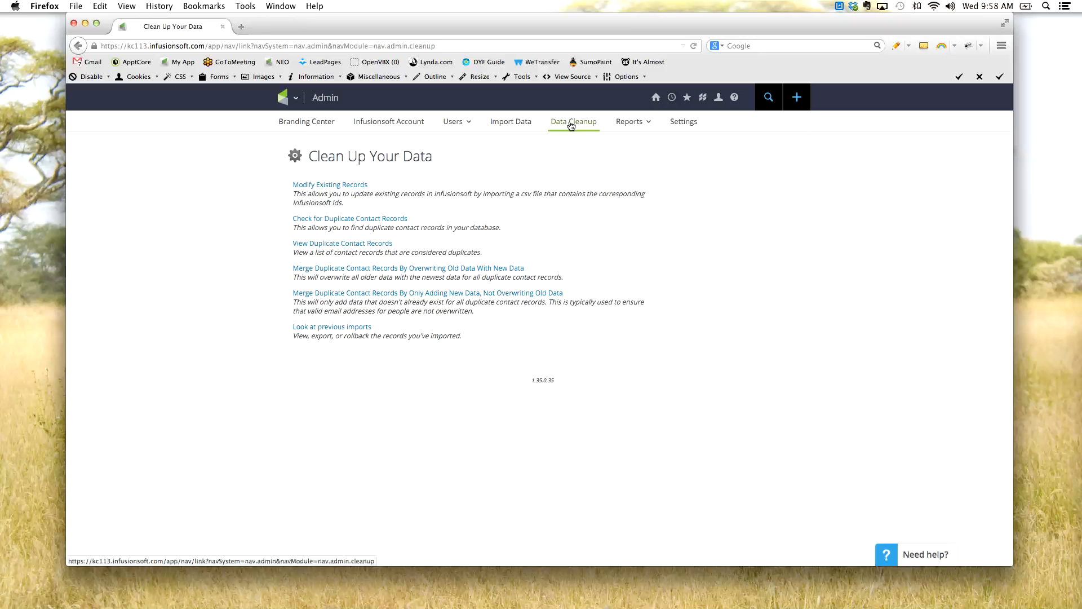
left_click_drag(411, 219, 289, 221)
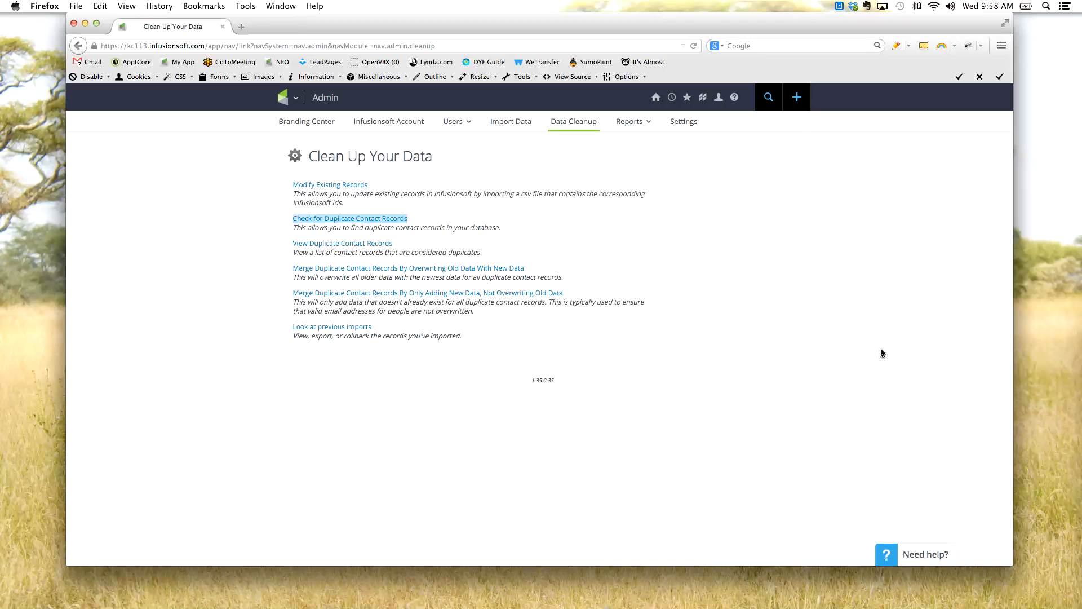
left_click_drag(589, 293, 249, 268)
left_click(768, 331)
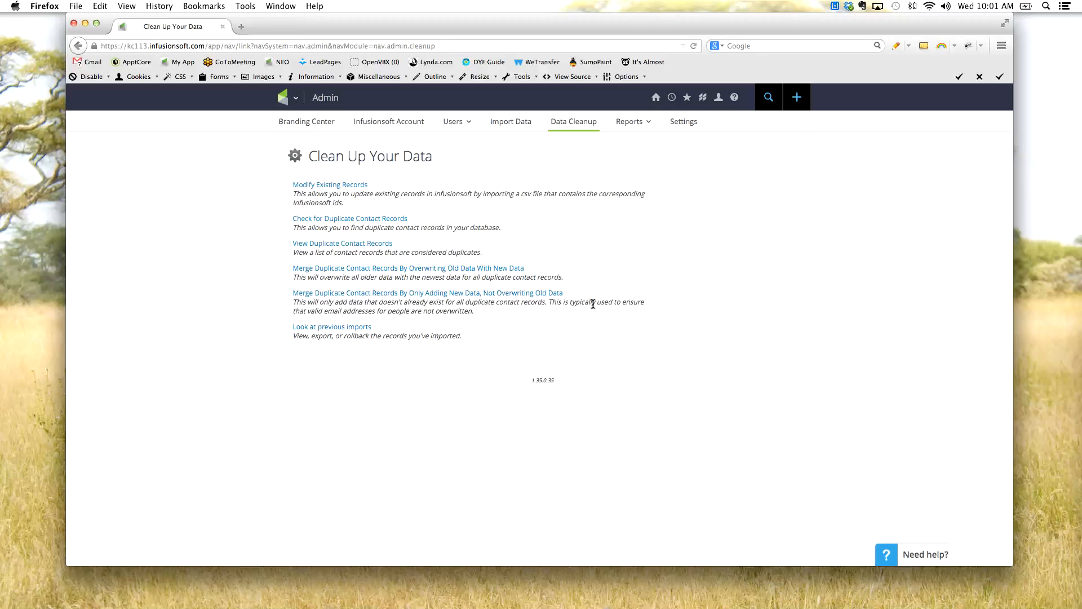
triple_click(430, 263)
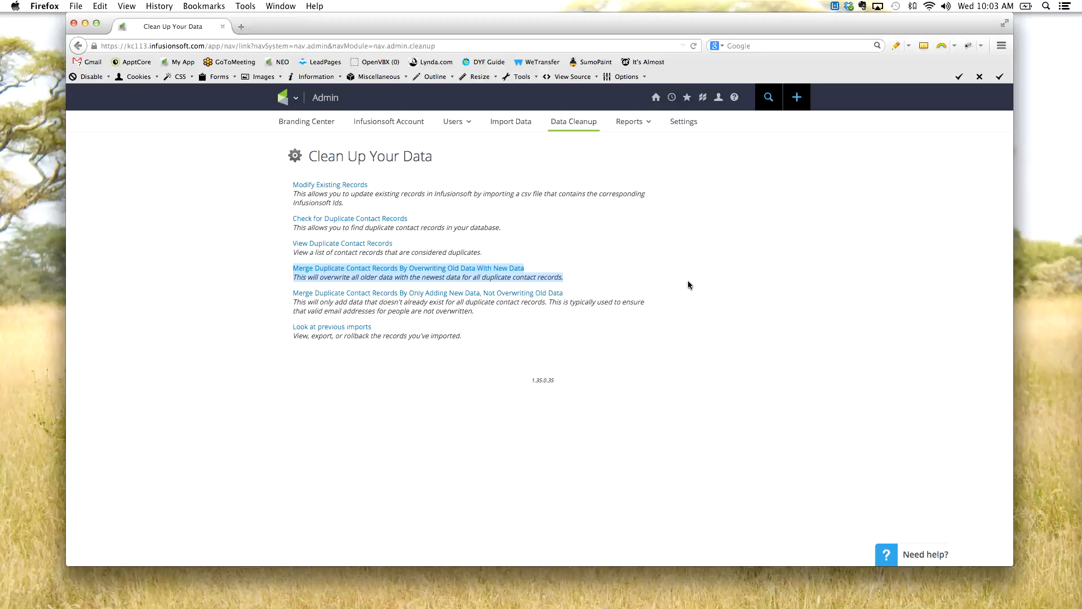
left_click(676, 277)
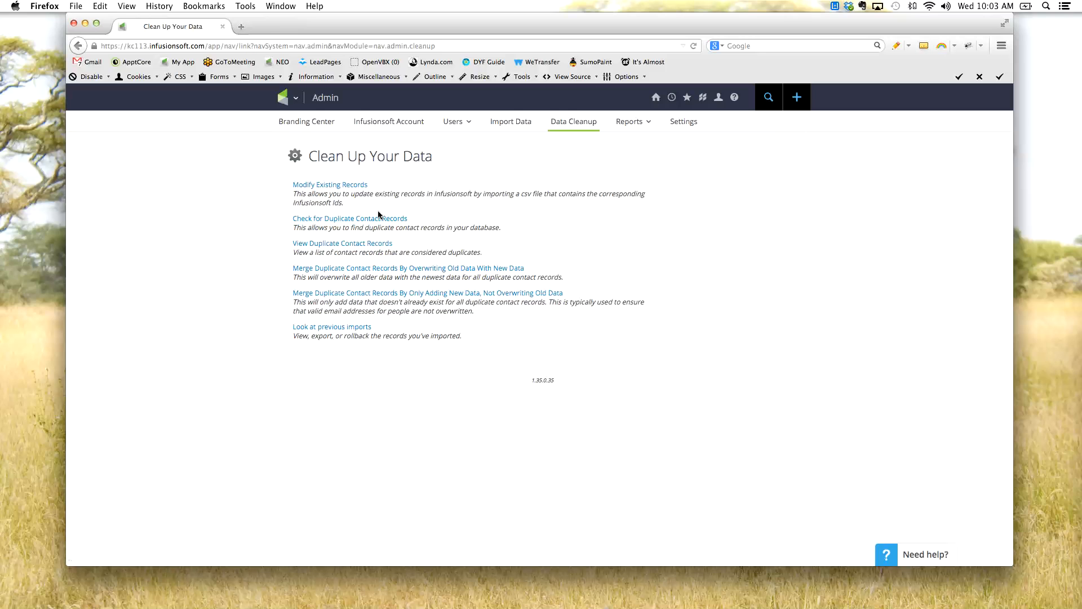
- Start the duplicate contact check and choose to check all records
left_click(366, 224)
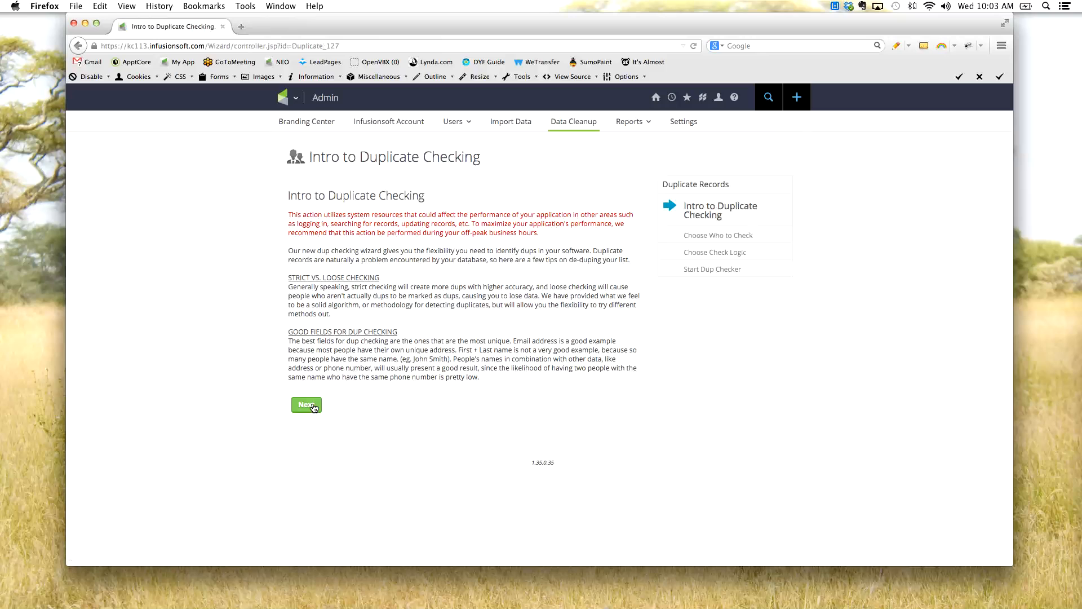
left_click(307, 403)
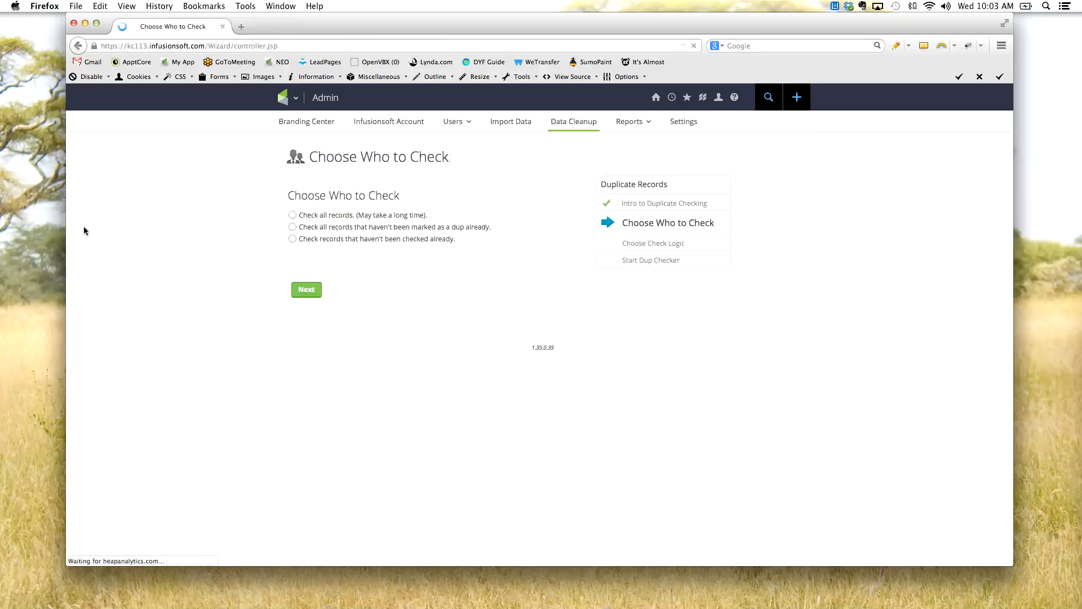
left_click(292, 215)
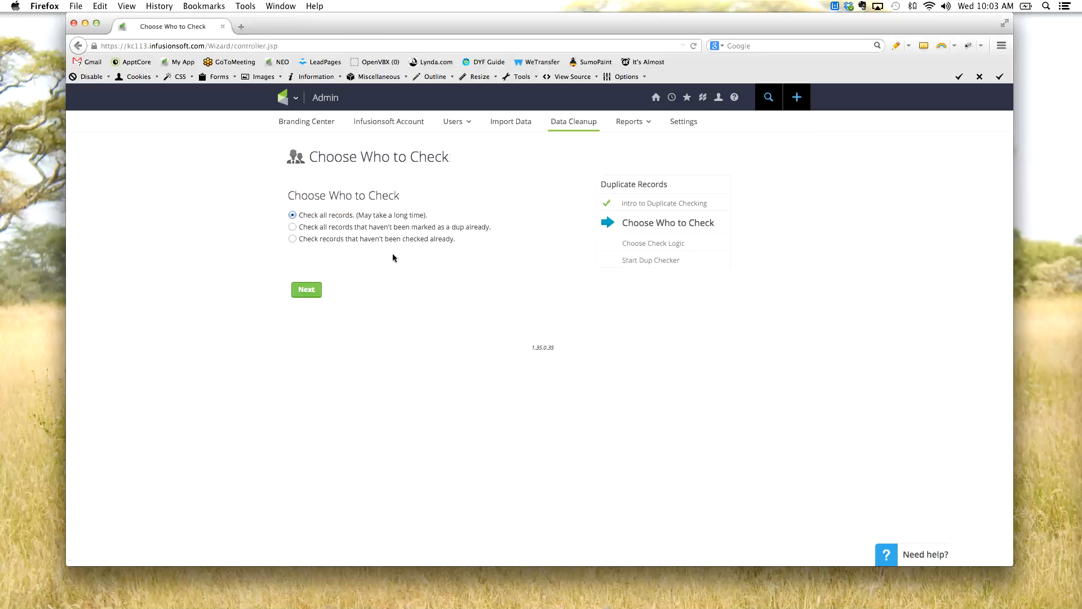
left_click_drag(364, 215, 432, 227)
left_click(413, 213)
left_click(312, 295)
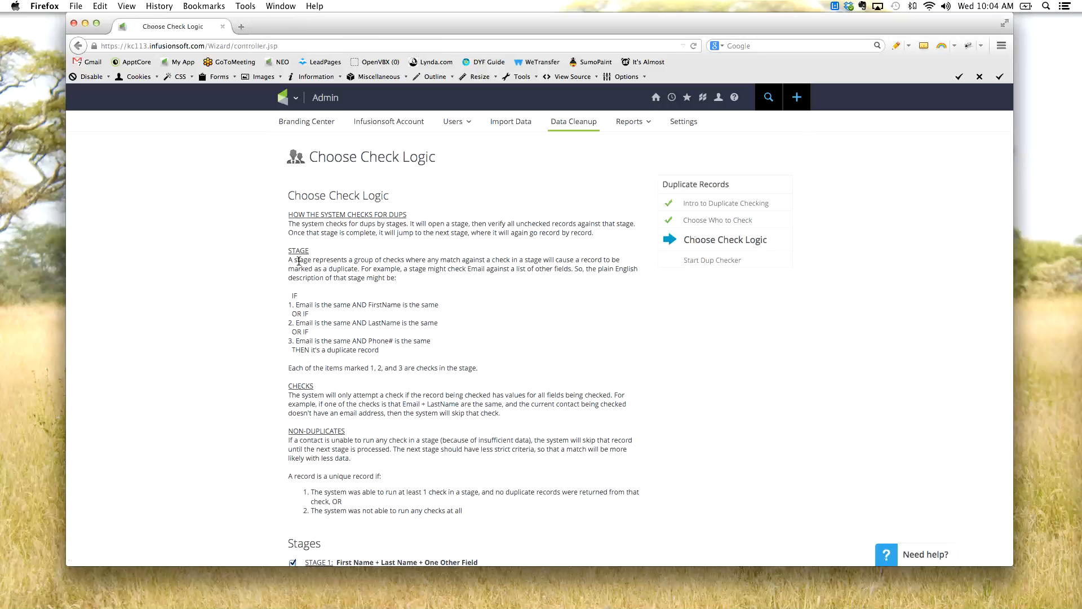
- Review the three check logic stages, keep every stage and check enabled, and run the deduping process
scroll(299, 261, "down", 5)
scroll(299, 261, "down", 6)
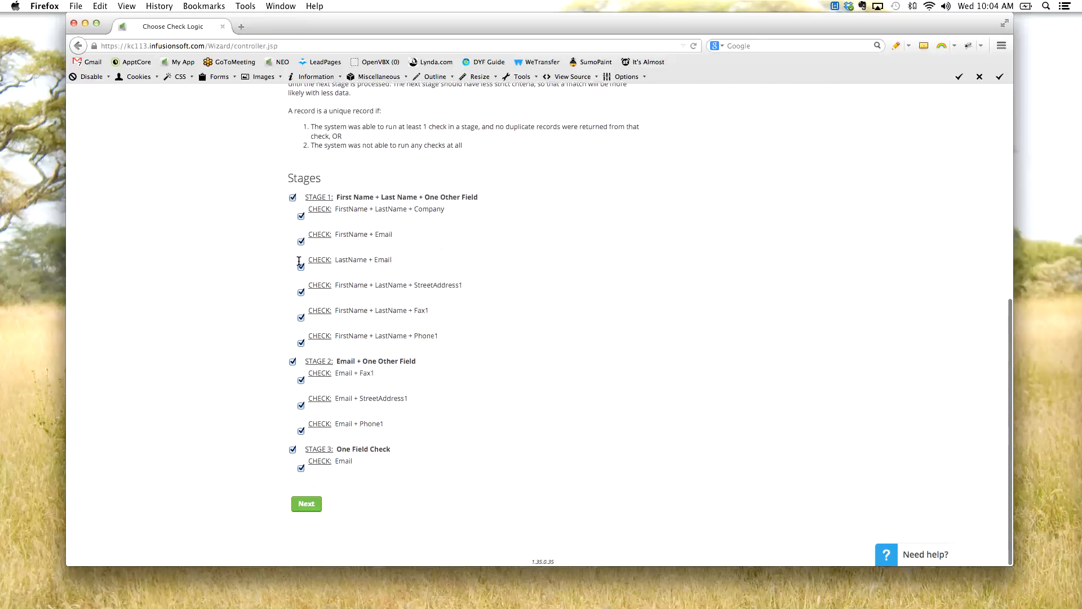
left_click_drag(292, 182, 328, 184)
left_click(230, 224)
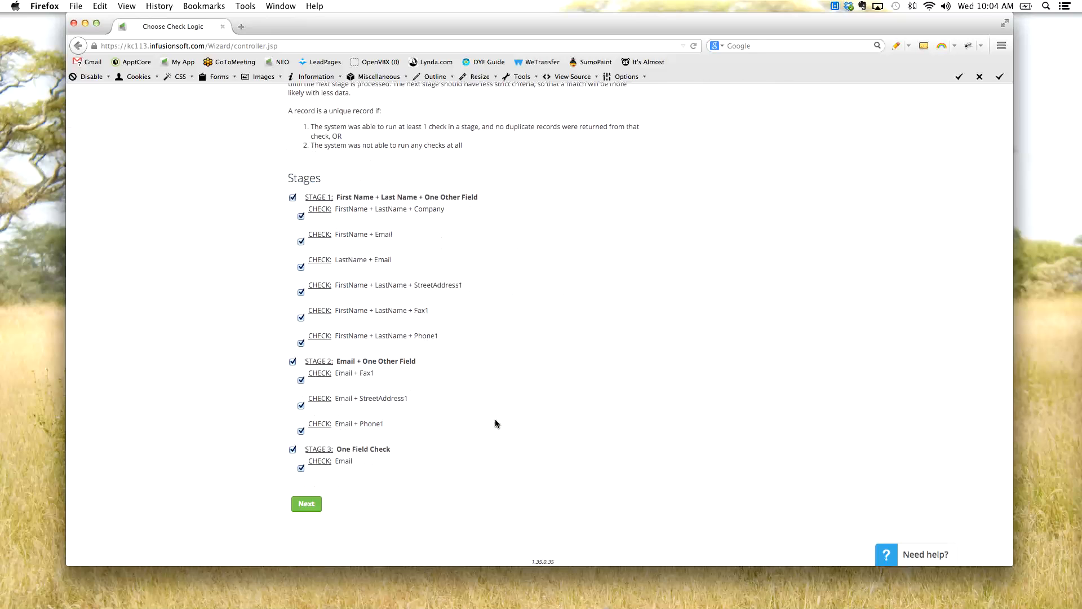
left_click_drag(336, 461, 349, 462)
left_click(438, 453)
left_click(299, 511)
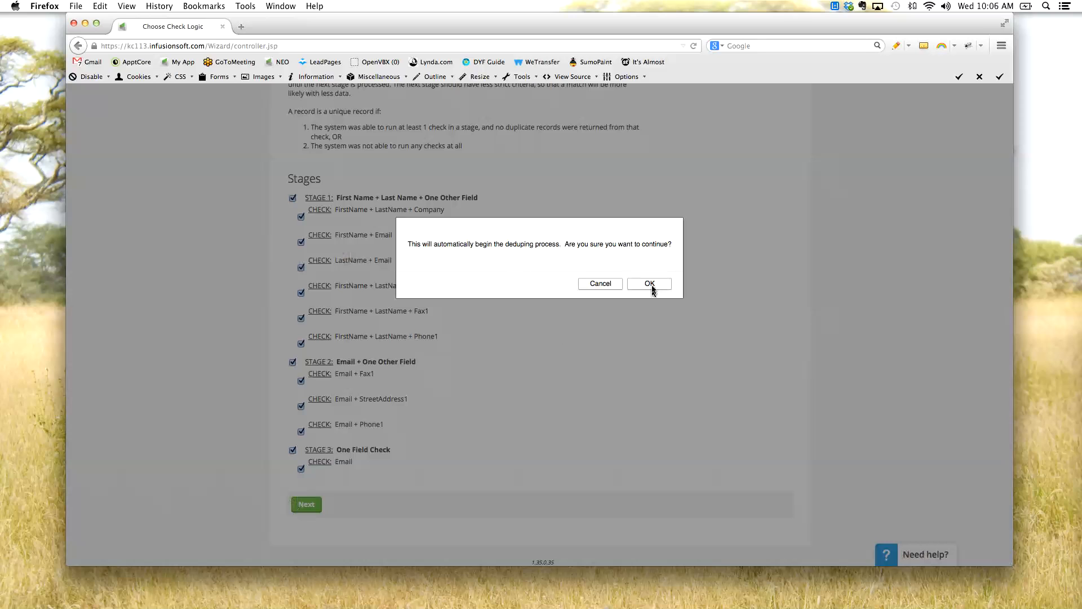
key("Return")
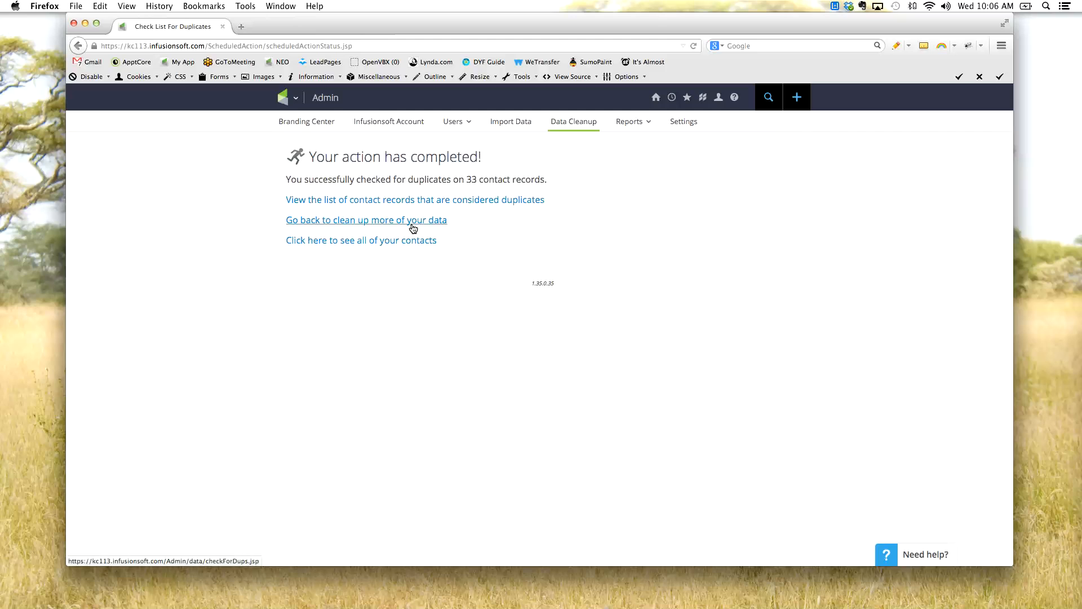
- Return to the Data Cleanup page and read the descriptions of both merge methods, Modify Existing Records and Check for Duplicate Contact Records
left_click(586, 125)
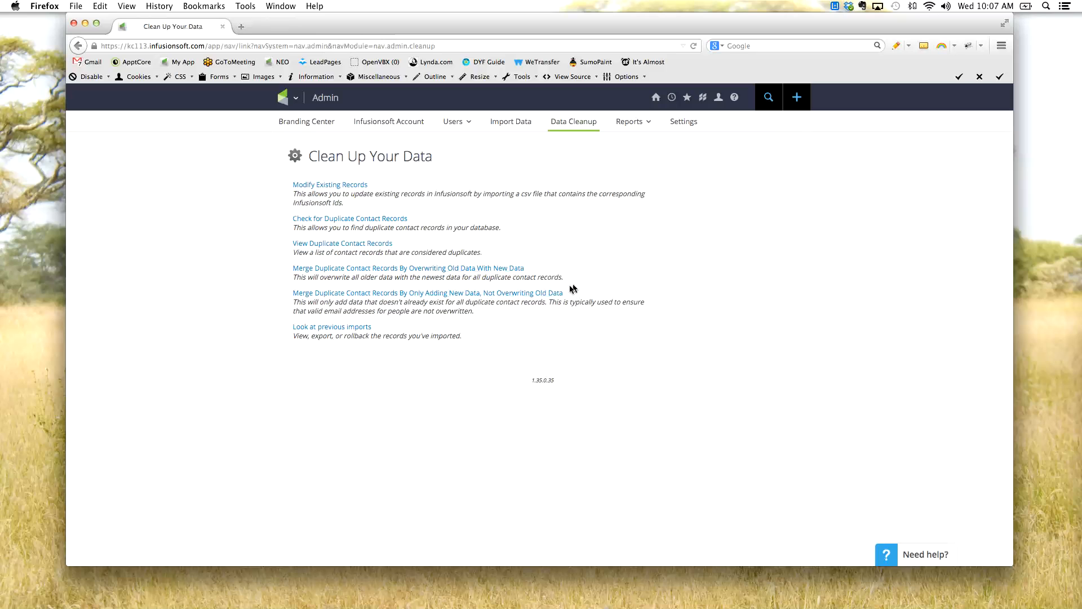
left_click_drag(533, 273, 297, 271)
left_click_drag(588, 302, 278, 288)
left_click(278, 288)
left_click_drag(379, 185, 331, 177)
left_click(702, 240)
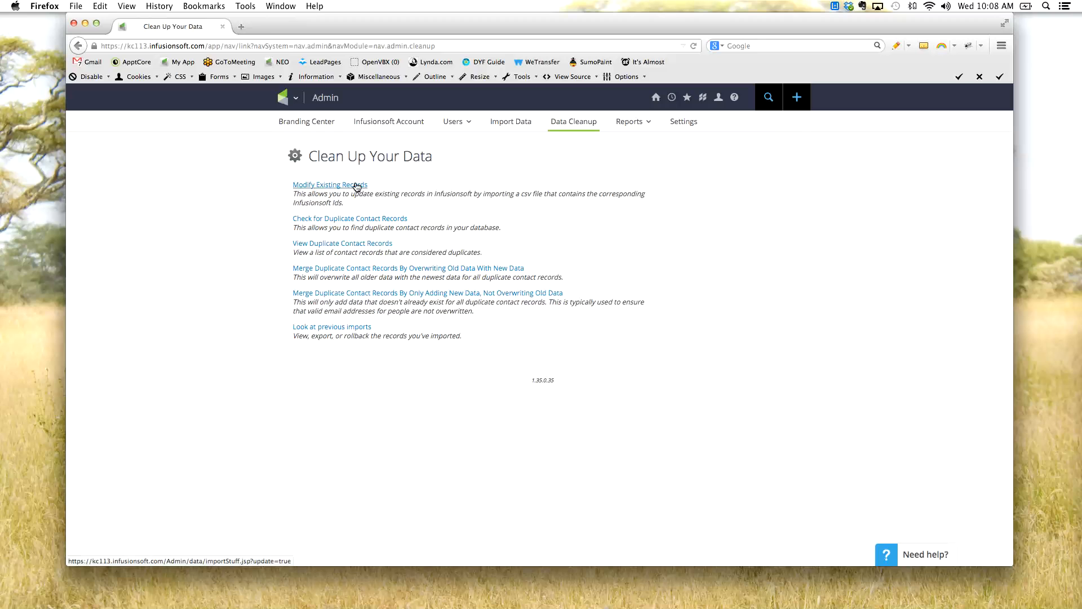
left_click_drag(342, 203, 293, 203)
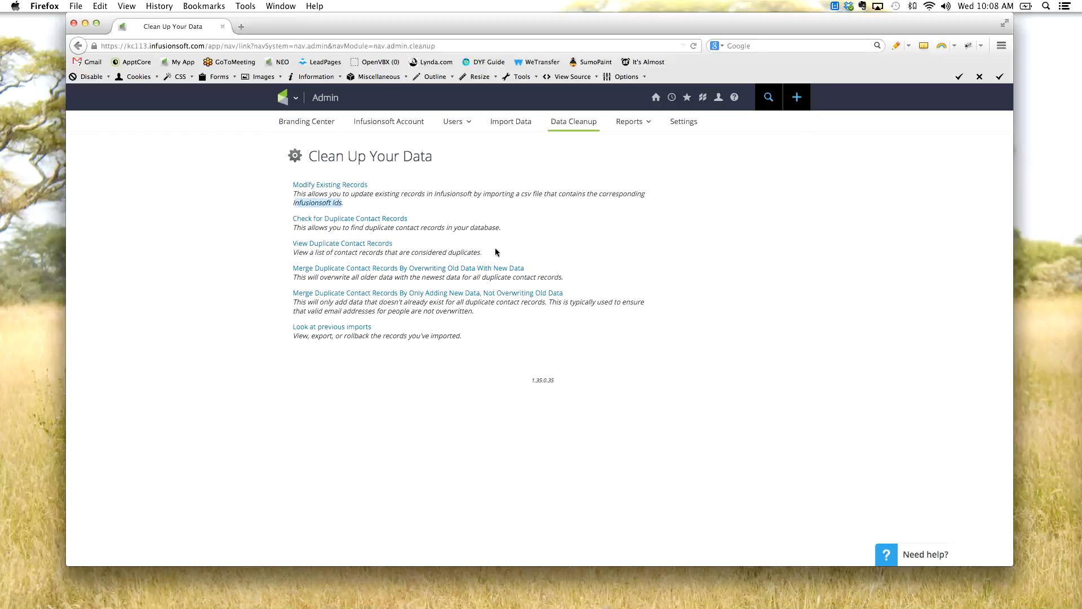
left_click(736, 263)
left_click_drag(383, 201, 286, 185)
left_click(269, 186)
left_click_drag(418, 223, 292, 221)
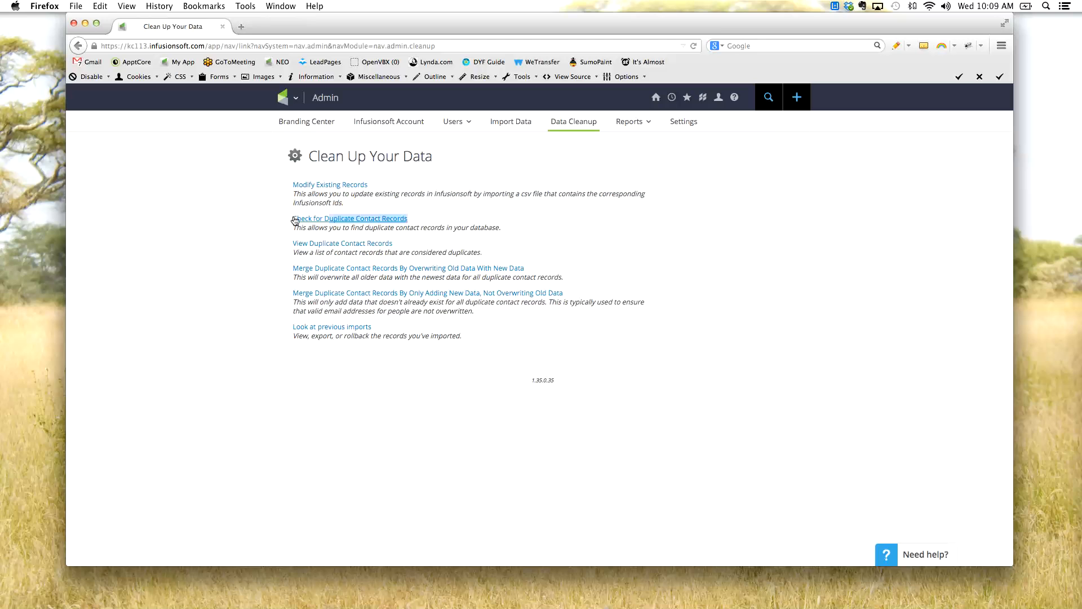
left_click(238, 234)
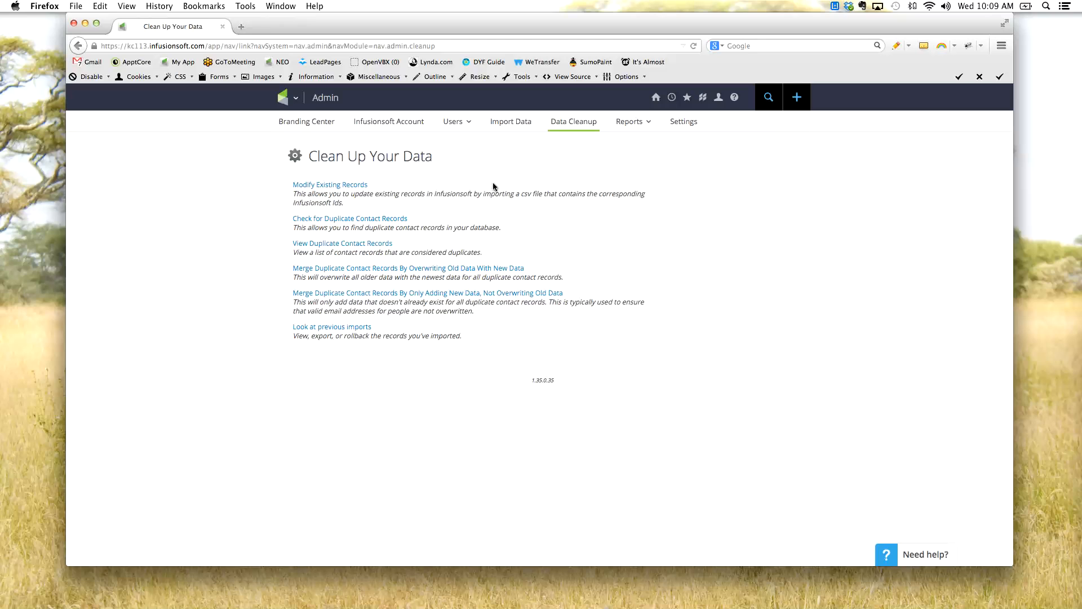
- View the test user's permissions from the Users list, and switch to those of the user listed directly after the test user
left_click(457, 139)
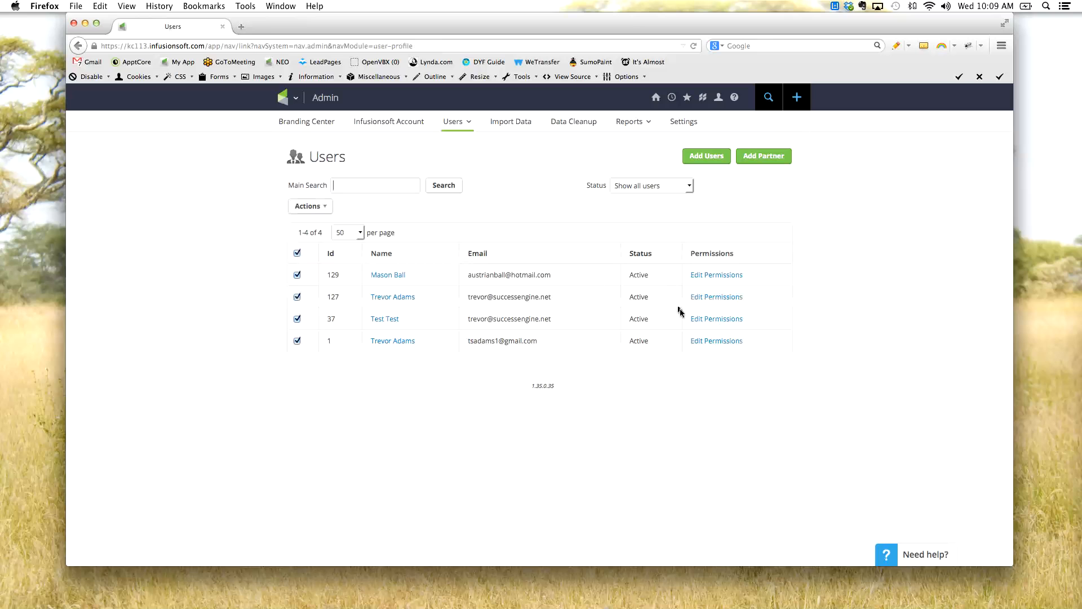
left_click(715, 323)
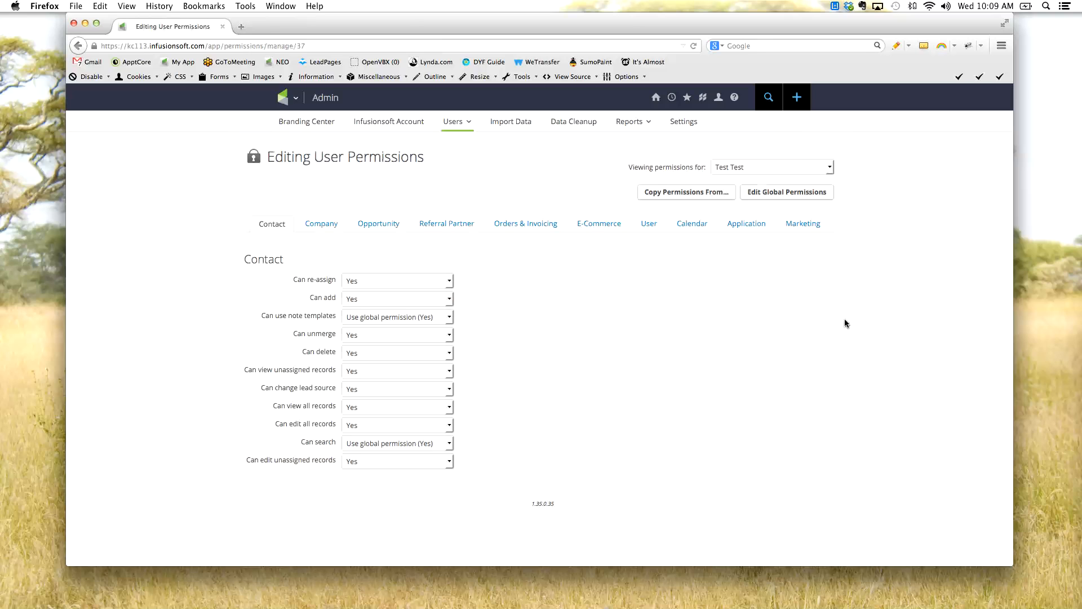
left_click(739, 167)
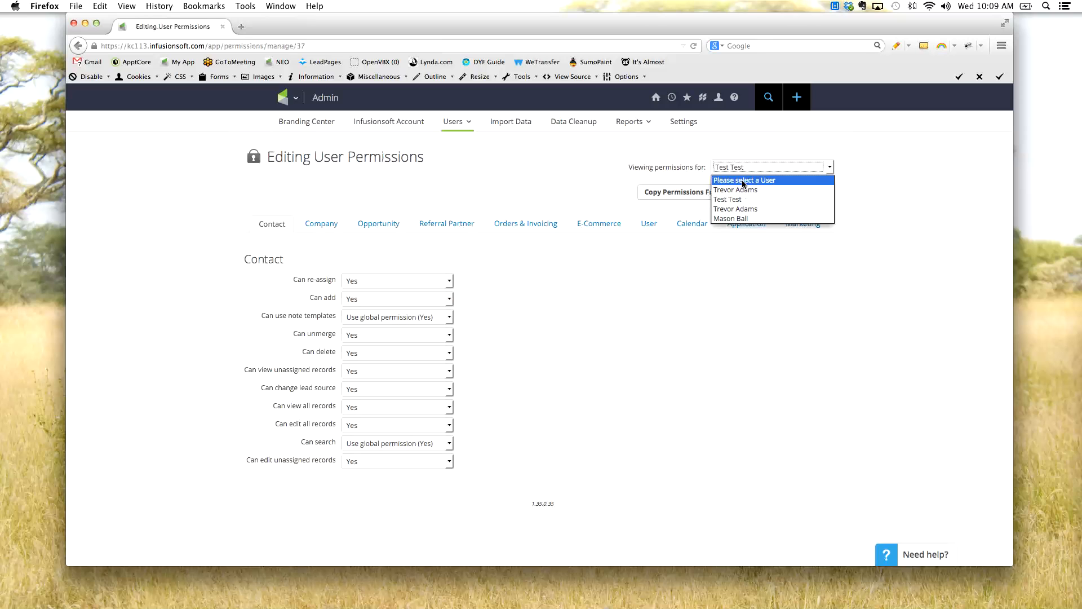
left_click(750, 210)
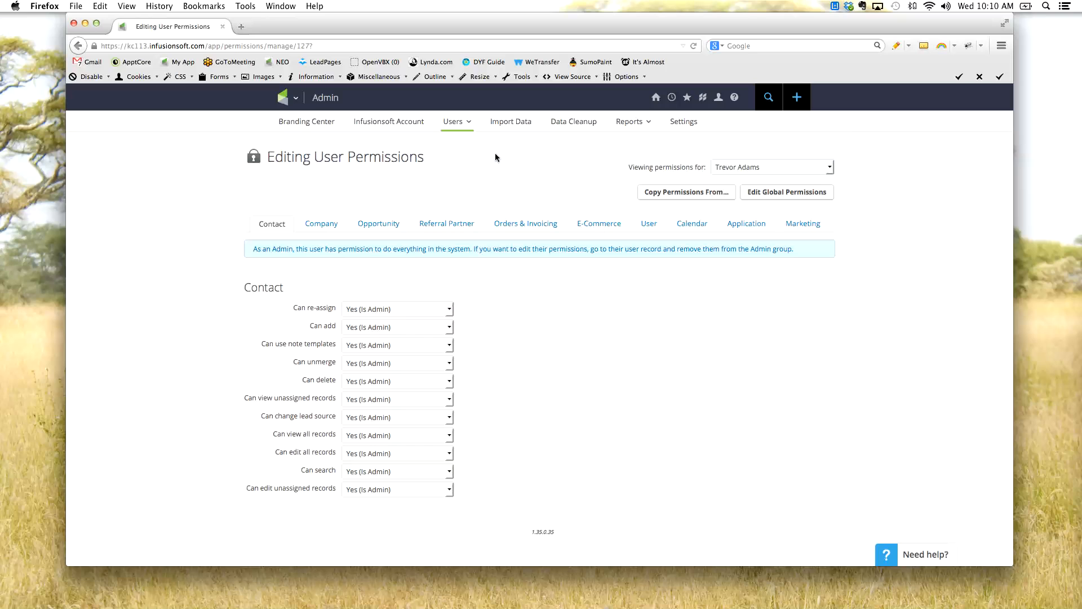
- Check the Admin group membership in the user record listed directly above the test user, and return to the user list
left_click(463, 124)
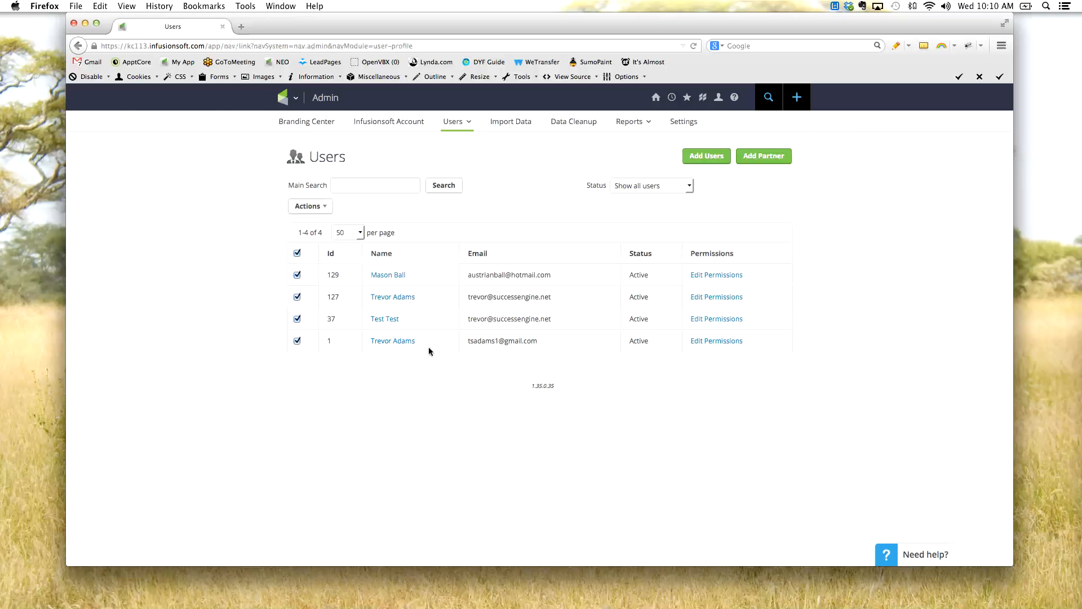
left_click(397, 299)
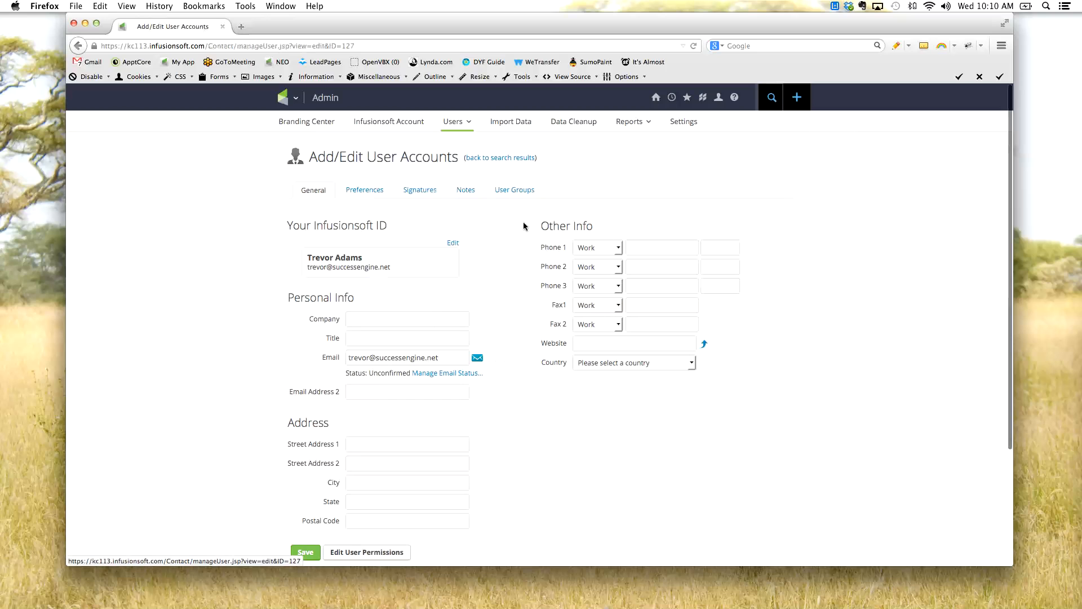
left_click(517, 194)
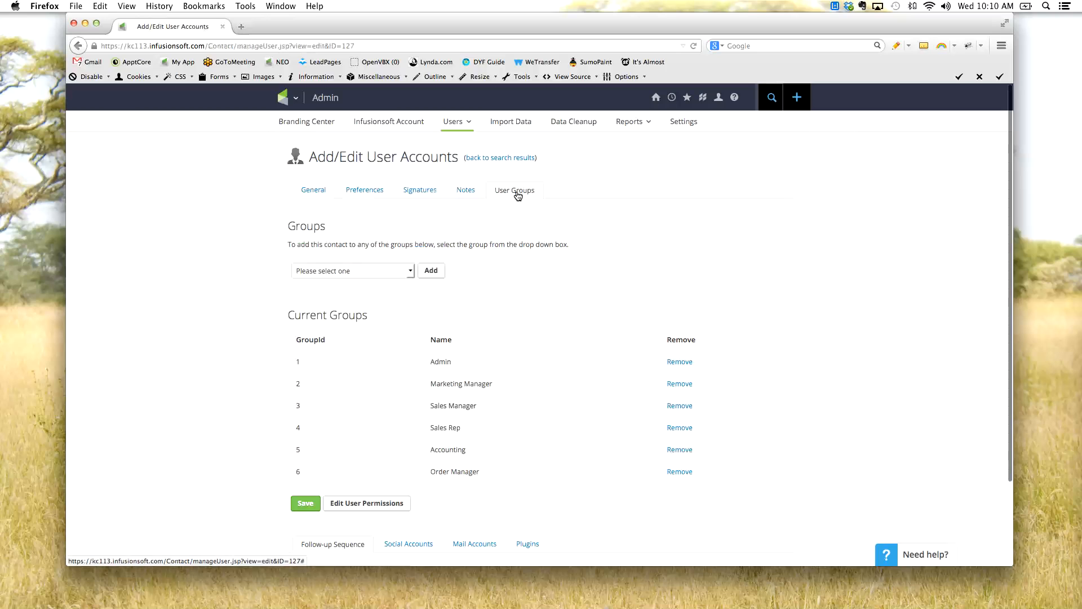
left_click_drag(451, 362, 412, 362)
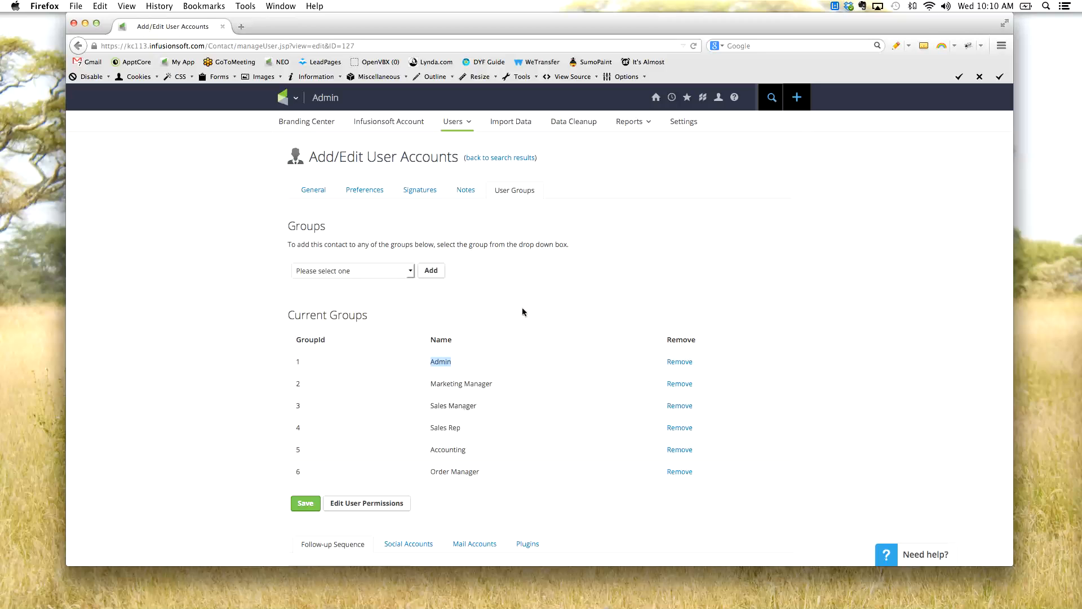
left_click(516, 161)
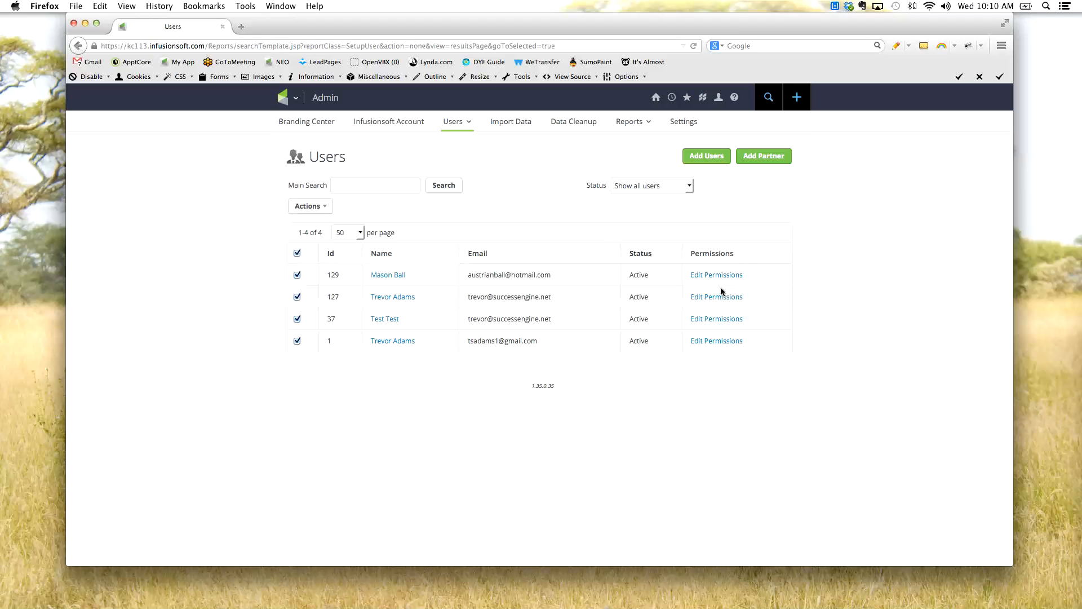
- Examine the test user's Contact, Application, Marketing and Calendar permissions, returning to the Contact category
left_click(724, 325)
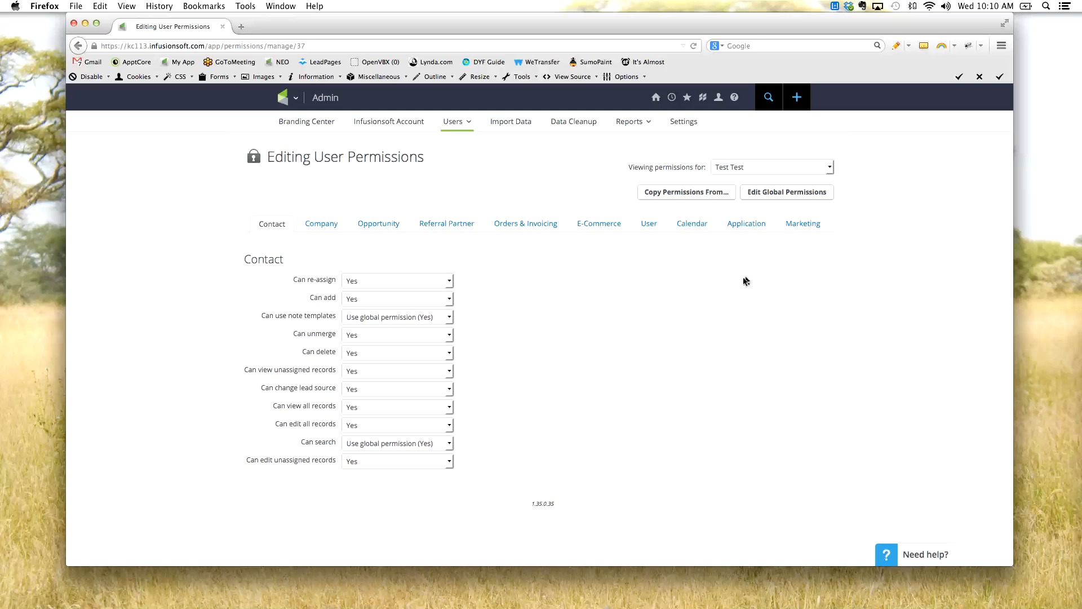
left_click_drag(245, 258, 286, 263)
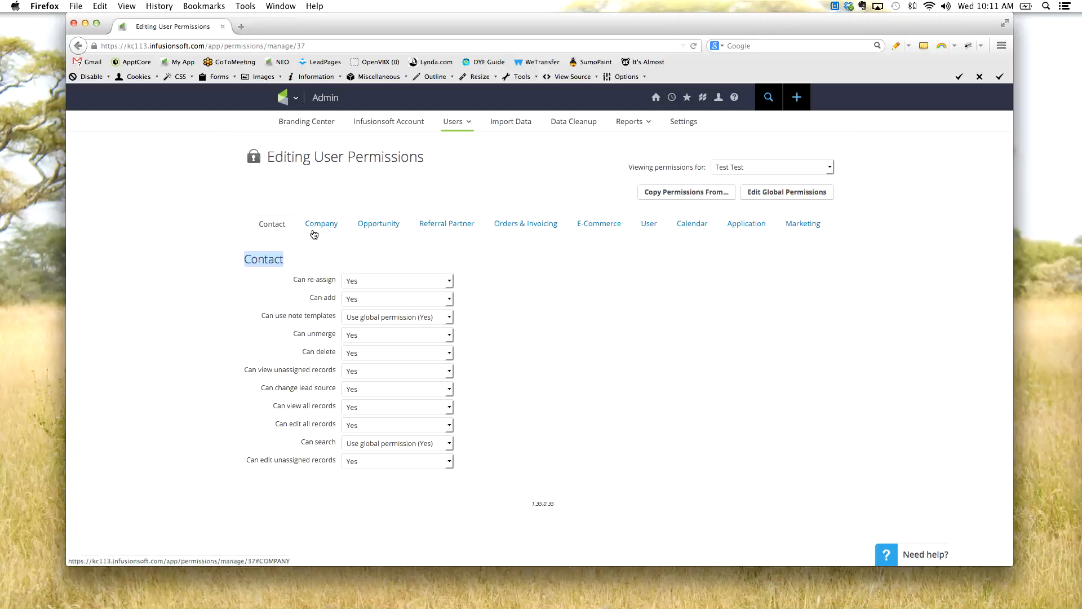
left_click(567, 286)
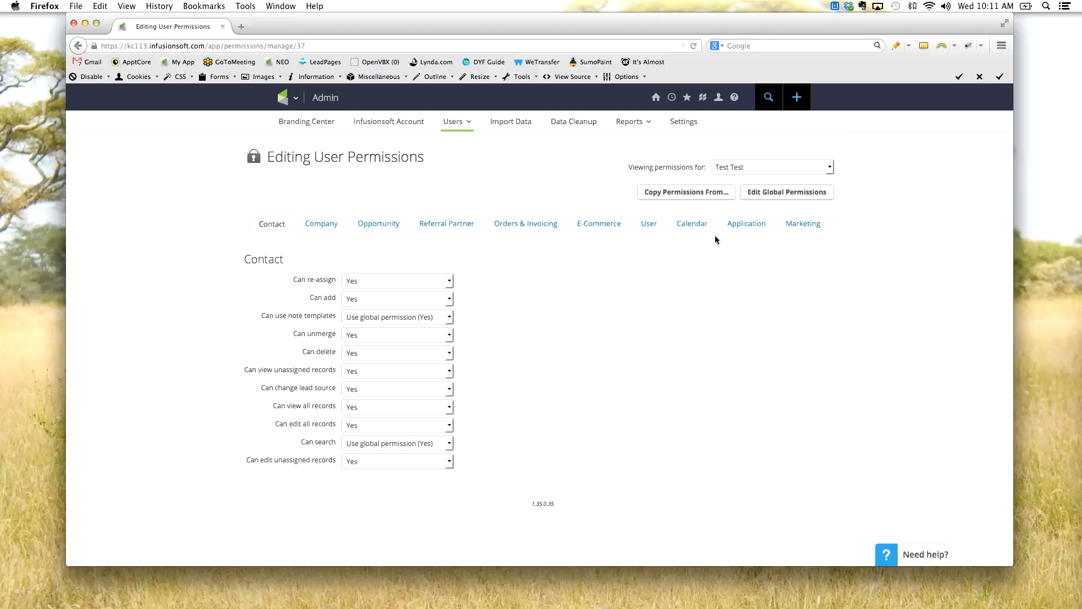
left_click(748, 232)
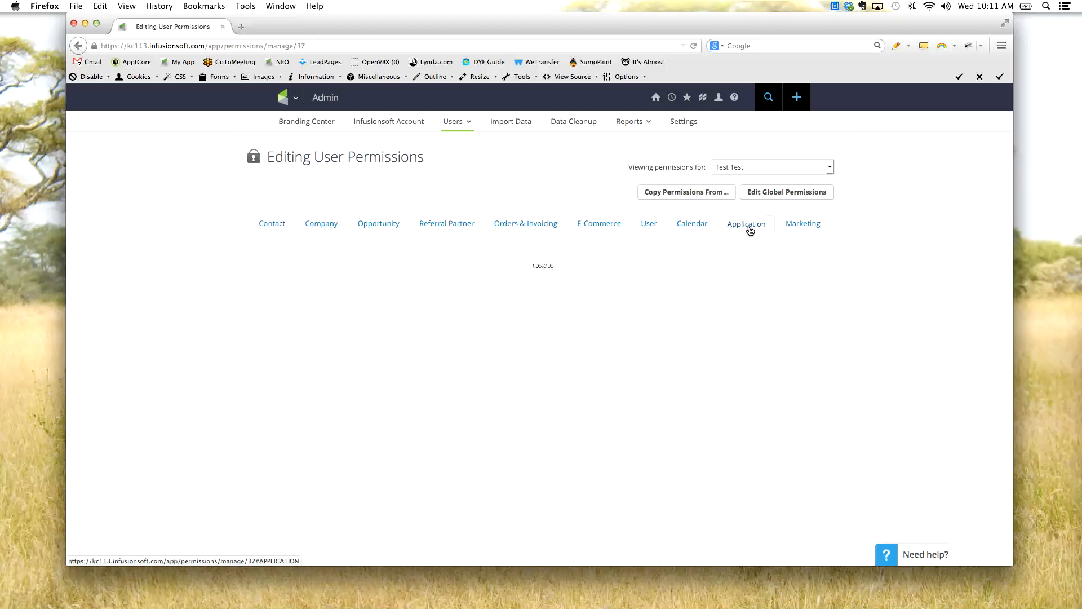
left_click(818, 230)
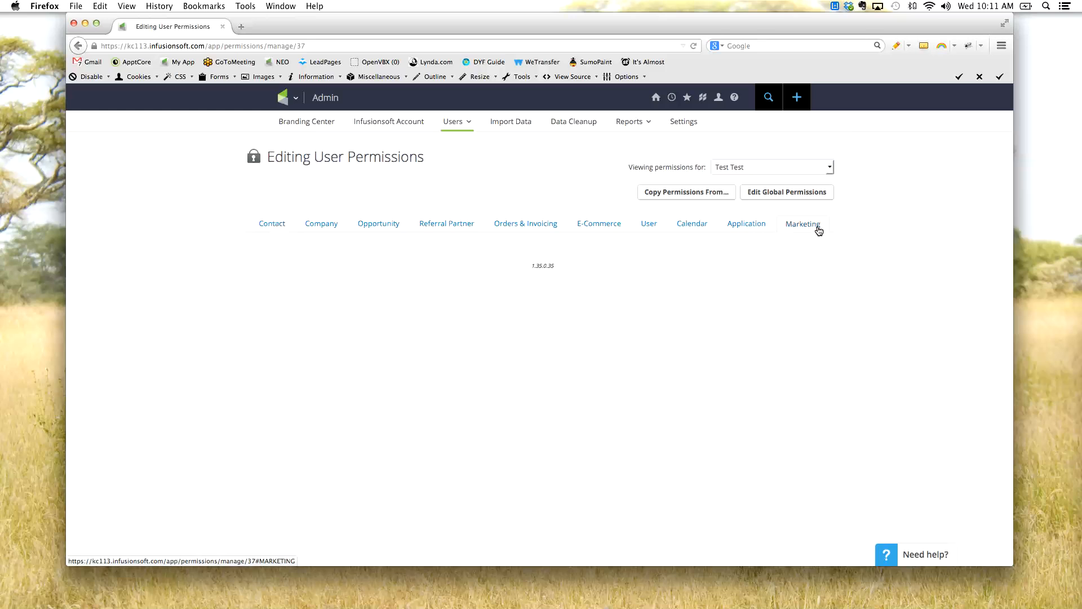
left_click(689, 232)
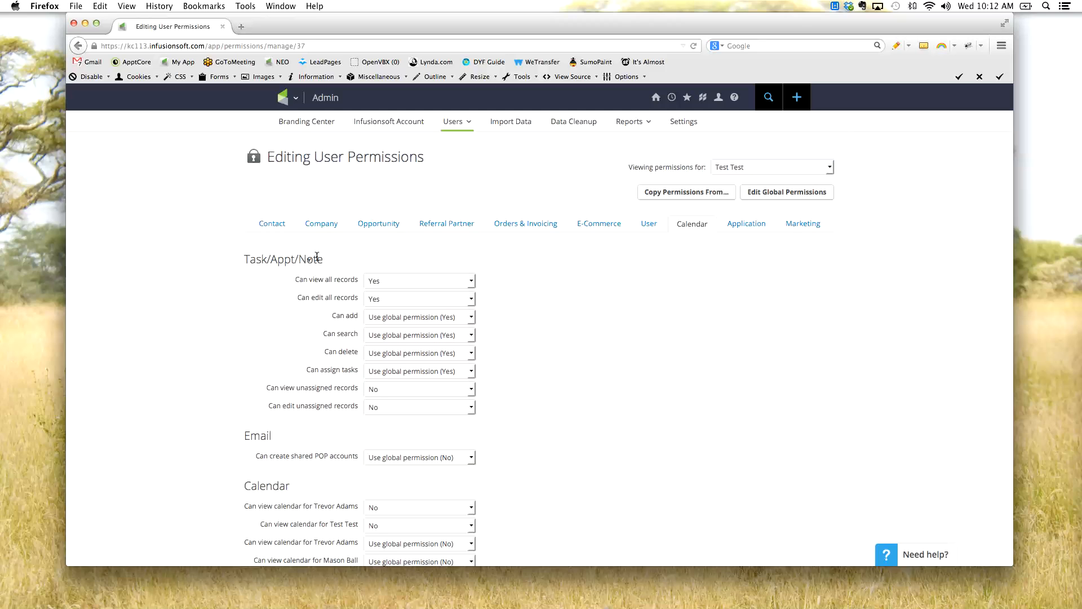
left_click(273, 224)
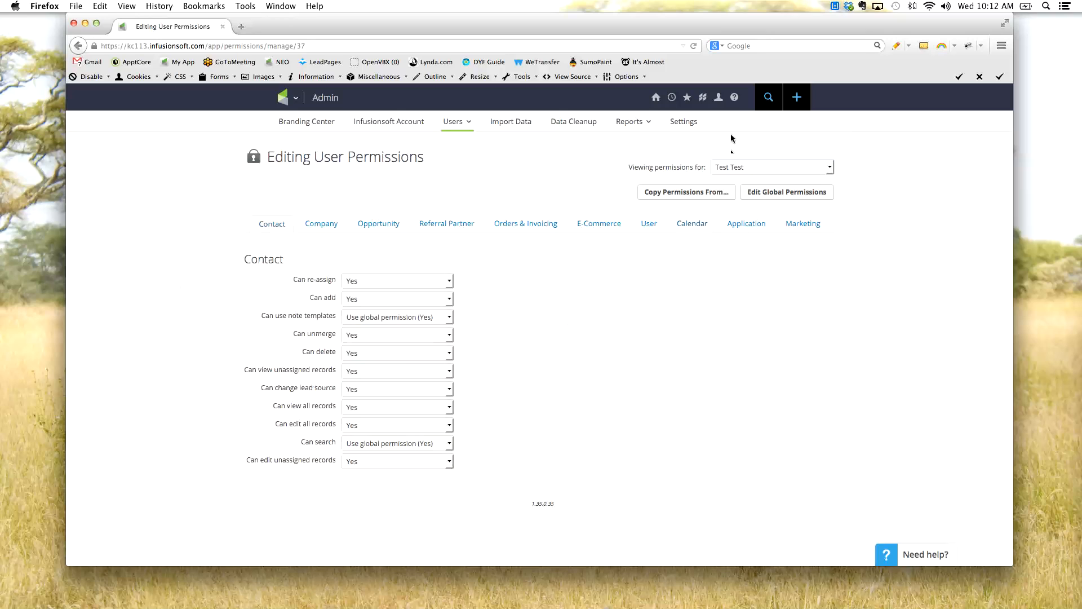
- Open the User Guide from the help resources in a new browser tab and view it
mouse_move(736, 99)
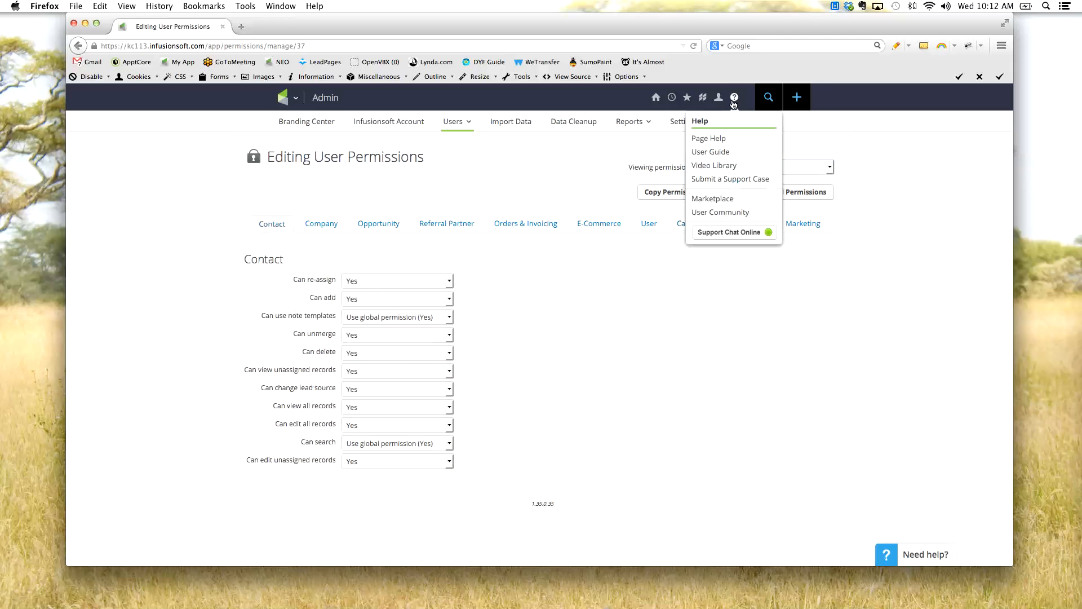
right_click(735, 158)
left_click(750, 158)
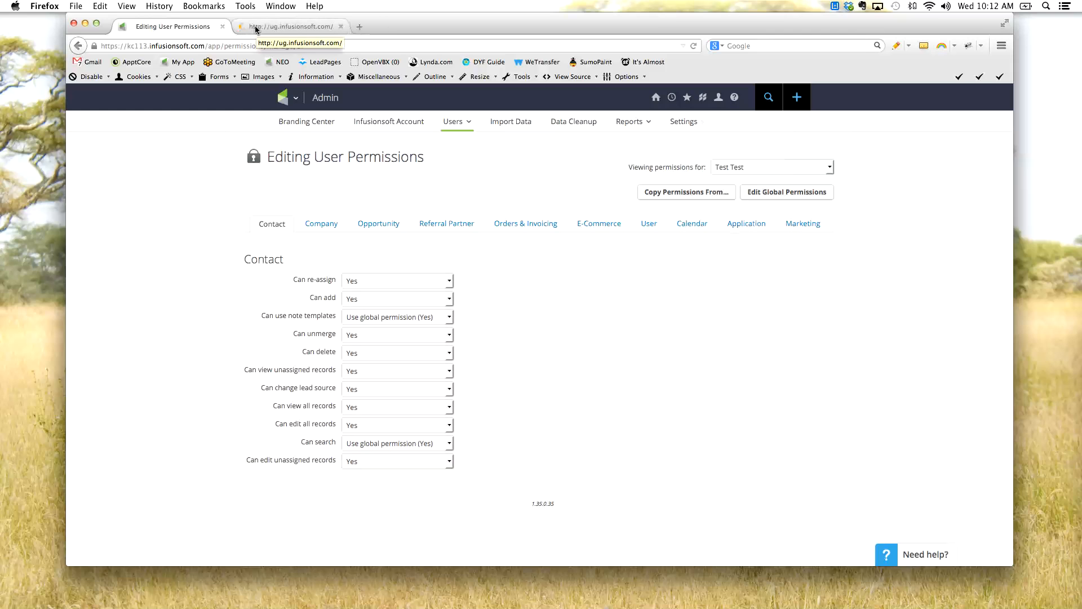
left_click(327, 29)
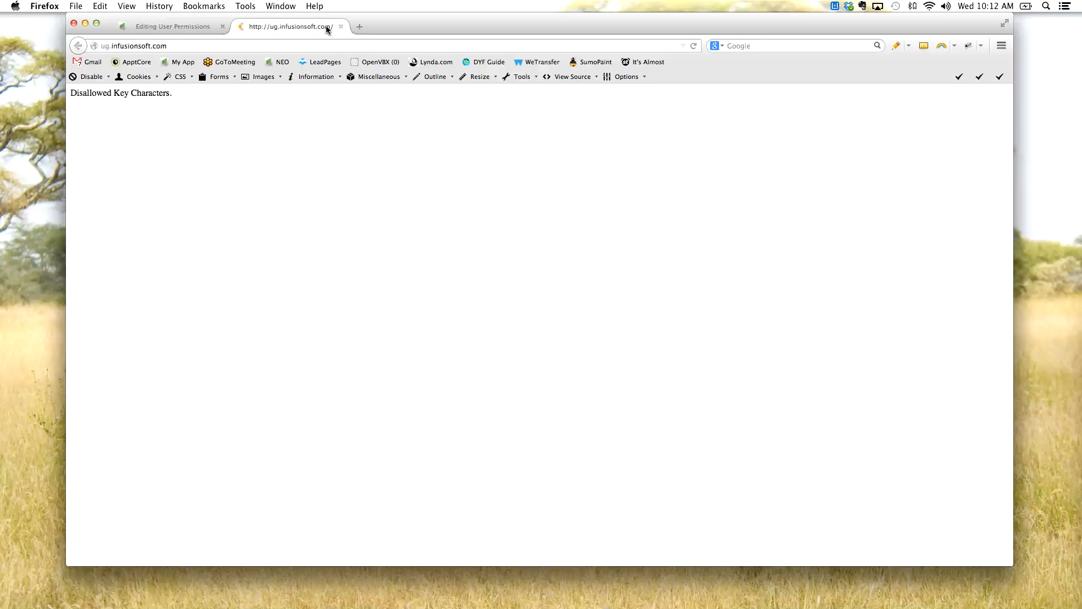
- Load help.infusionsoft.com in the User Guide tab to view the Help Center search, and close that tab
double_click(106, 45)
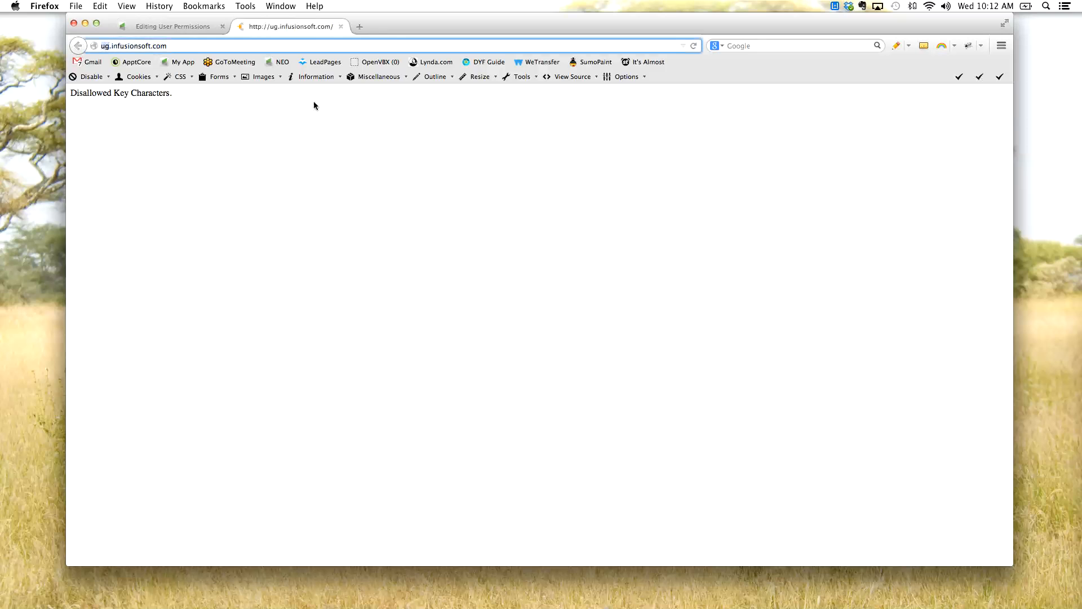
type("help")
key("Return")
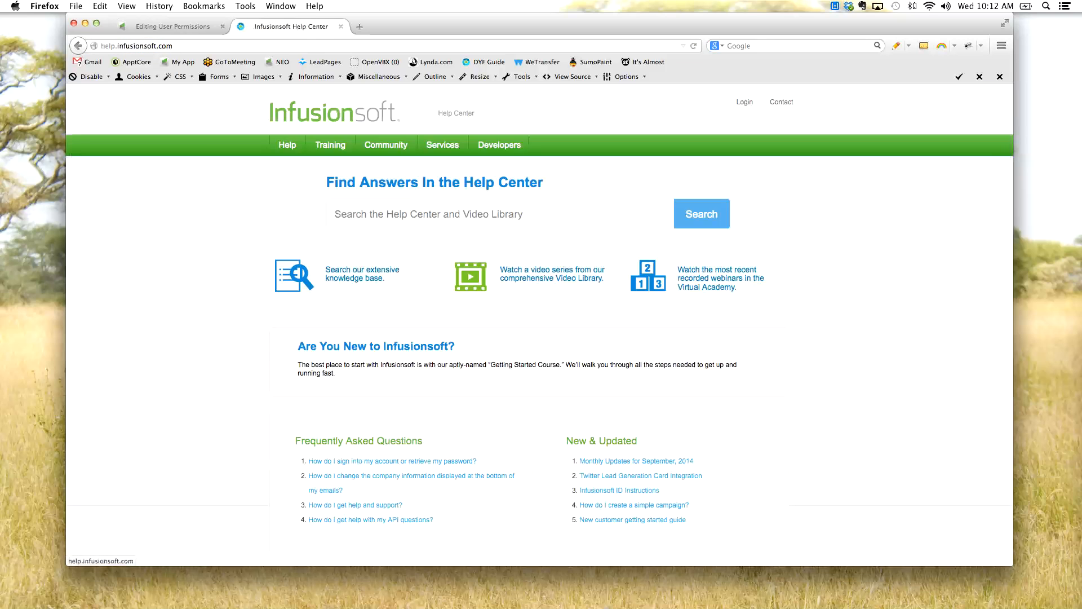
left_click(367, 213)
left_click(340, 26)
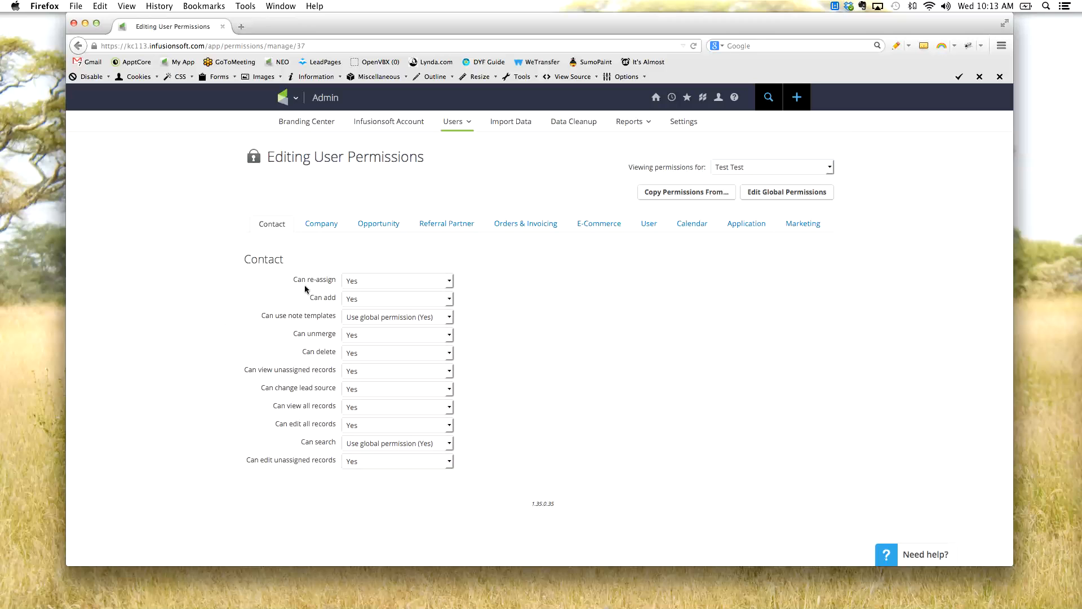
- Review the test user's Contact permissions for re-assigning, adding, and using note templates
left_click_drag(252, 260, 305, 265)
left_click(306, 263)
left_click_drag(293, 280, 323, 281)
triple_click(332, 299)
left_click_drag(323, 316, 264, 321)
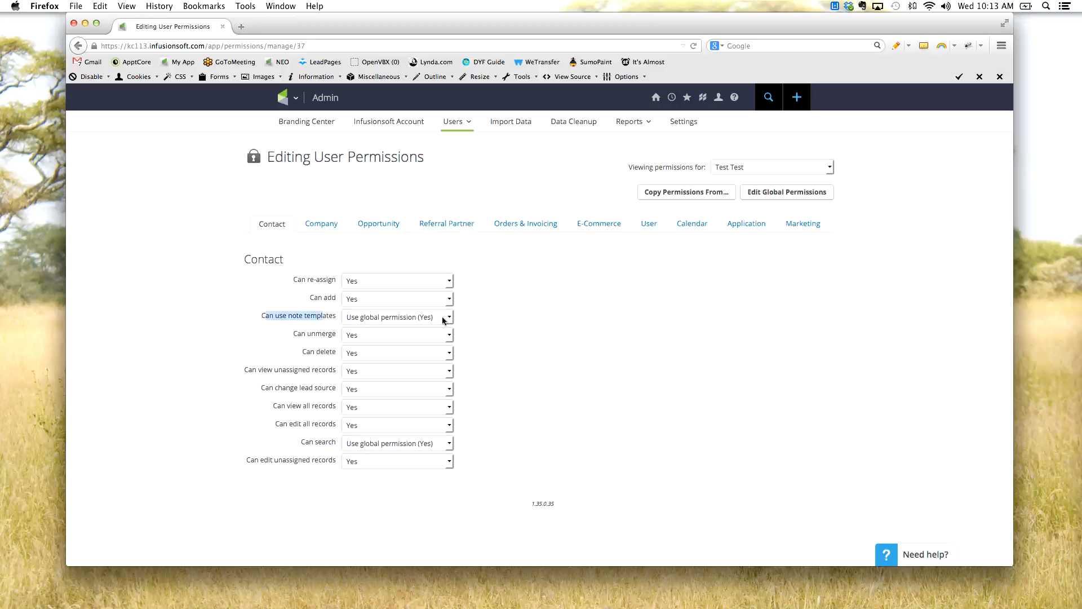
left_click(818, 427)
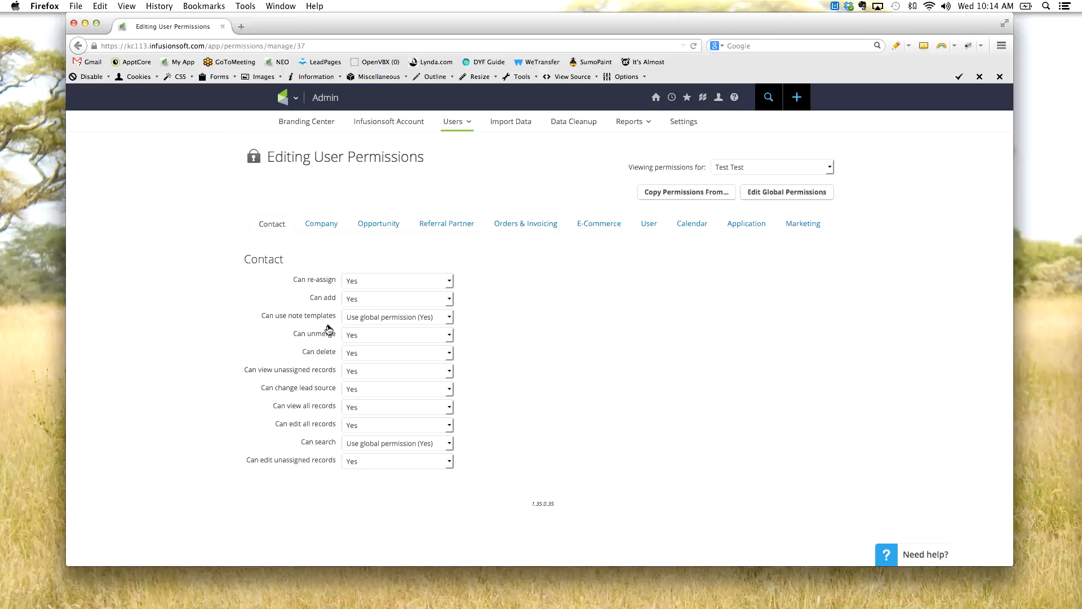
- Review the Contact permissions Can unmerge and Can delete for the test user
left_click_drag(333, 338, 265, 345)
left_click(462, 340)
left_click_drag(281, 334, 372, 331)
left_click_drag(326, 350, 311, 350)
left_click(221, 361)
- Compare the Contact permissions for viewing unassigned records and editing unassigned records
left_click_drag(320, 372, 203, 383)
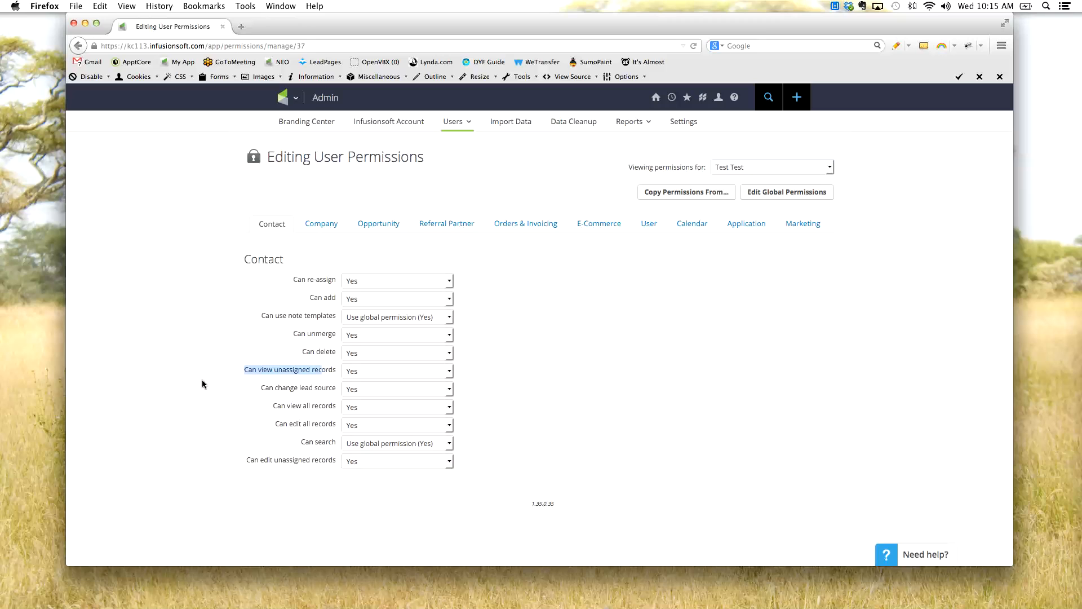
left_click(252, 374)
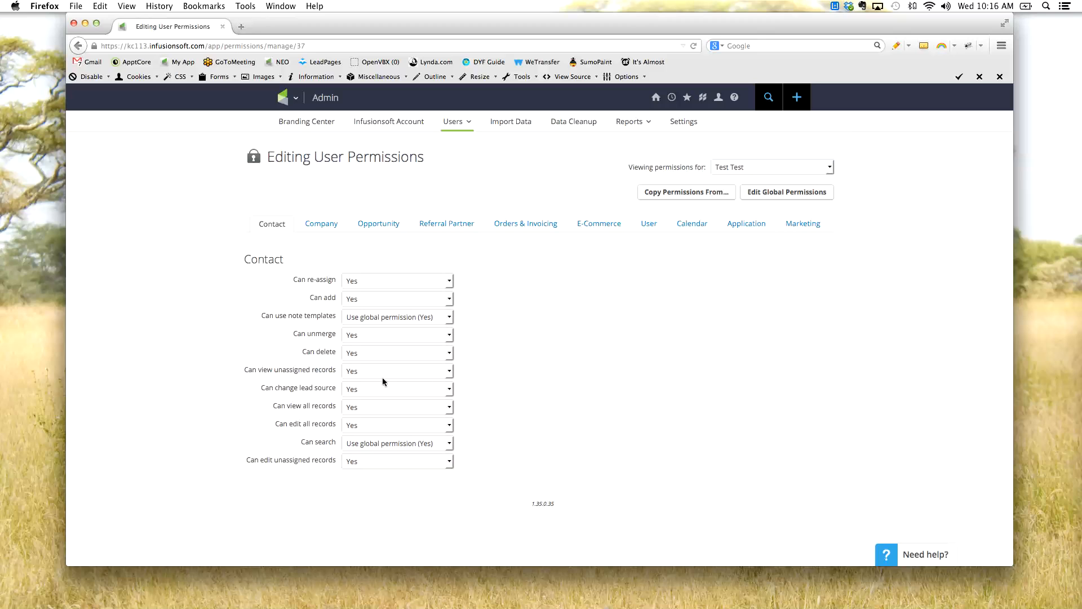
left_click_drag(335, 371, 253, 372)
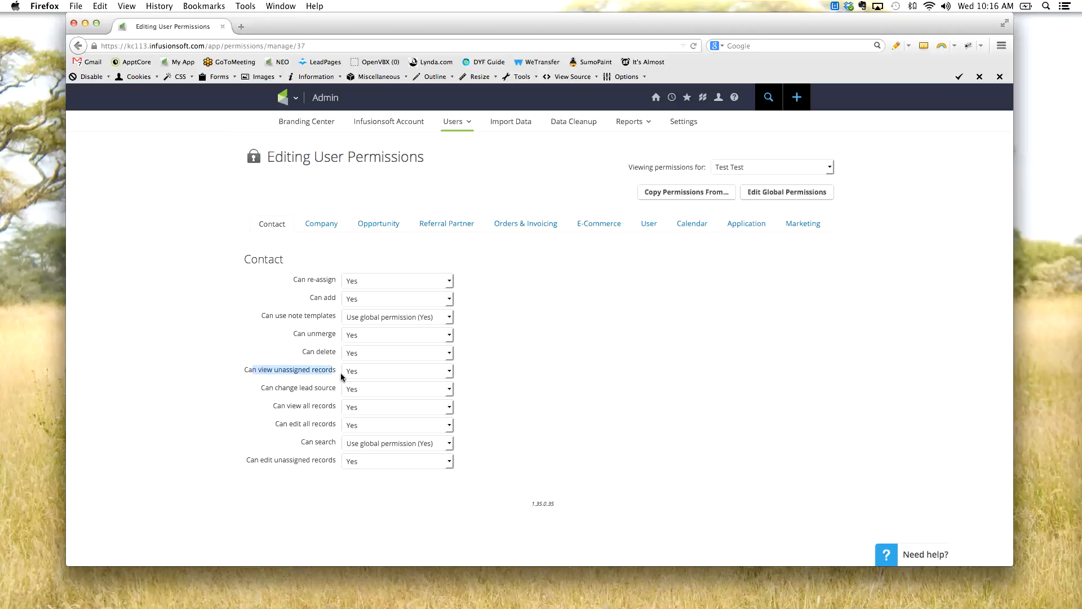
left_click_drag(252, 460, 356, 463)
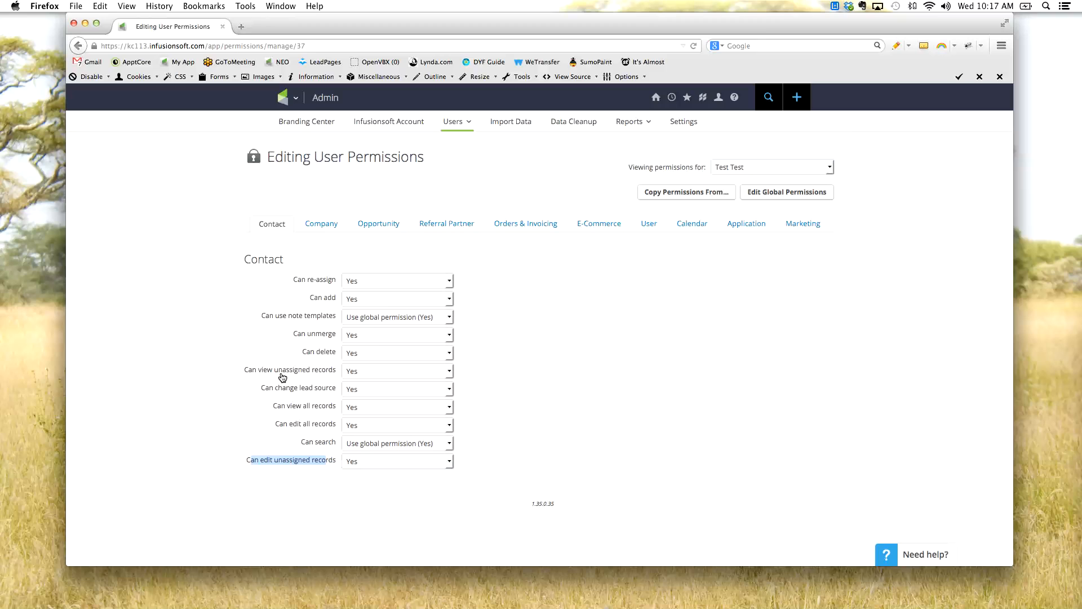
- Review the Contact permissions for changing the lead source, viewing all records, and editing all records
left_click_drag(270, 388, 317, 401)
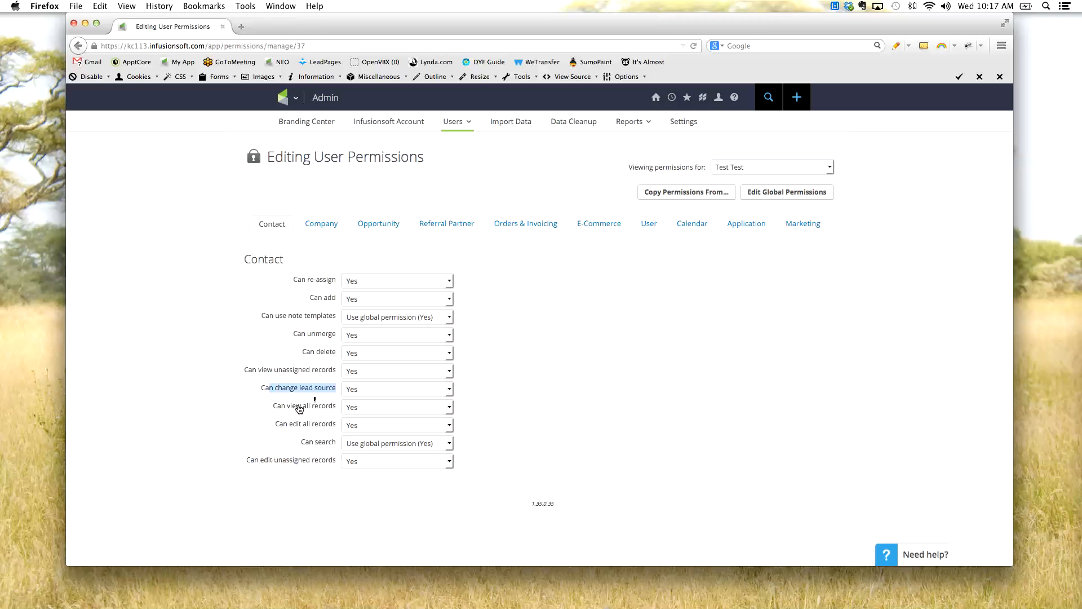
left_click(283, 415)
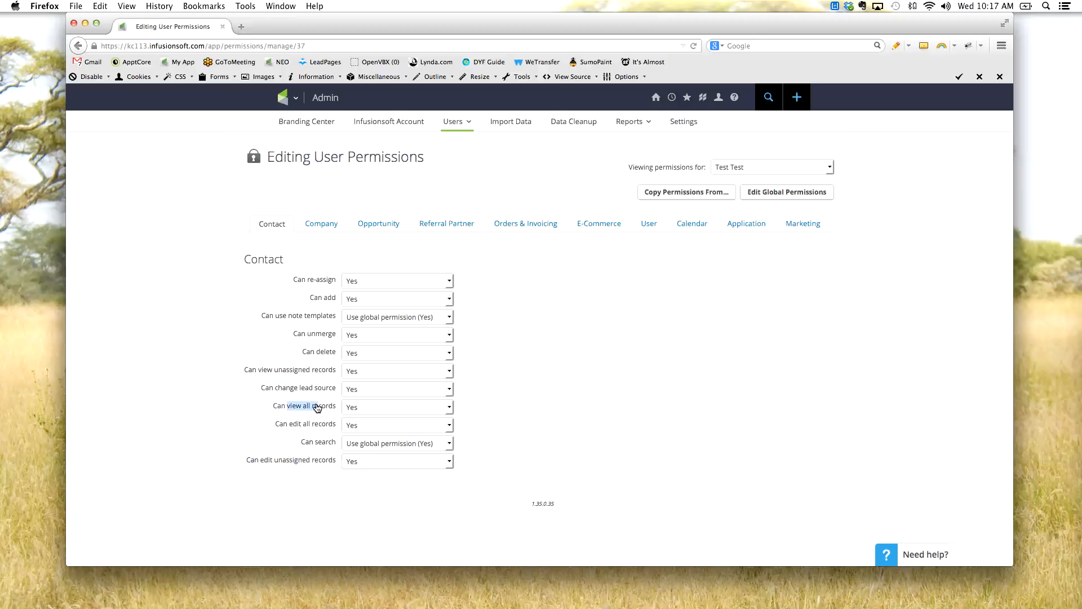
left_click_drag(293, 425, 318, 425)
left_click(217, 427)
- View the test user's Company and Opportunity permissions, including the Opportunity settings for viewing and editing unassigned records
left_click(322, 224)
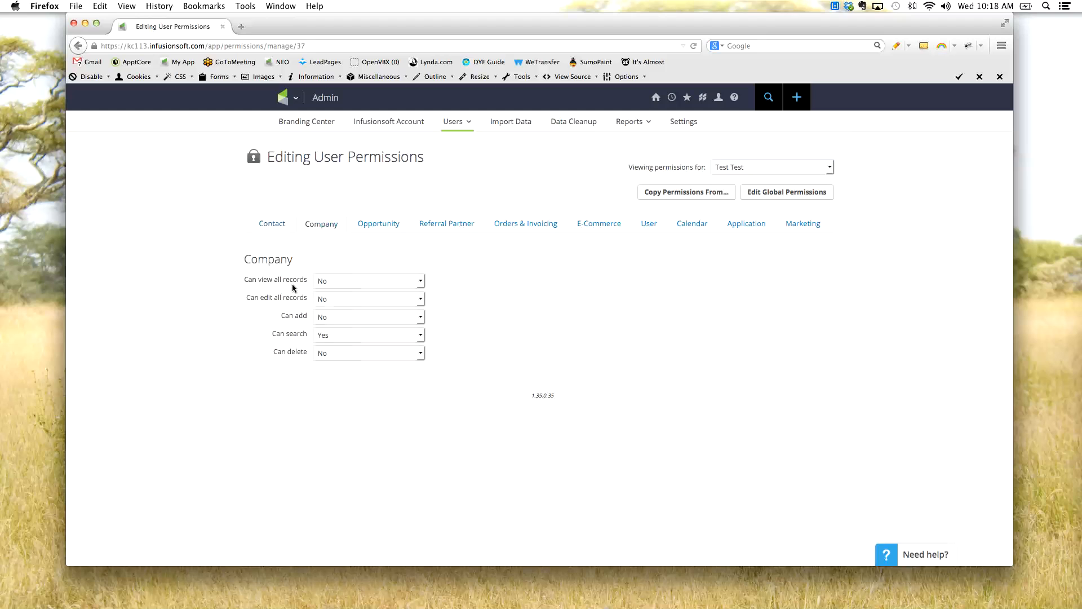
left_click(390, 221)
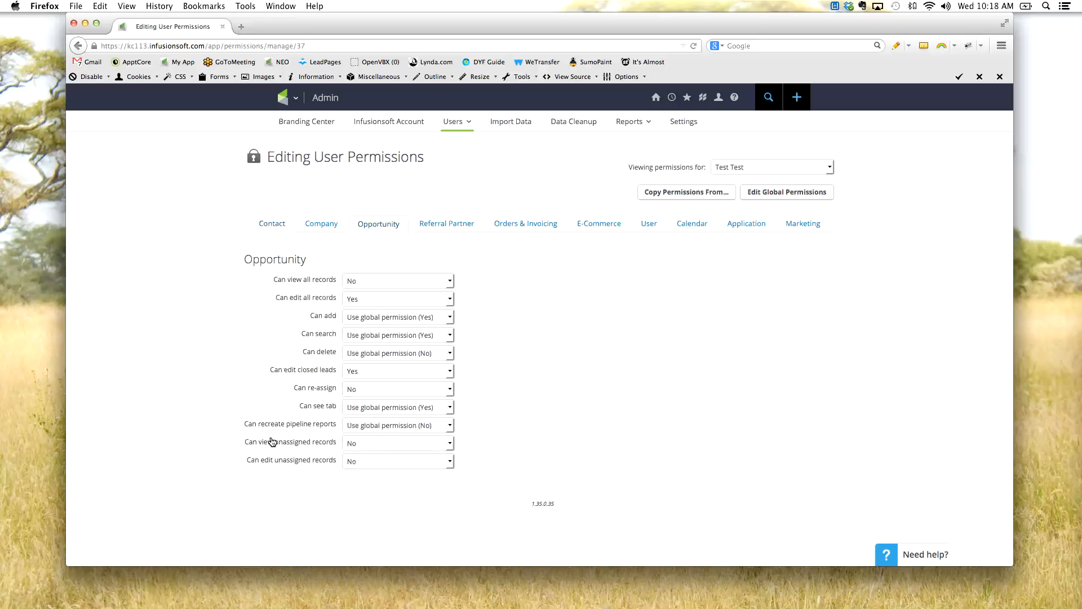
left_click_drag(250, 442, 317, 463)
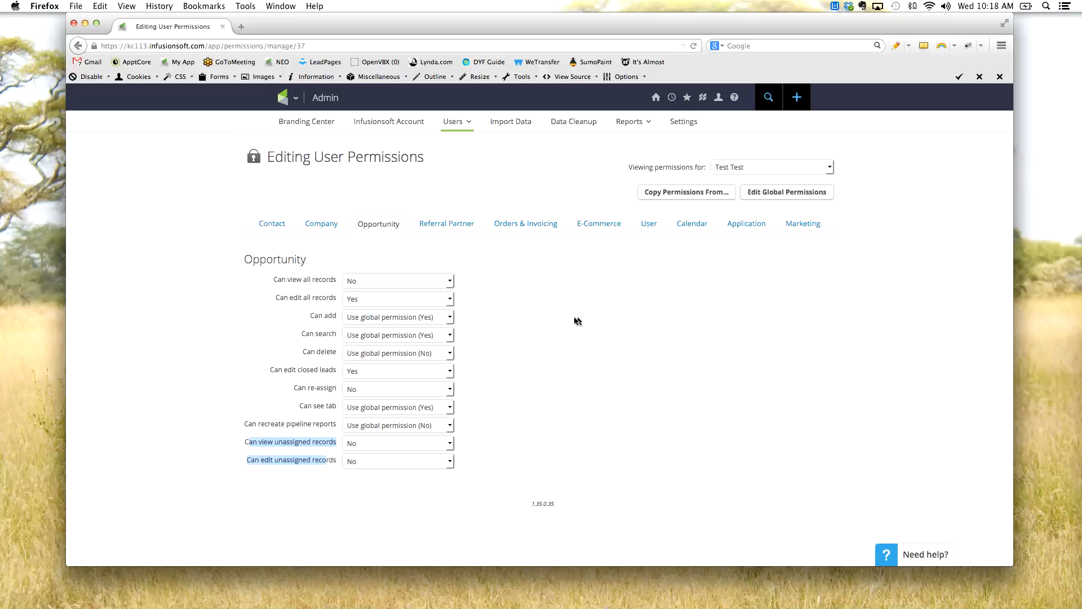
- View the Referral Partner permissions and review the settings for commissions and for creating and deleting payouts
left_click(458, 228)
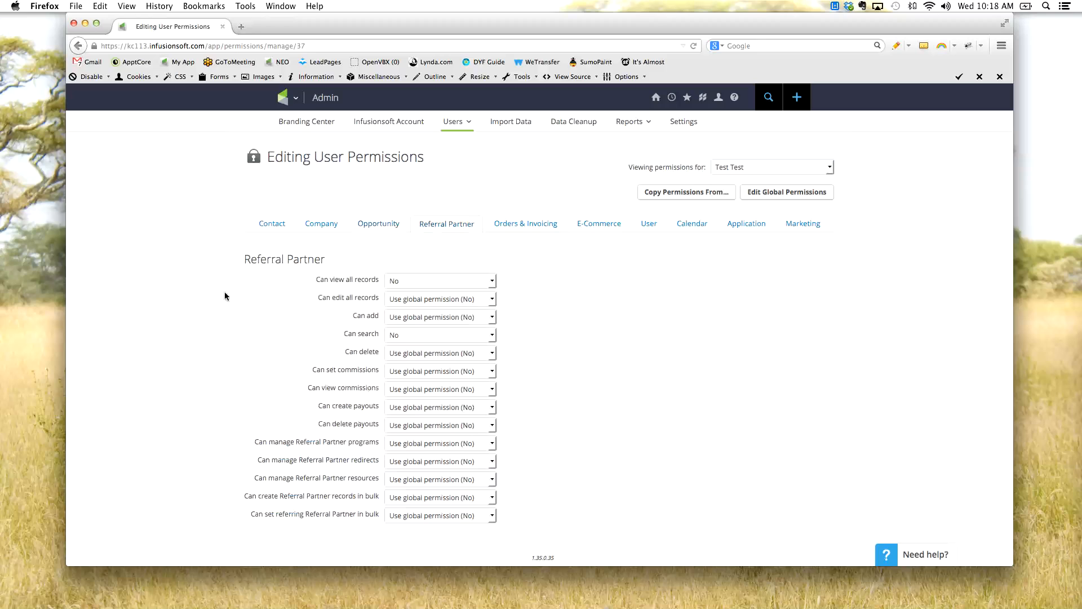
left_click_drag(312, 261, 258, 258)
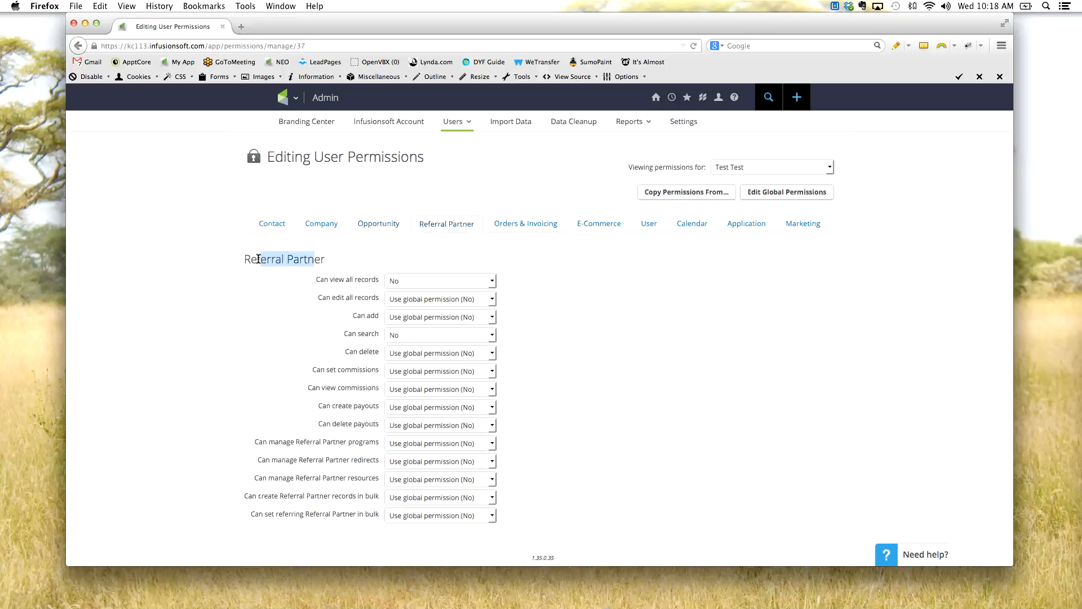
left_click(209, 354)
left_click_drag(368, 373, 360, 373)
left_click_drag(332, 410, 371, 415)
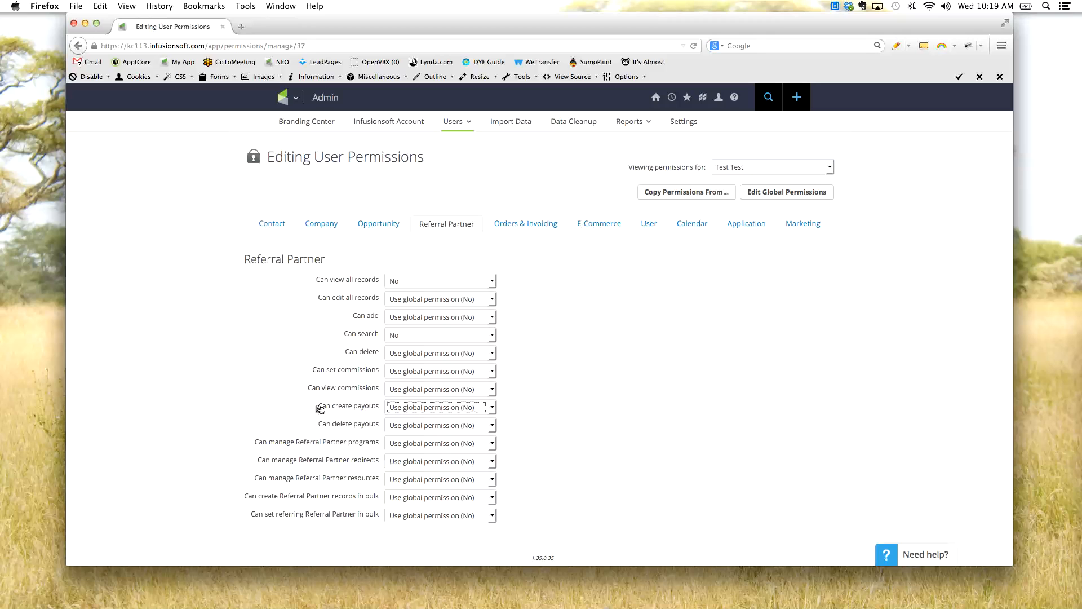
left_click_drag(317, 410, 373, 412)
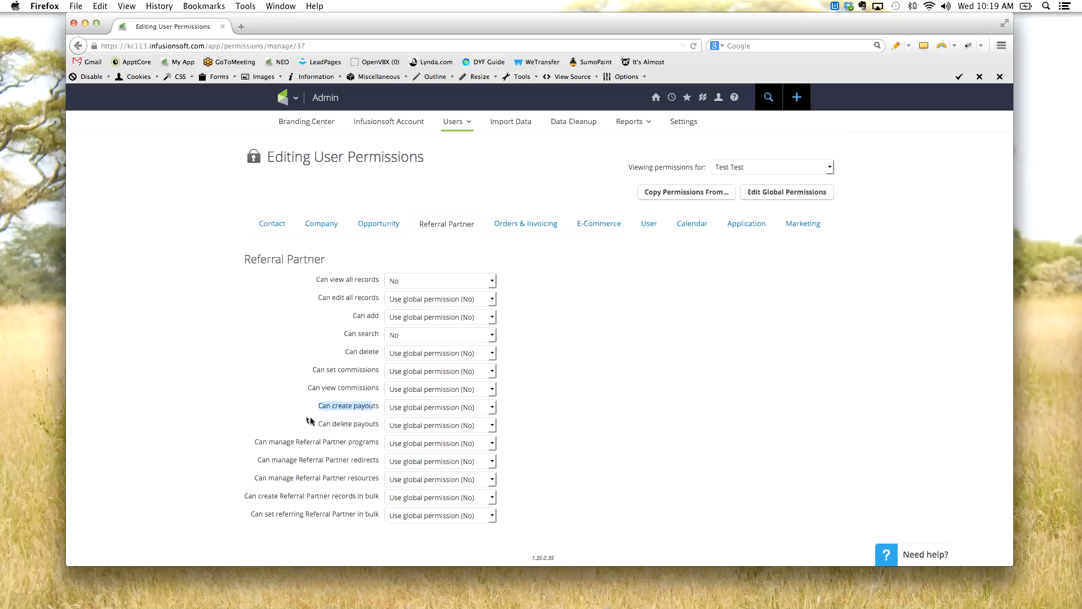
left_click_drag(365, 426, 331, 426)
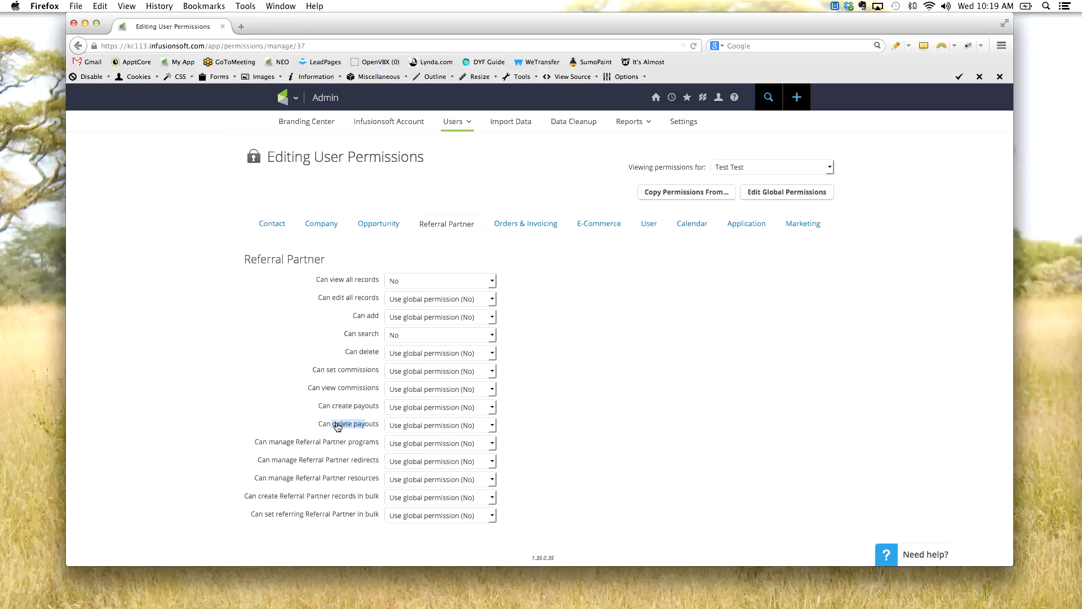
left_click(261, 423)
- Review the Referral Partner permissions for managing programs, creating partner records in bulk, and setting the referring partner in bulk
left_click_drag(262, 443, 351, 448)
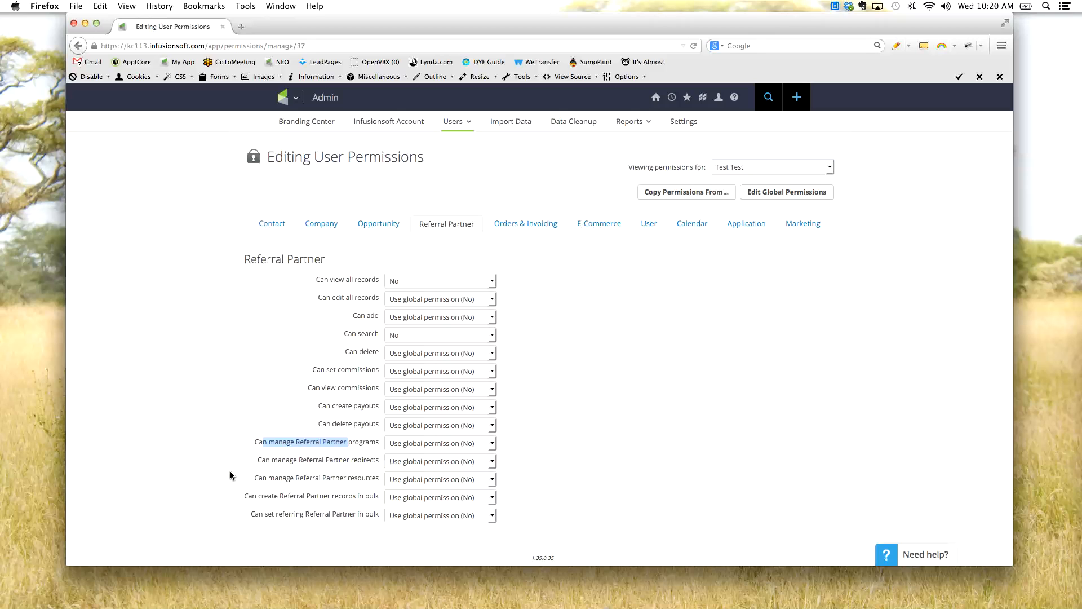
left_click_drag(249, 498, 369, 498)
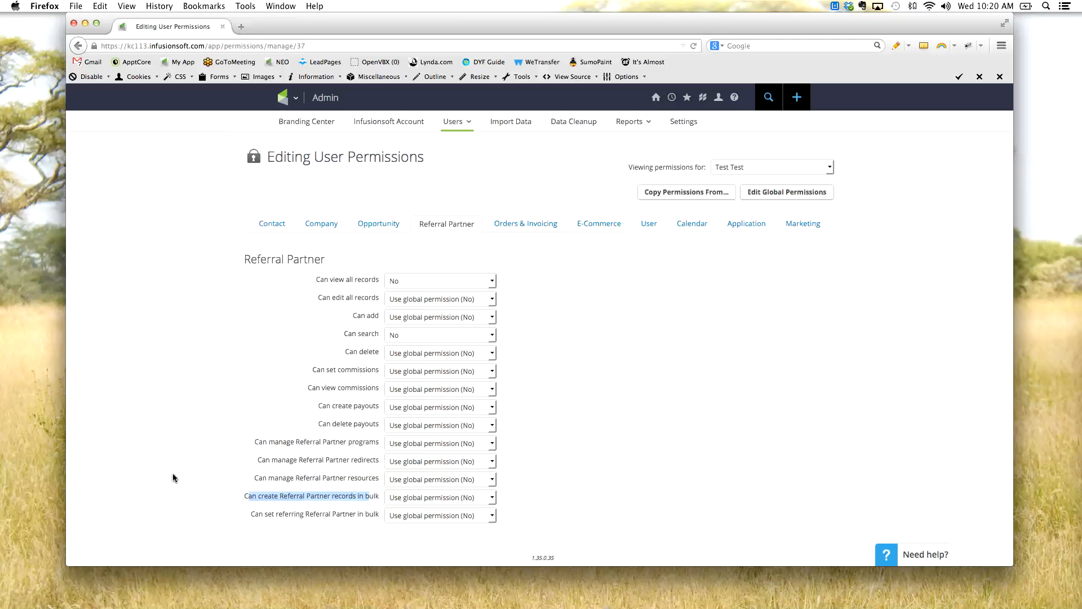
left_click_drag(259, 515, 340, 526)
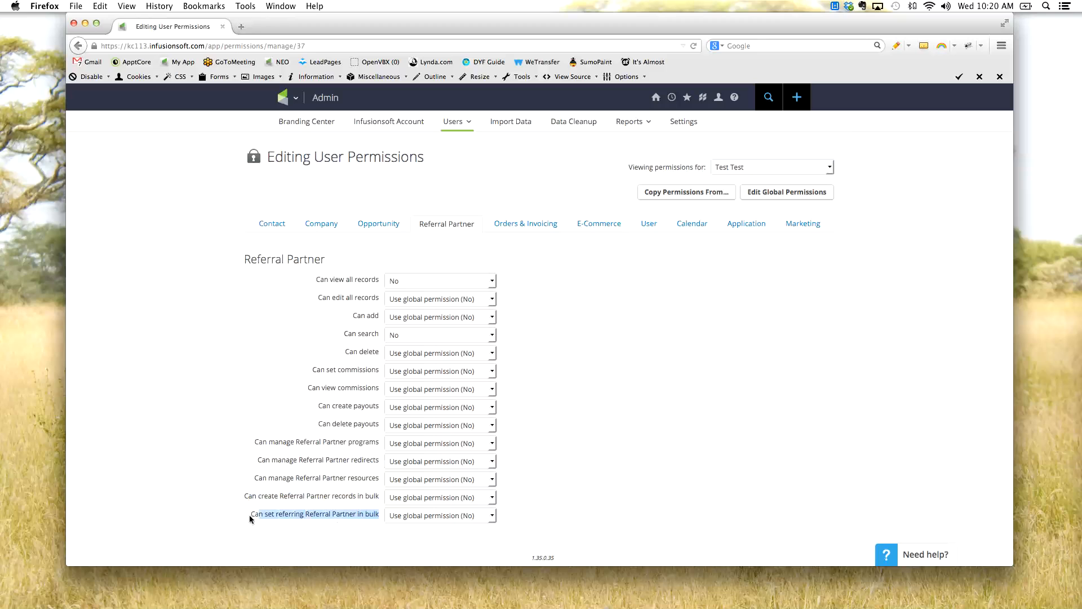
left_click(199, 513)
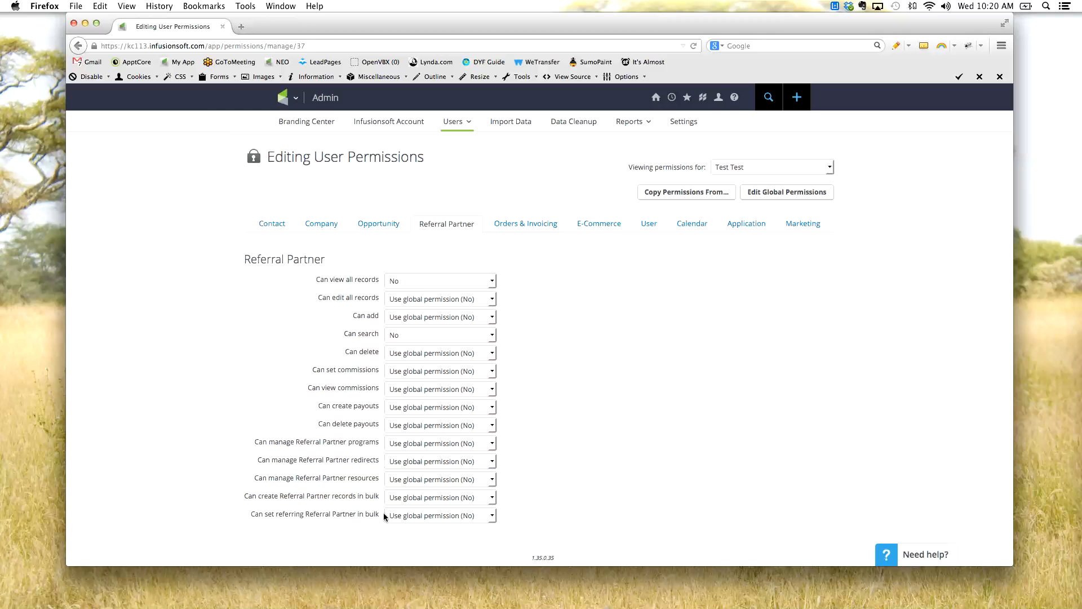
- Examine the test user's Orders & Invoicing permissions, including the Invoice, Order and Subscription sections
left_click(529, 226)
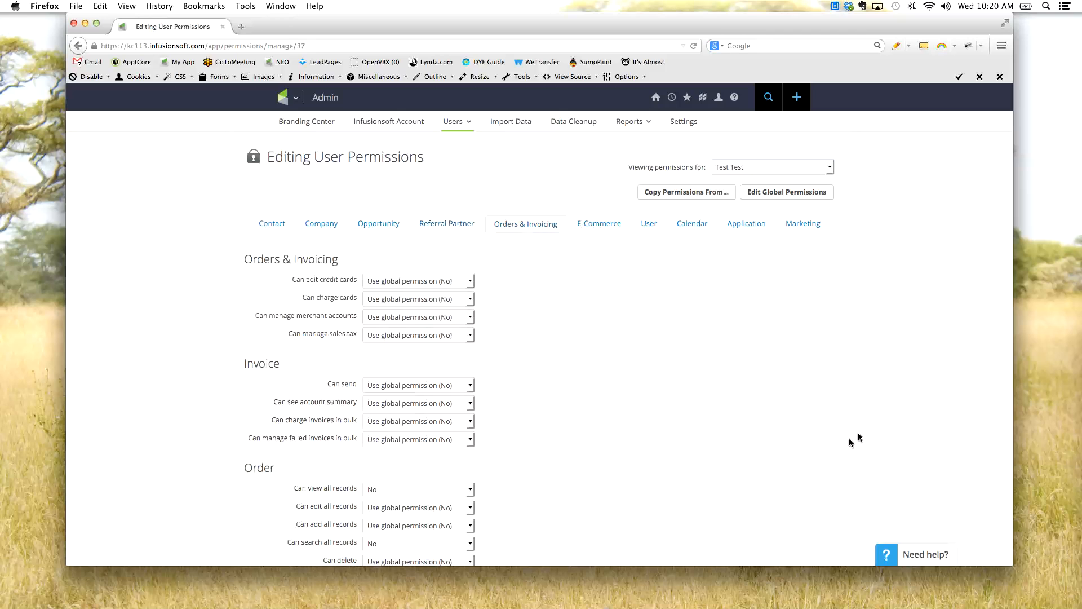
scroll(608, 369, "down", 3)
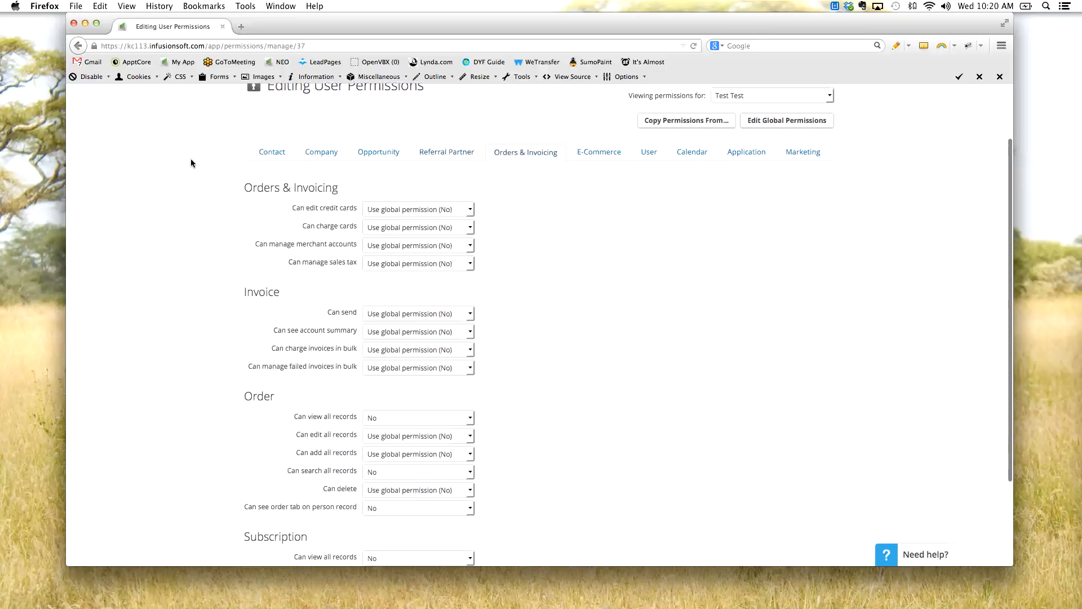
scroll(278, 335, "down", 1)
scroll(242, 340, "down", 2)
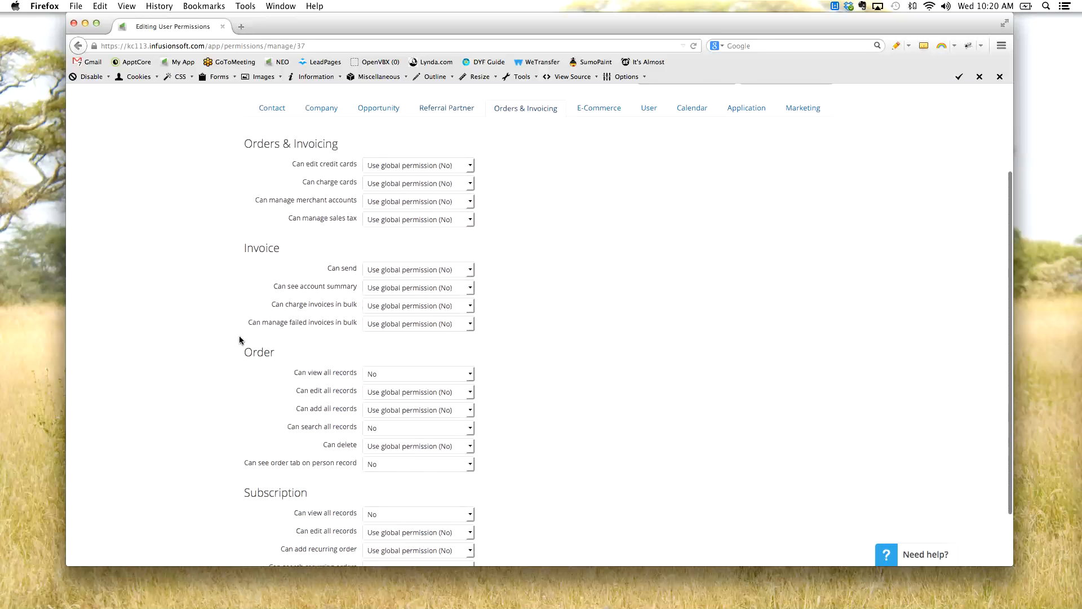
scroll(241, 340, "down", 2)
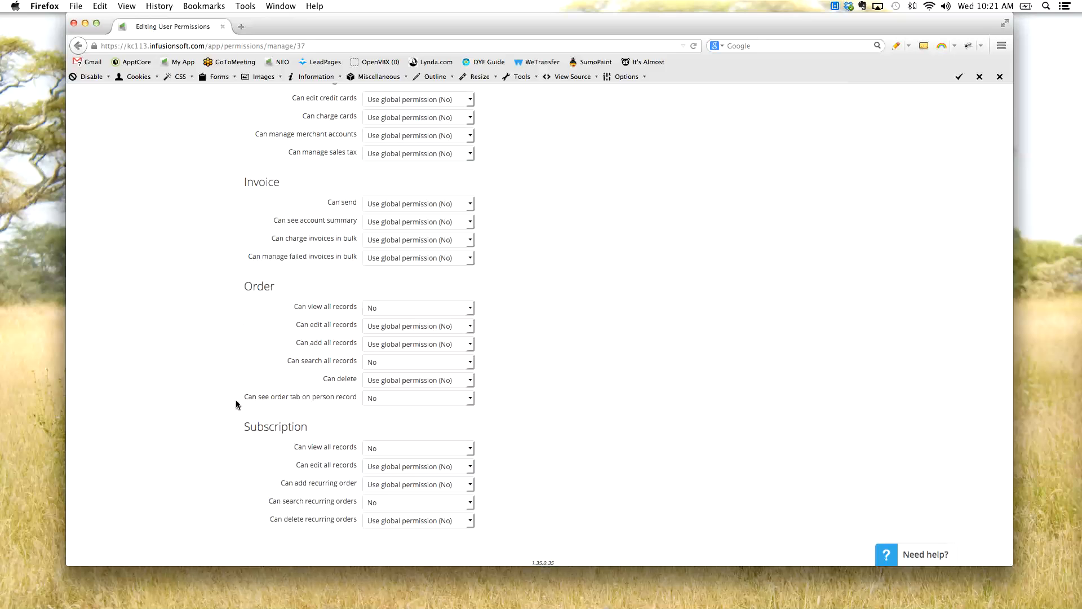
scroll(587, 398, "up", 5)
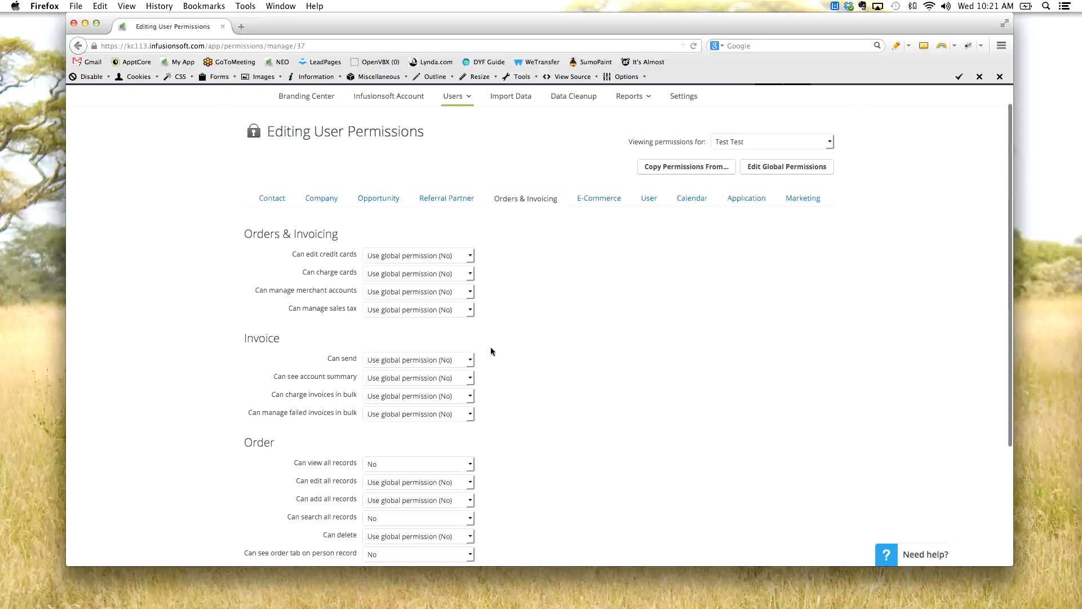
- Examine the E-Commerce permissions for Product, Order Form and Shopping Cart, including Can use Digital Product merge fields
left_click(599, 198)
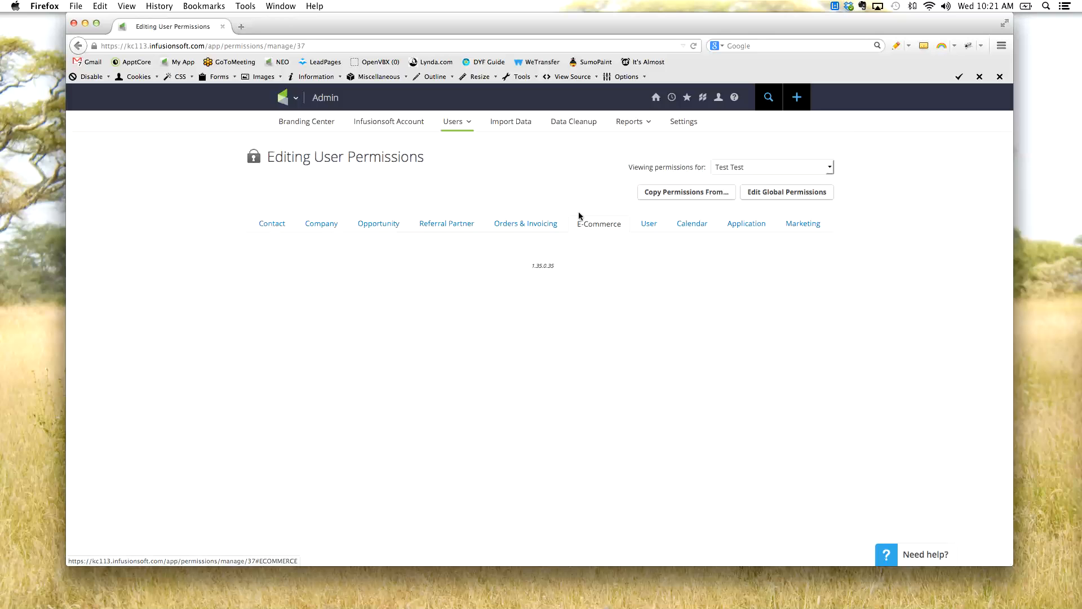
scroll(228, 317, "down", 3)
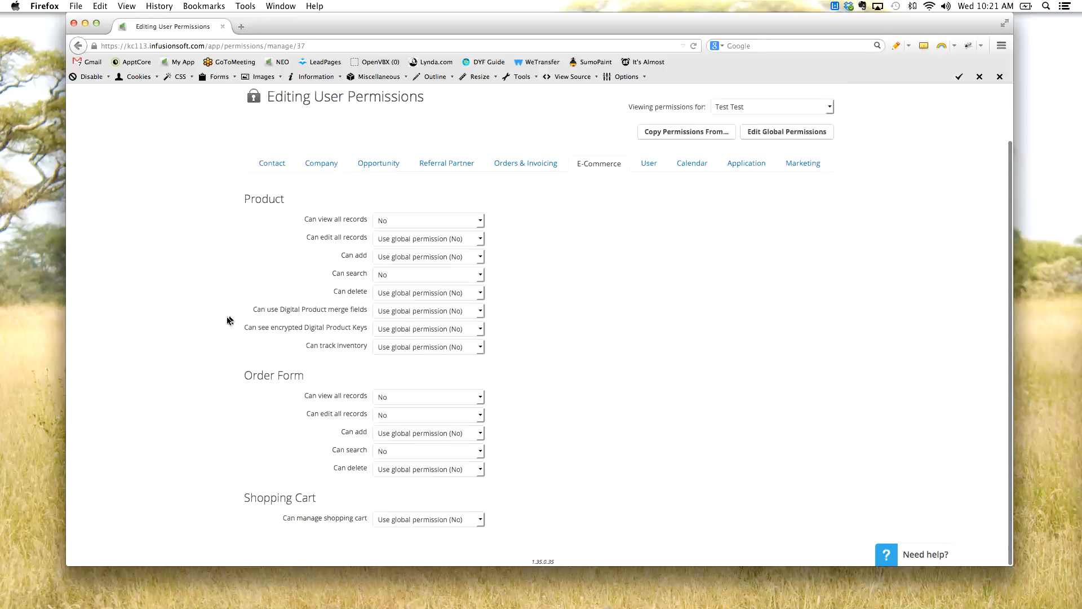
scroll(246, 323, "up", 1)
scroll(256, 319, "up", 1)
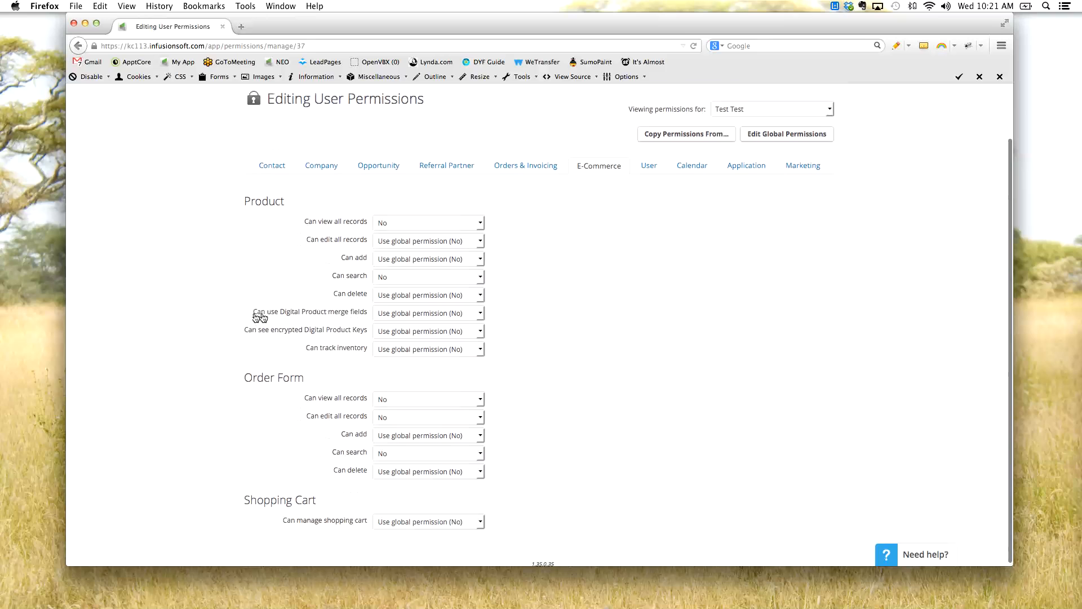
scroll(248, 316, "up", 1)
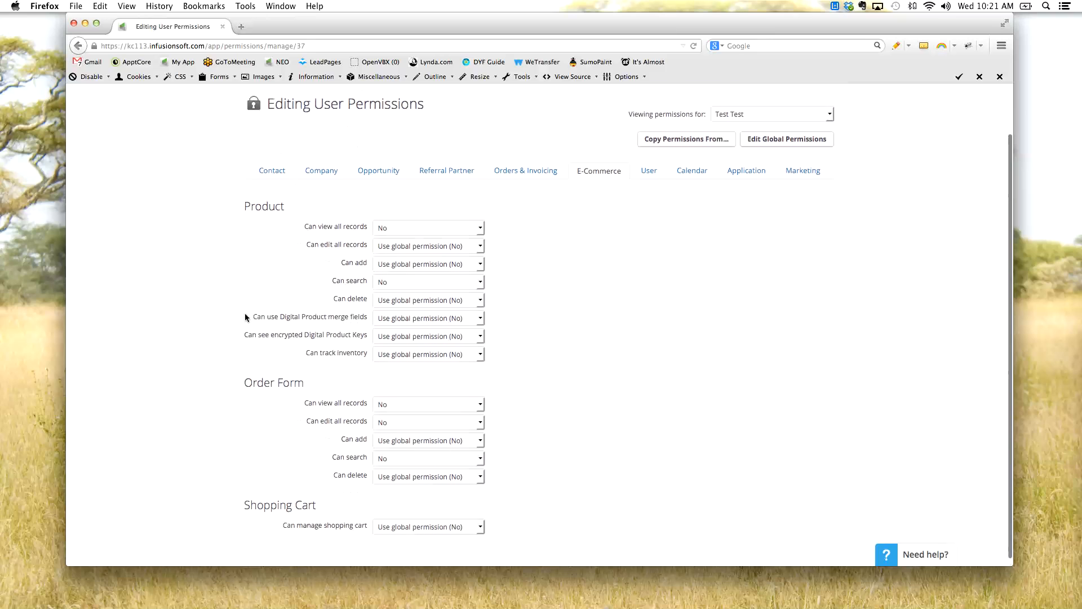
scroll(244, 314, "down", 1)
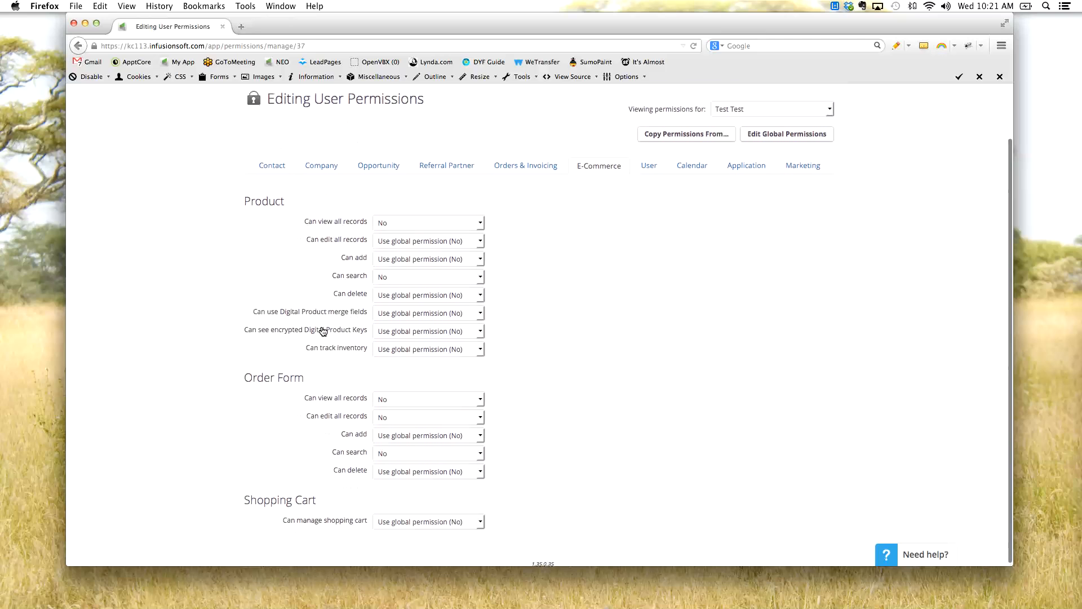
left_click_drag(259, 311, 345, 316)
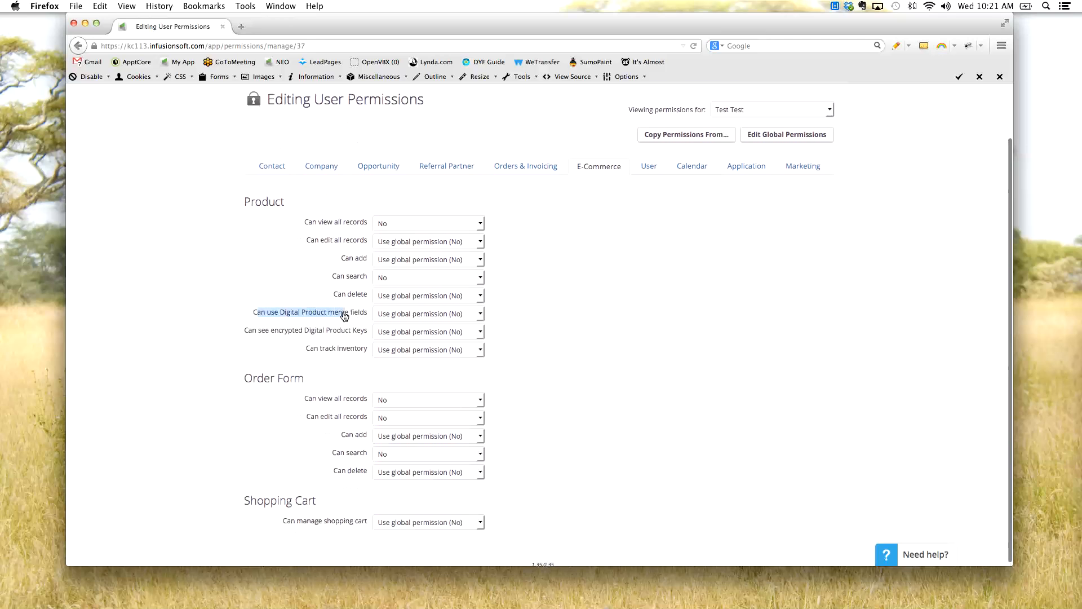
- Review the E-Commerce permissions for seeing encrypted Digital Product Keys and tracking inventory, plus the Order Form and Shopping Cart sections
left_click(297, 322)
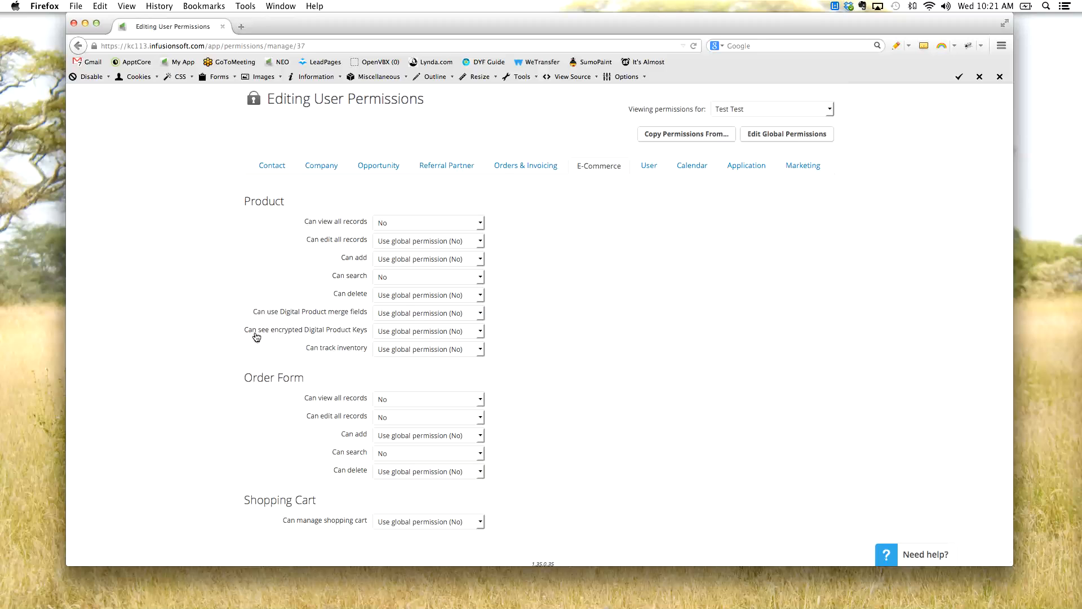
left_click_drag(252, 334, 355, 336)
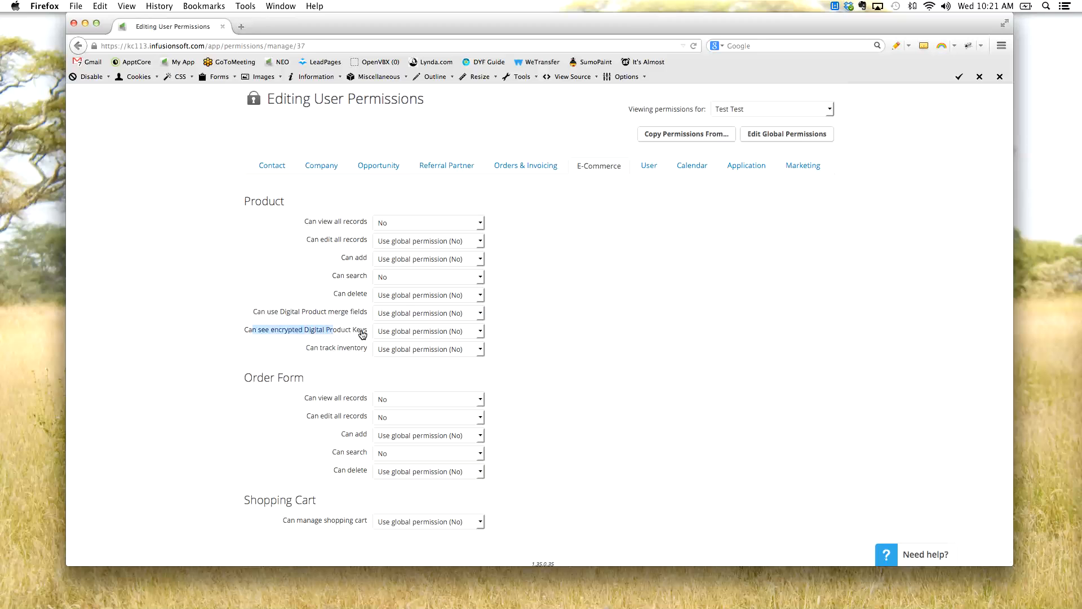
left_click(363, 334)
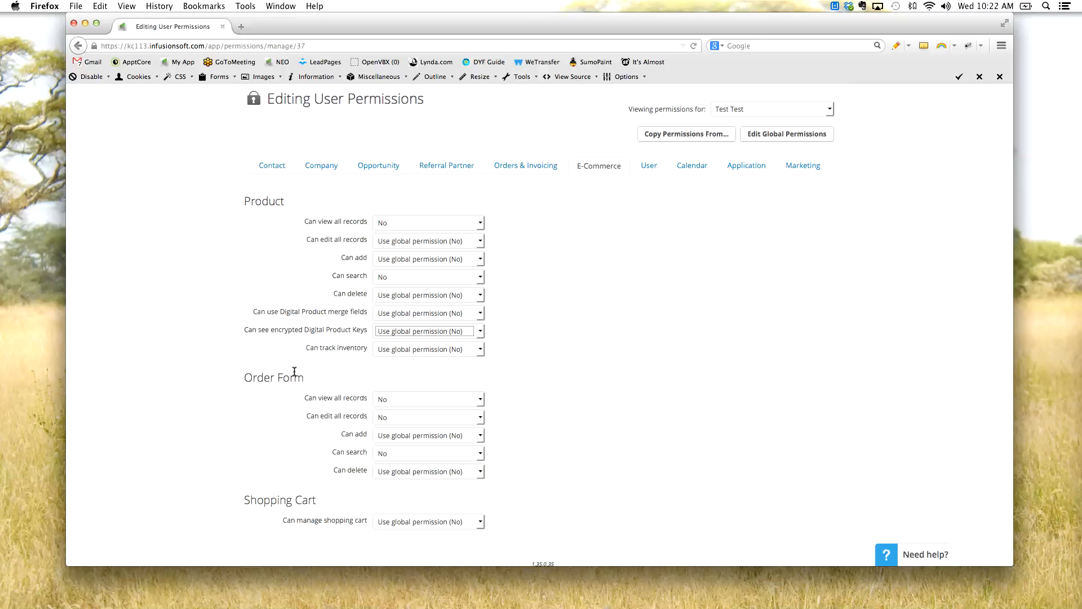
left_click_drag(355, 348, 319, 350)
scroll(304, 370, "down", 1)
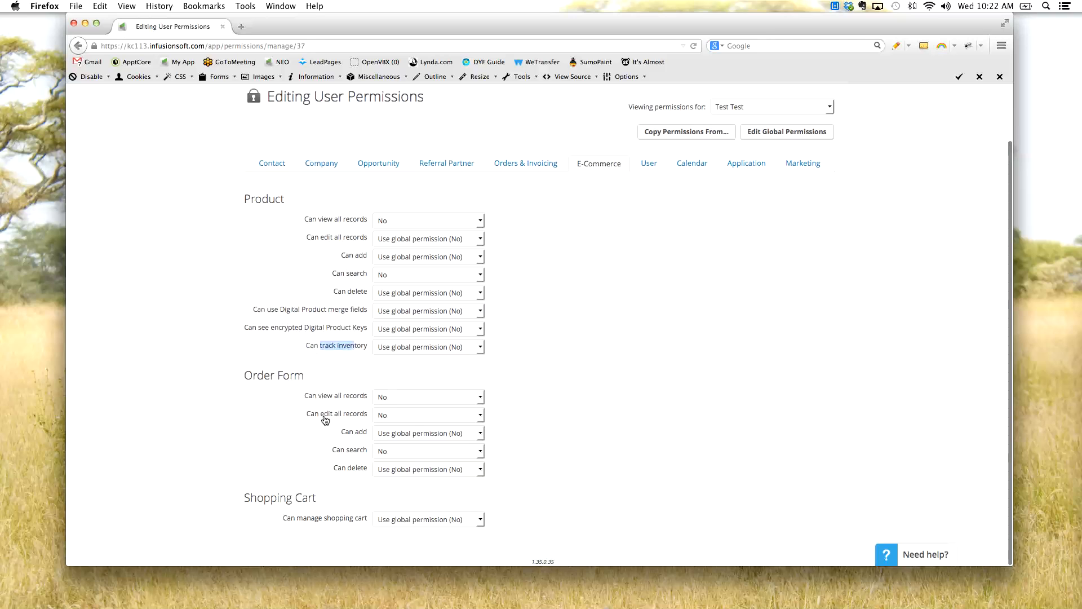
scroll(327, 417, "up", 1)
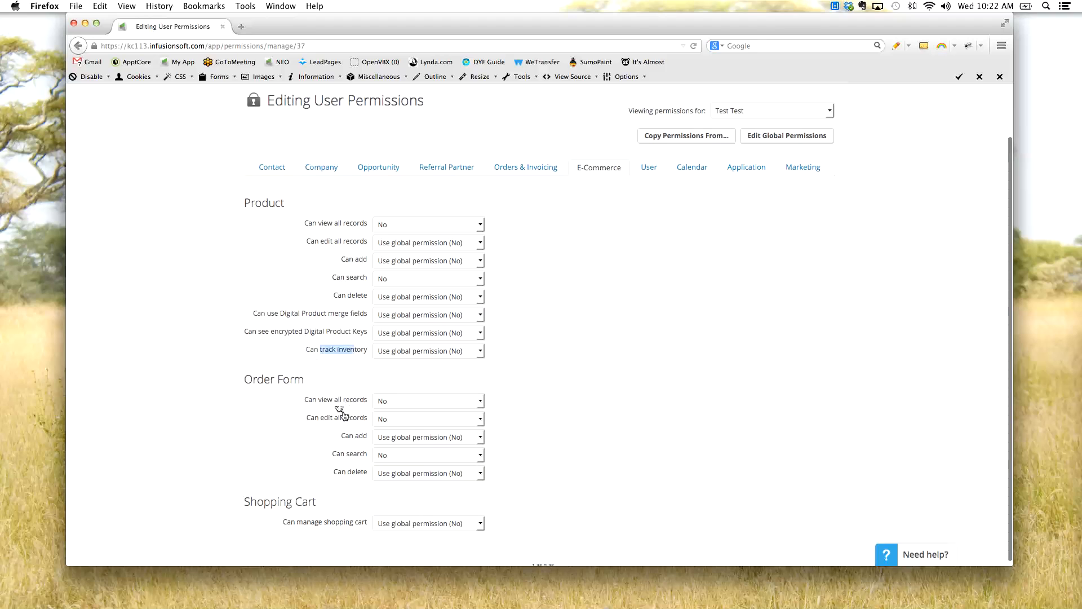
scroll(315, 477, "up", 2)
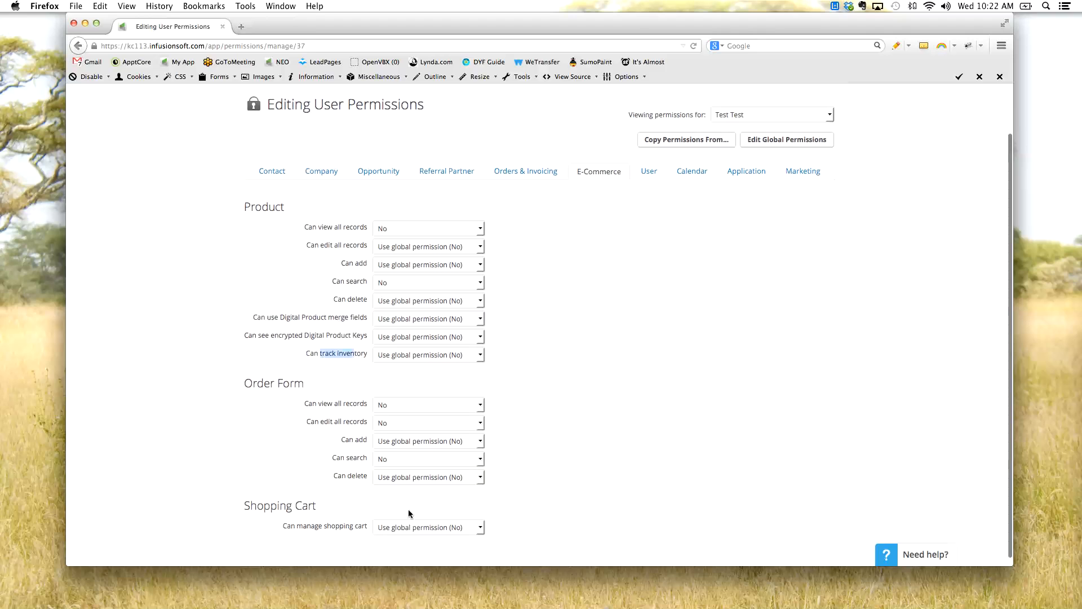
scroll(663, 404, "down", 1)
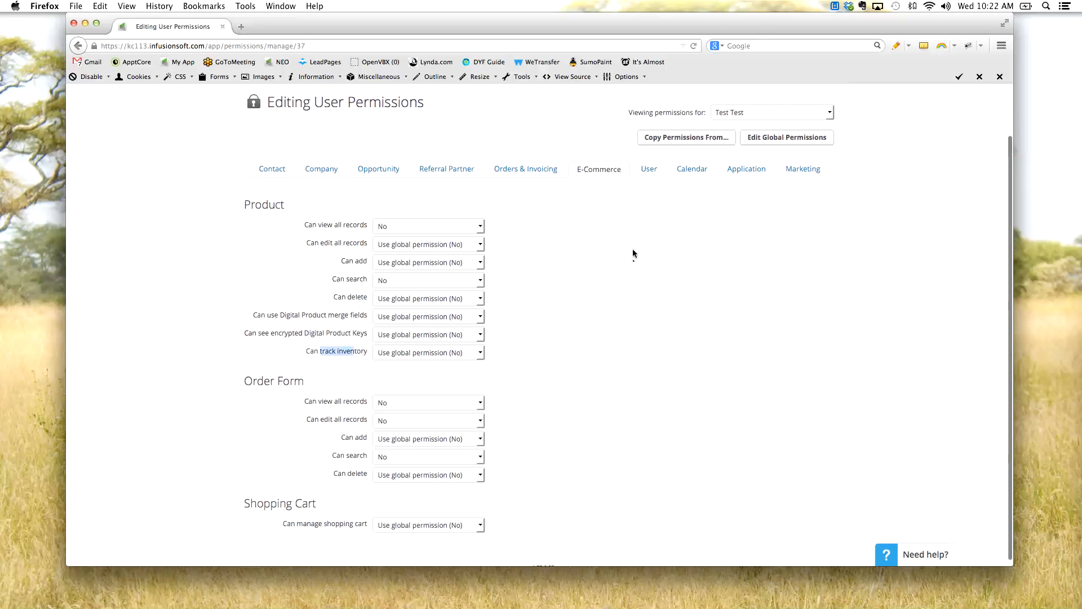
- View the test user's User permissions and examine the settings for assigning roles and unlocking user accounts
left_click(651, 187)
left_click(649, 172)
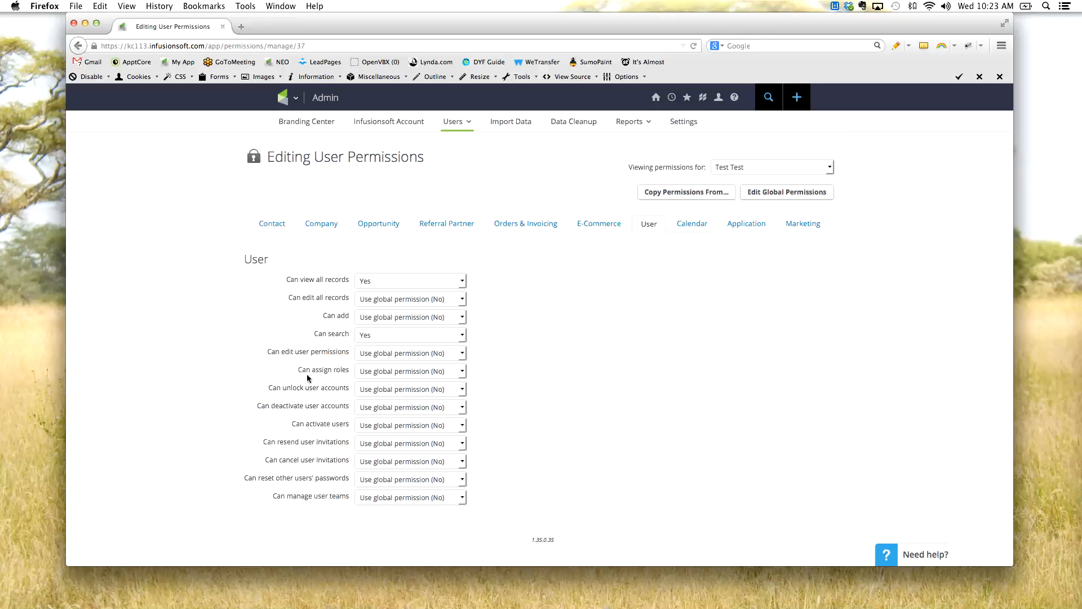
left_click_drag(333, 374, 284, 374)
left_click(264, 373)
left_click_drag(337, 389, 259, 389)
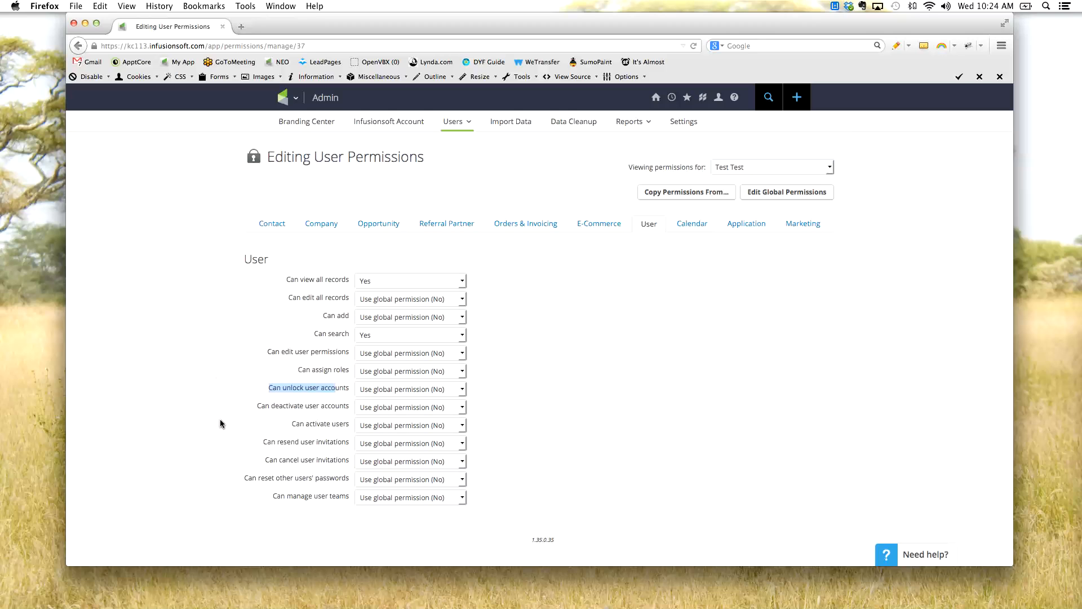
- Examine the User permissions for deactivating user accounts and resetting other users' passwords
left_click_drag(262, 407, 332, 407)
left_click(237, 439)
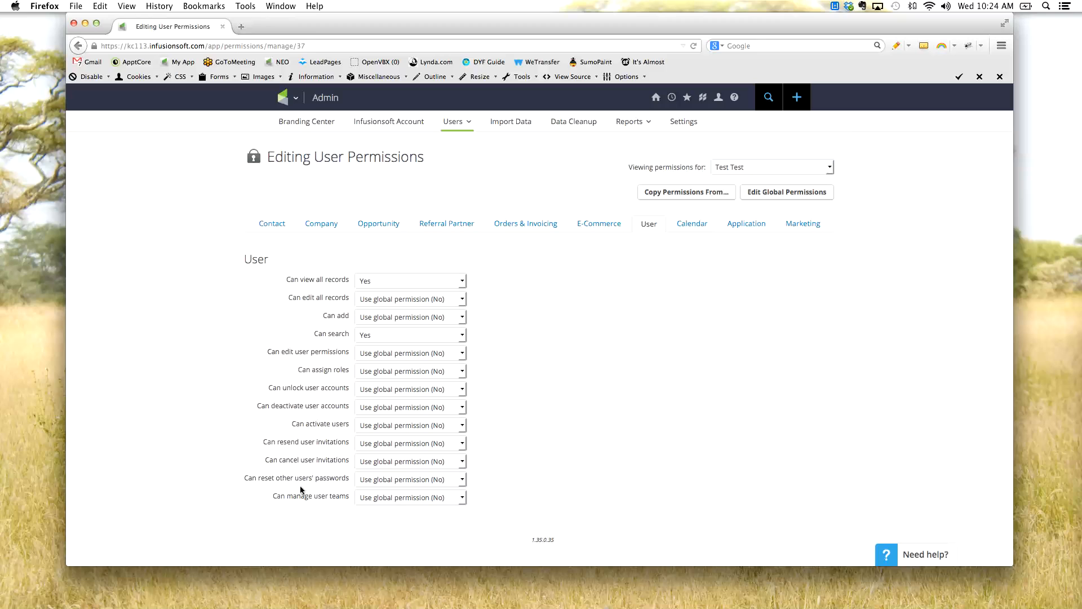
left_click_drag(342, 480, 249, 484)
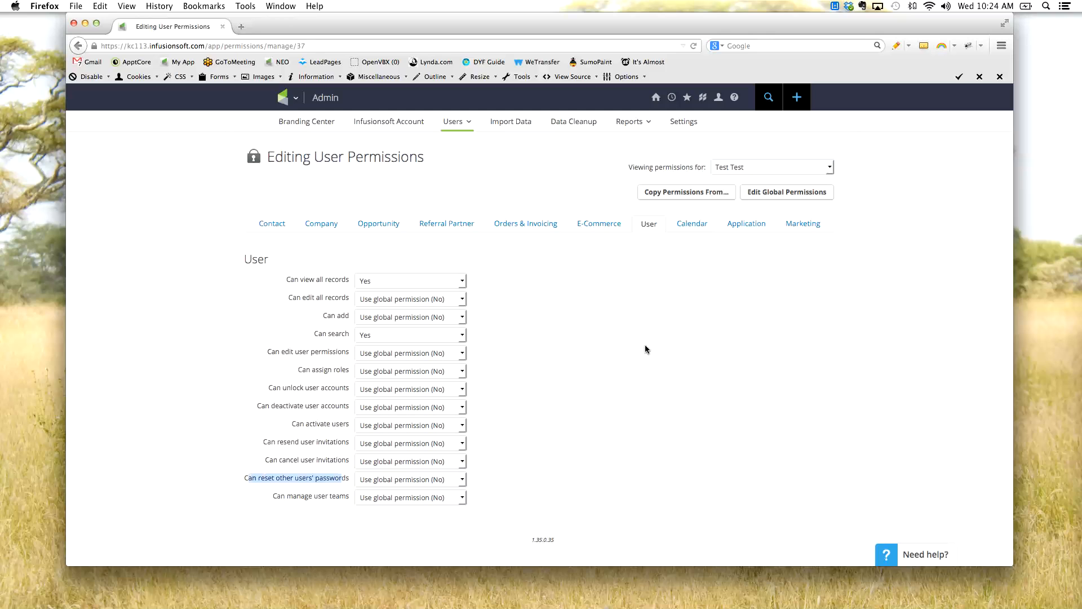
- View the test user's Calendar permissions and examine the Task/Appt/Note settings, including editing all records, assigning tasks and editing unassigned records
left_click(701, 231)
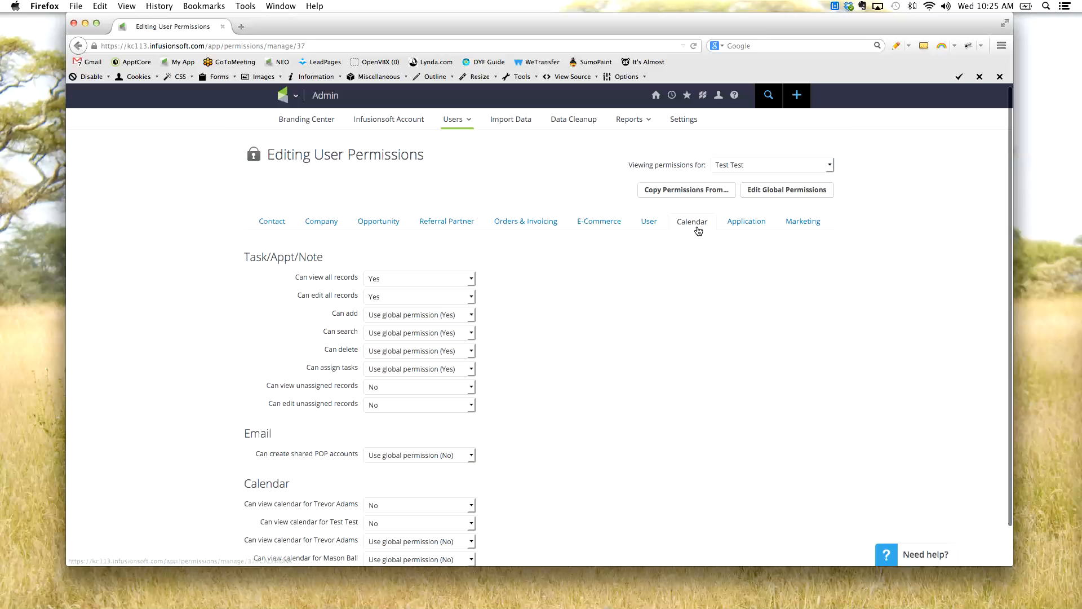
left_click_drag(248, 257, 297, 257)
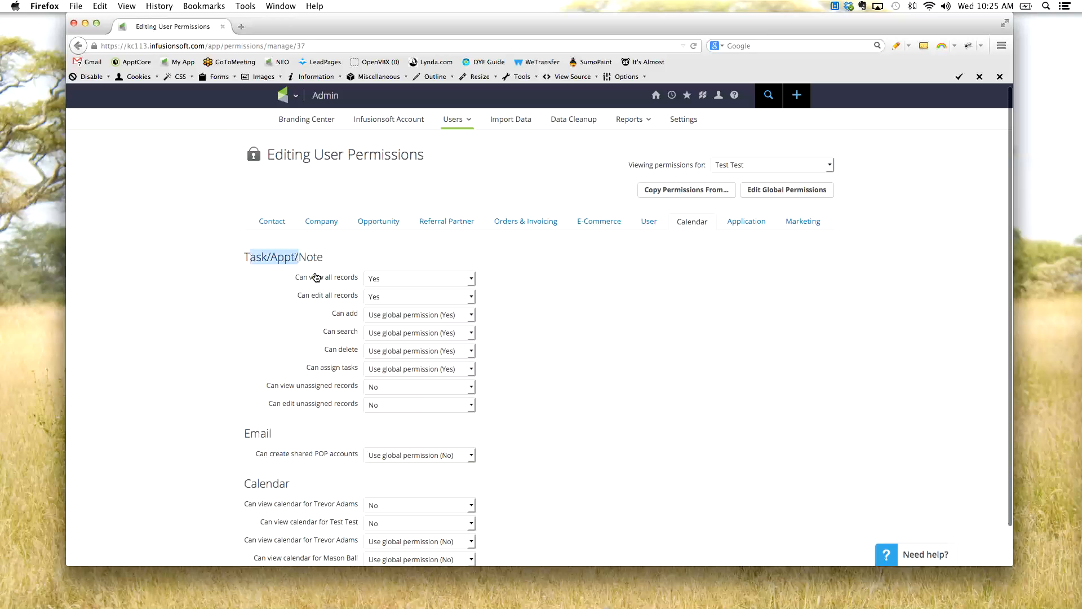
left_click(339, 262)
scroll(338, 262, "down", 2)
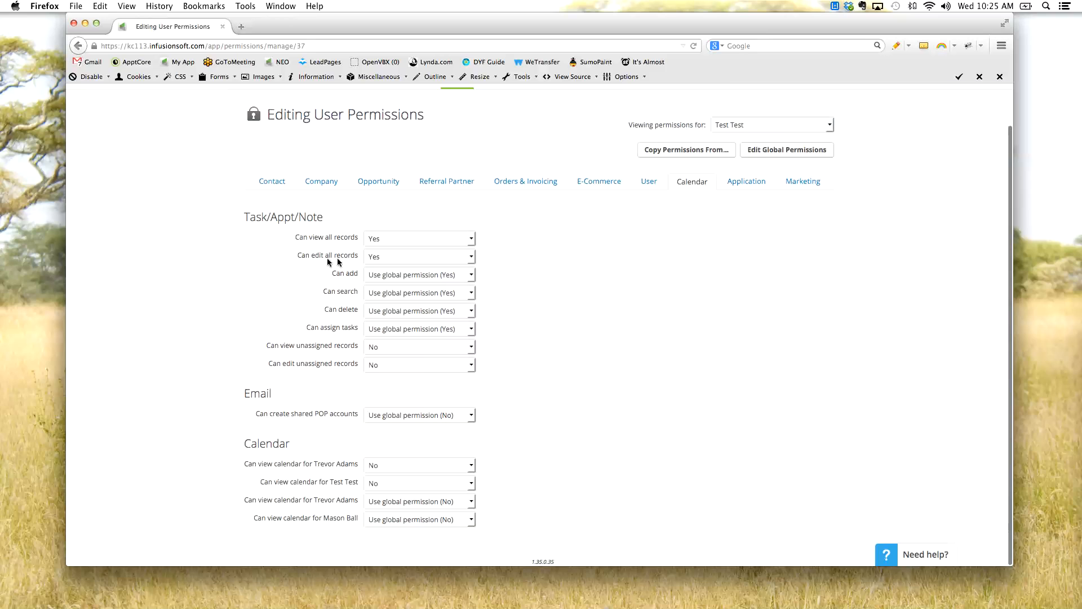
left_click_drag(303, 237, 348, 257)
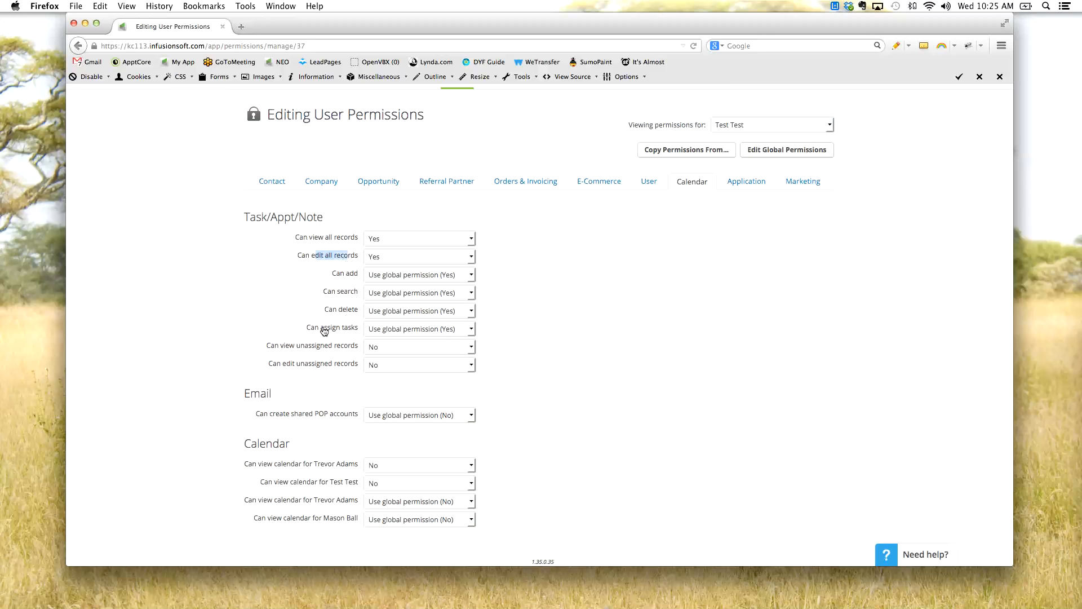
left_click_drag(298, 332, 349, 333)
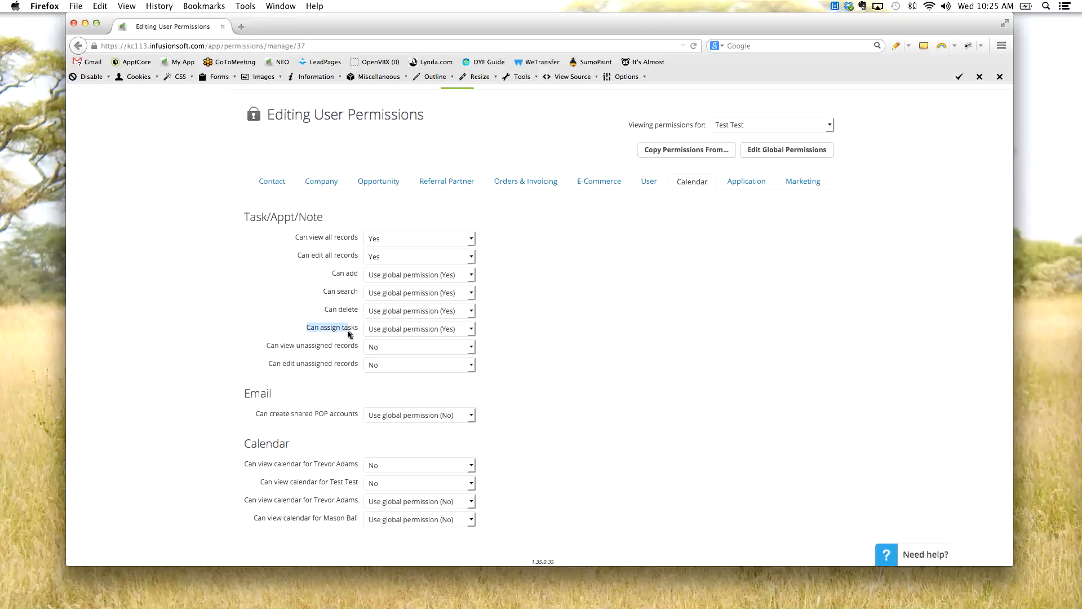
scroll(252, 325, "up", 1)
scroll(253, 327, "up", 1)
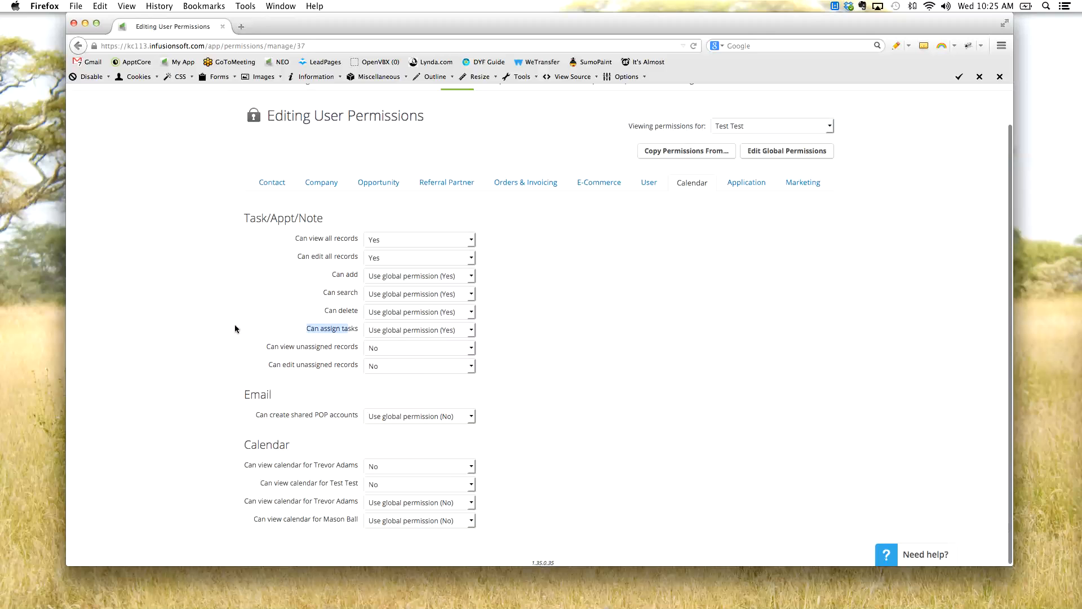
left_click_drag(275, 349, 338, 371)
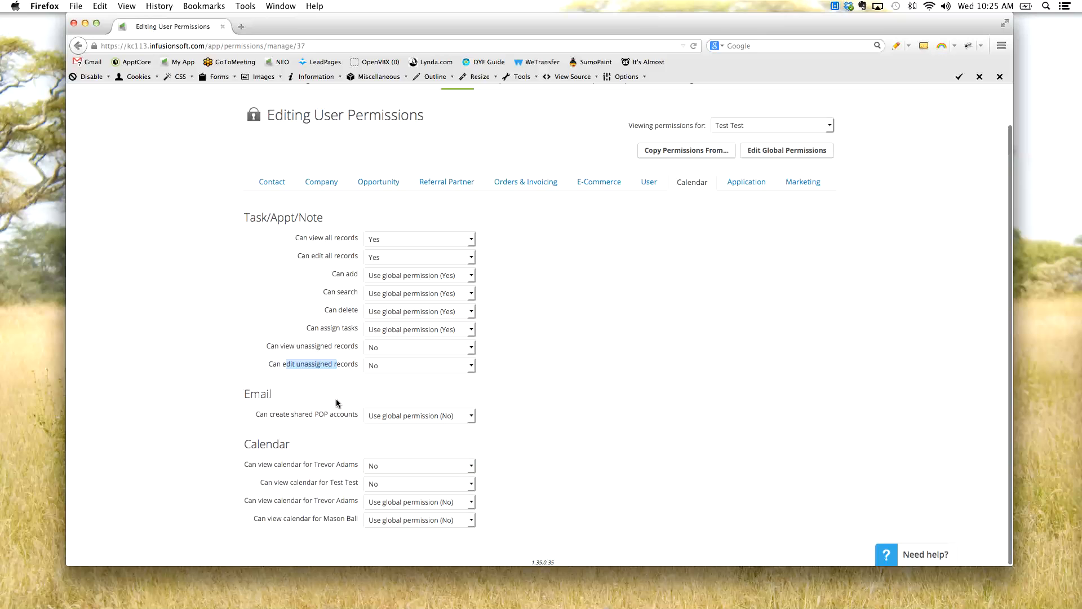
- Examine the Email permission Can create shared POP accounts and view the home Tools options that include the Inbox
left_click_drag(272, 415, 330, 416)
scroll(330, 416, "up", 1)
left_click(341, 420)
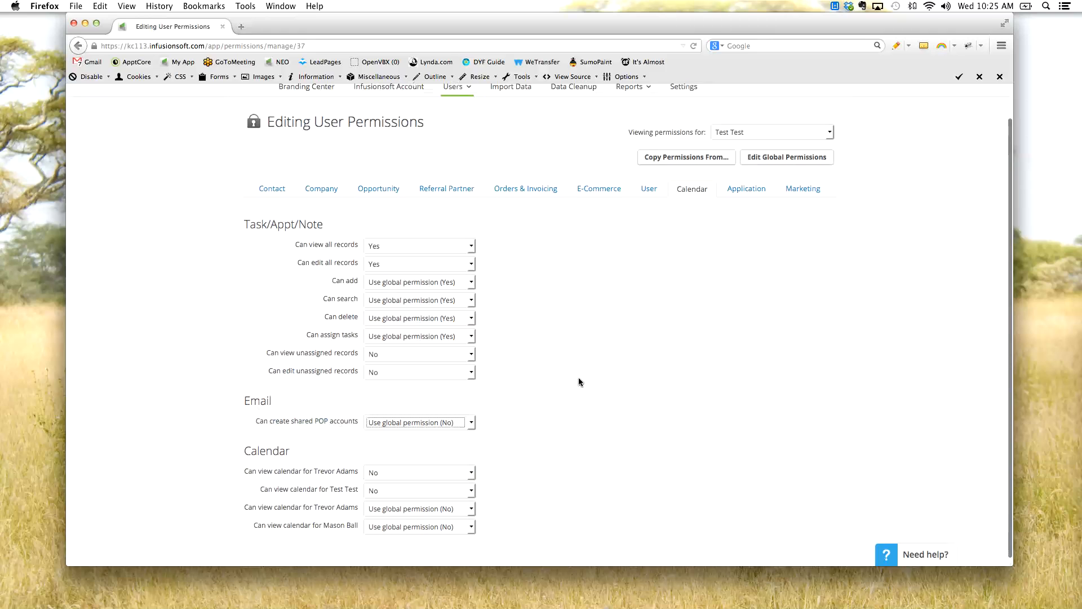
scroll(581, 381, "up", 1)
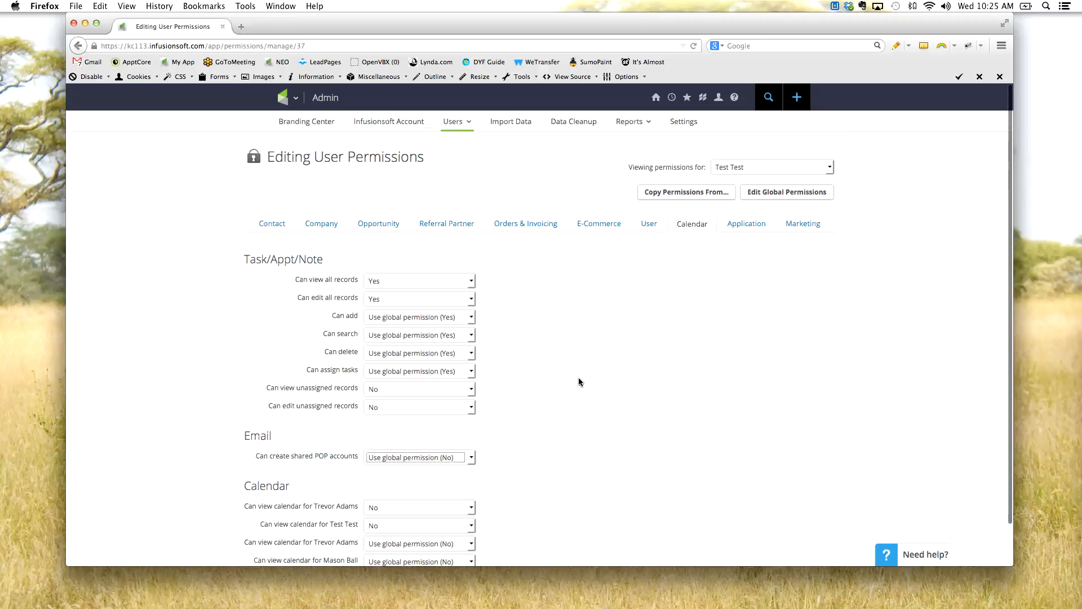
left_click(655, 97)
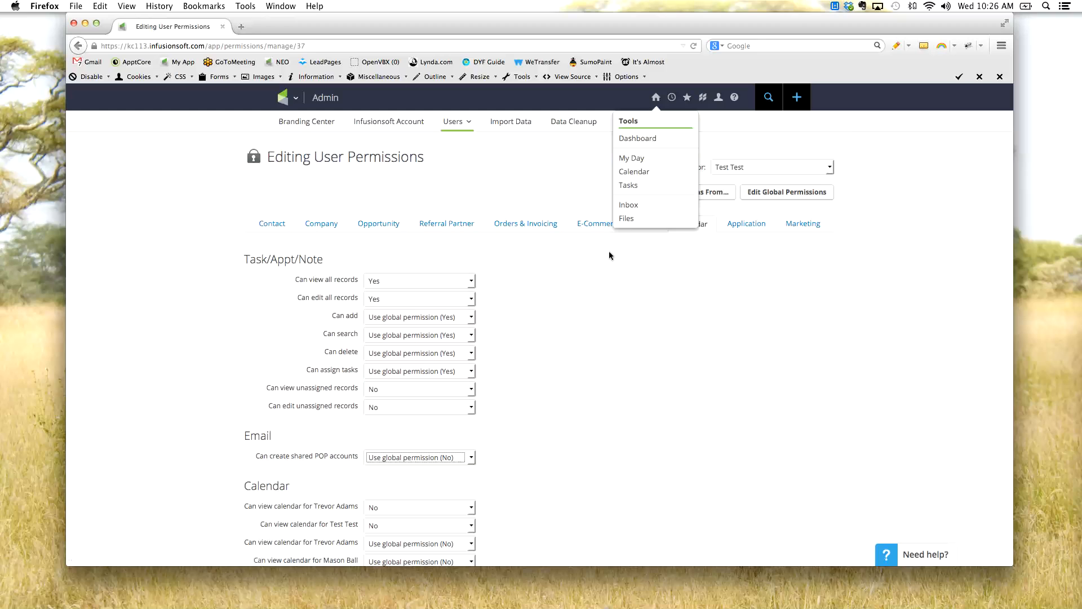
left_click_drag(292, 458, 333, 457)
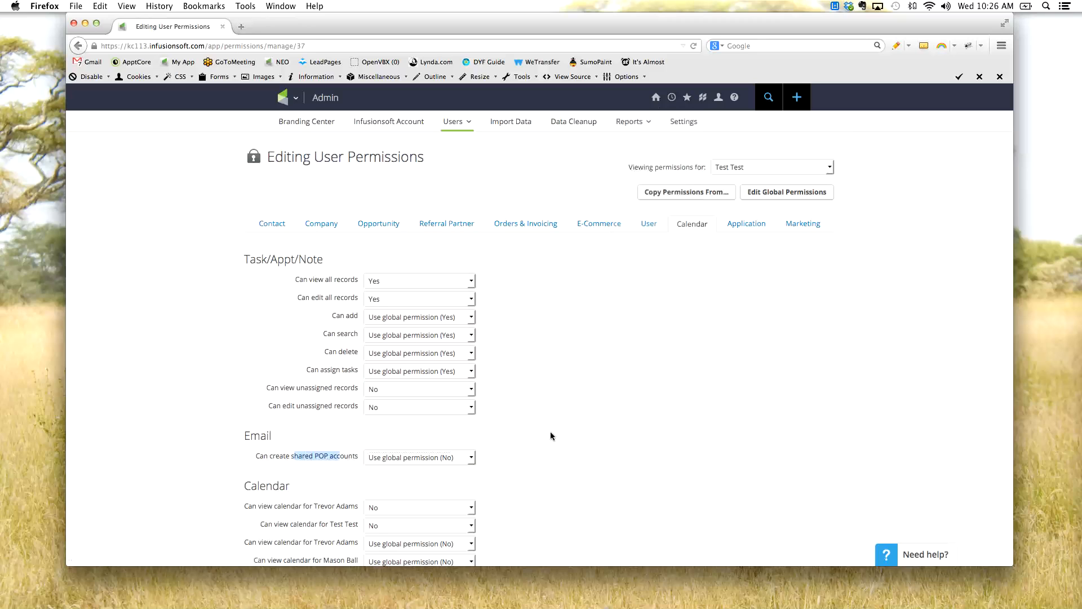
scroll(336, 458, "down", 1)
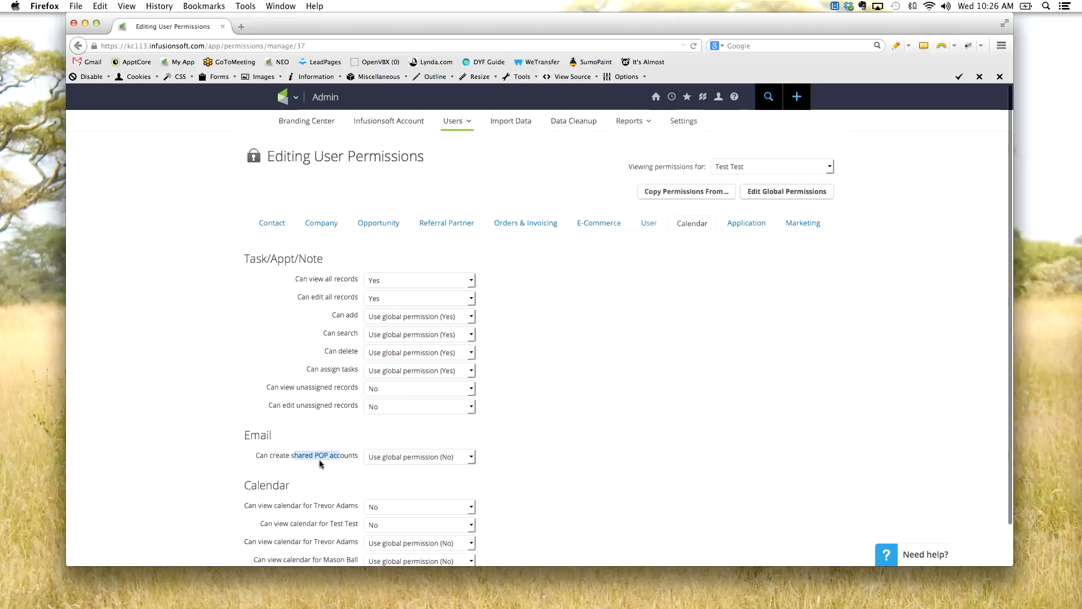
scroll(321, 459, "up", 1)
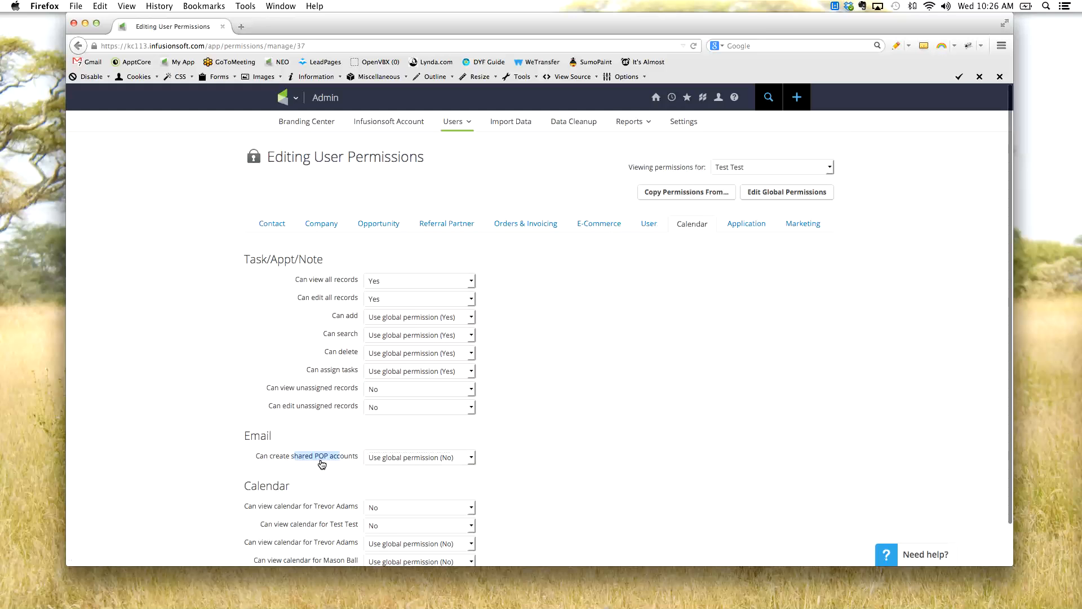
left_click(320, 459)
scroll(292, 451, "down", 3)
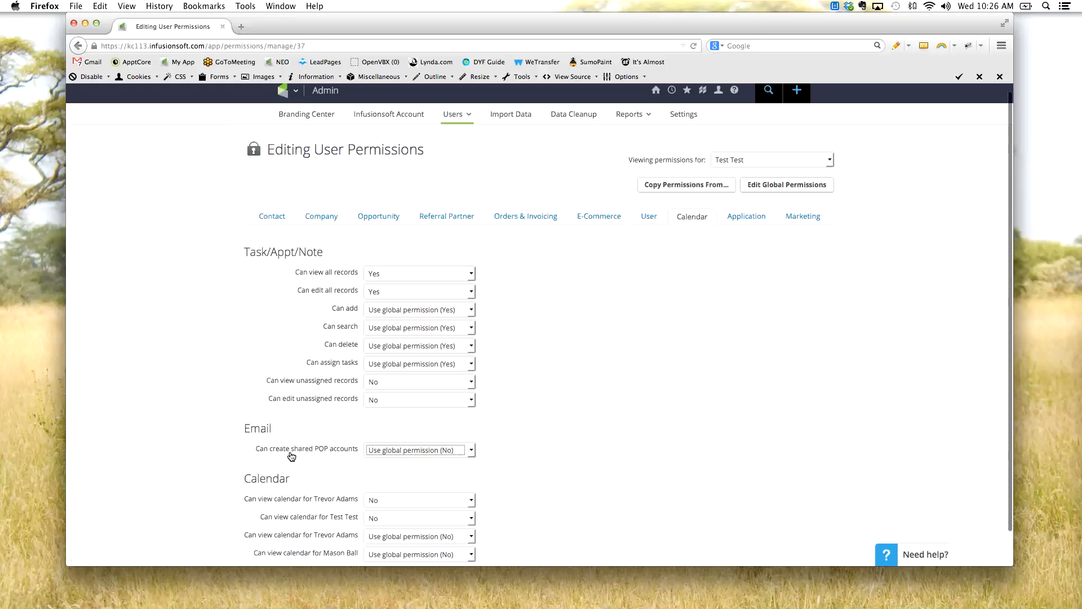
- Review the Calendar section's permissions for viewing each individual user's calendar
left_click_drag(258, 451, 244, 441)
left_click(308, 468)
left_click(316, 482)
left_click(302, 504)
left_click(295, 516)
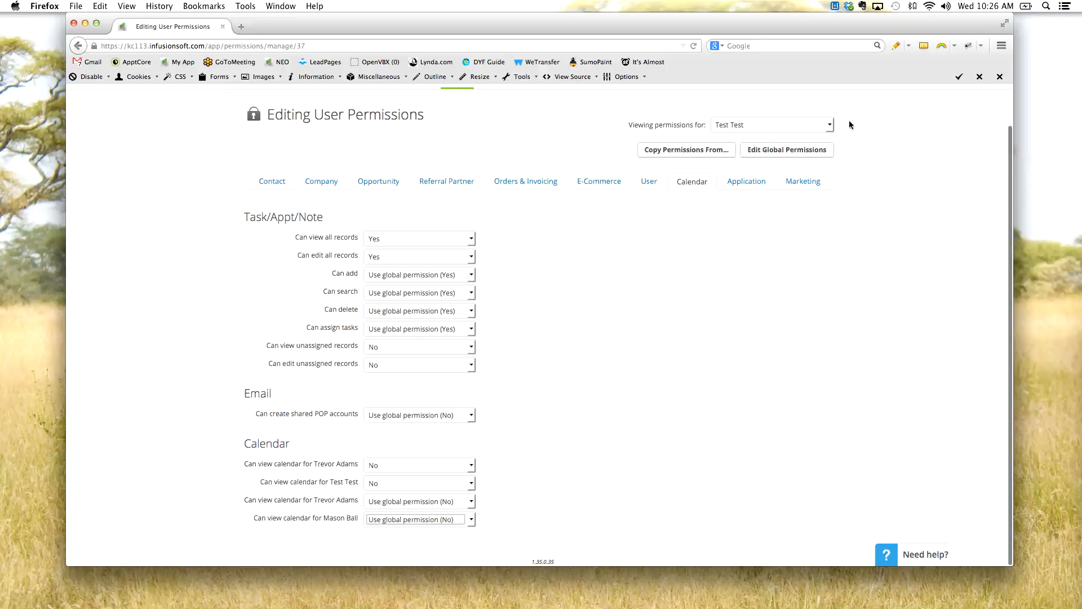
scroll(294, 473, "up", 1)
scroll(295, 473, "up", 1)
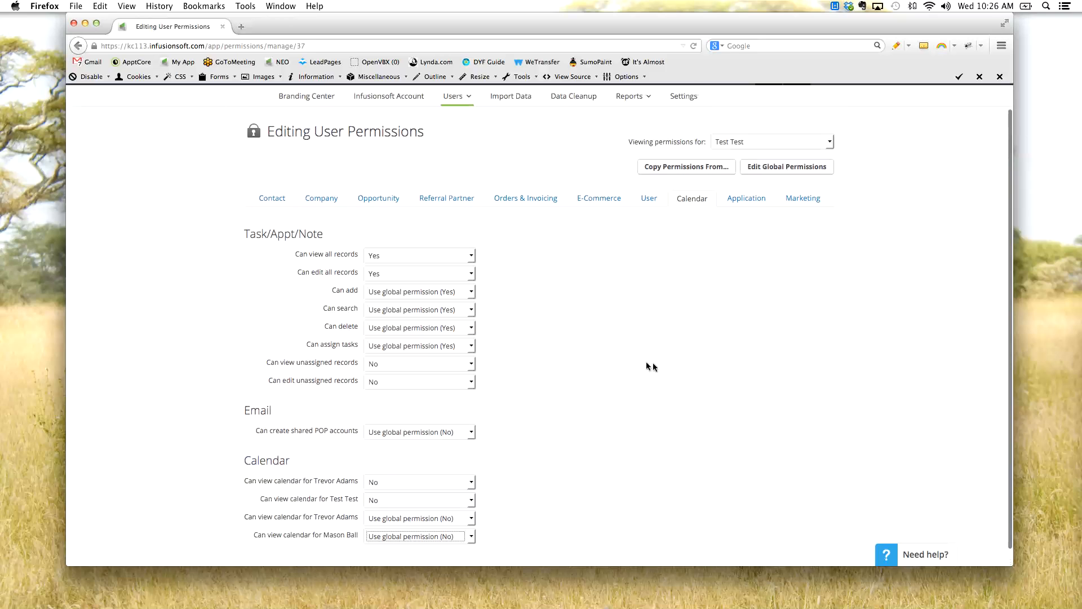
- View the test user's Application permissions and examine the settings for adding tags and seeing the app account management page
left_click(754, 202)
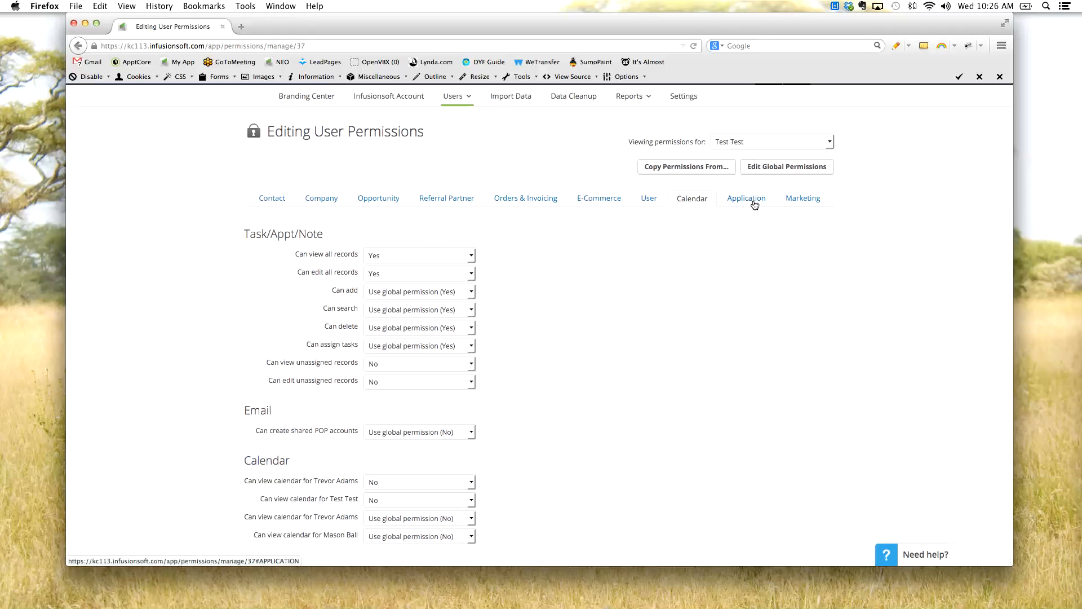
scroll(667, 300, "down", 3)
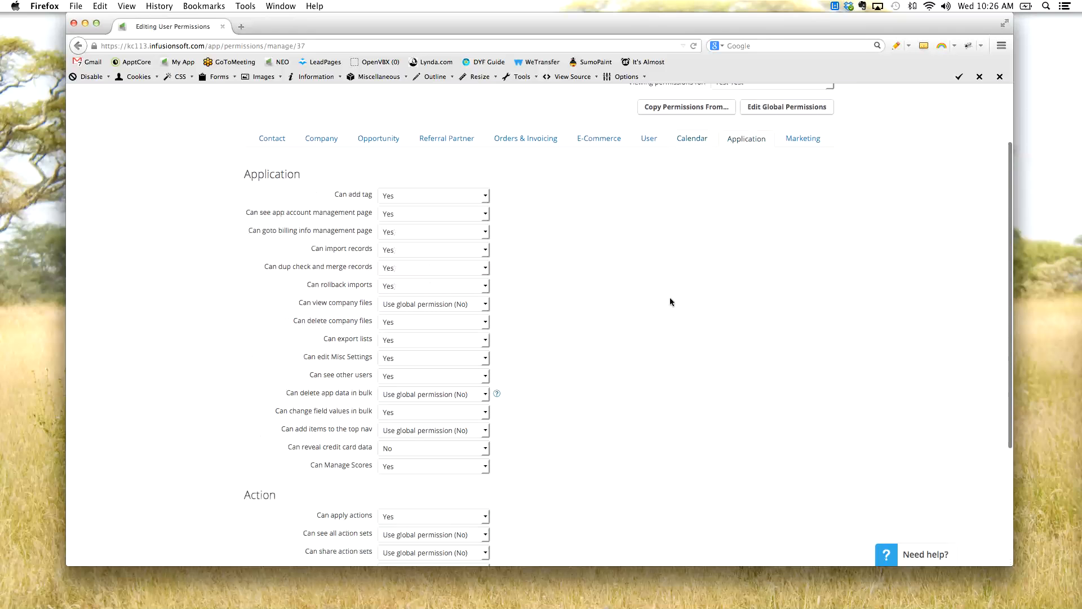
scroll(669, 294, "down", 2)
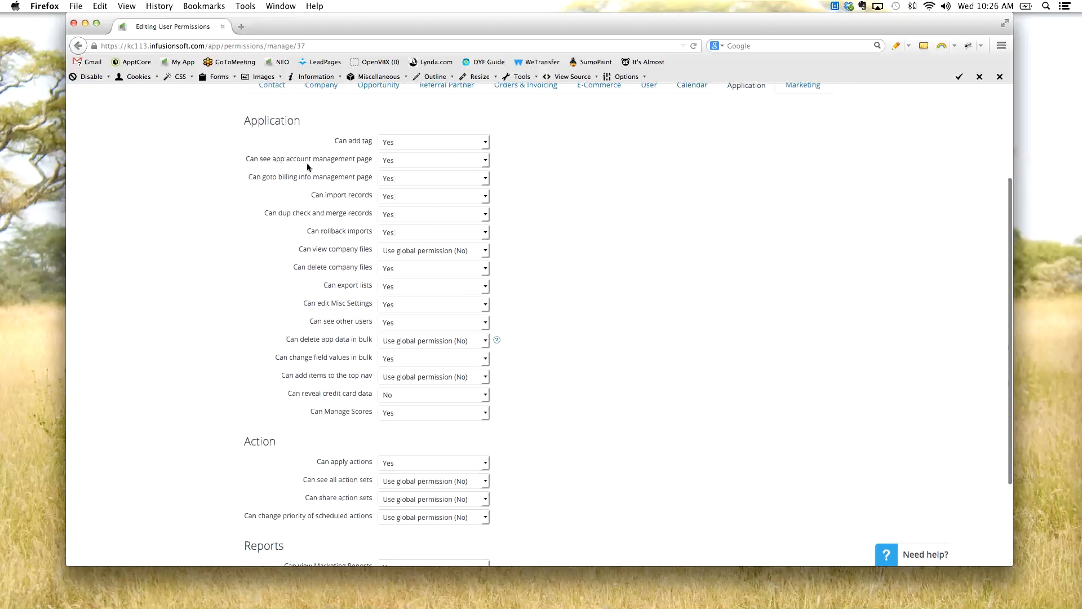
scroll(245, 175, "up", 1)
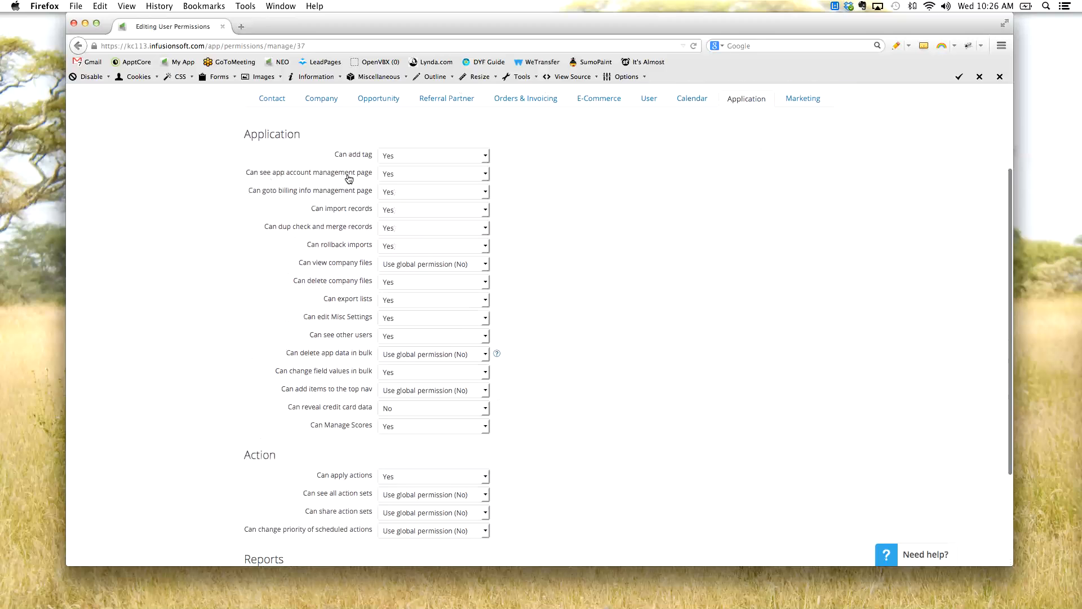
scroll(350, 179, "up", 1)
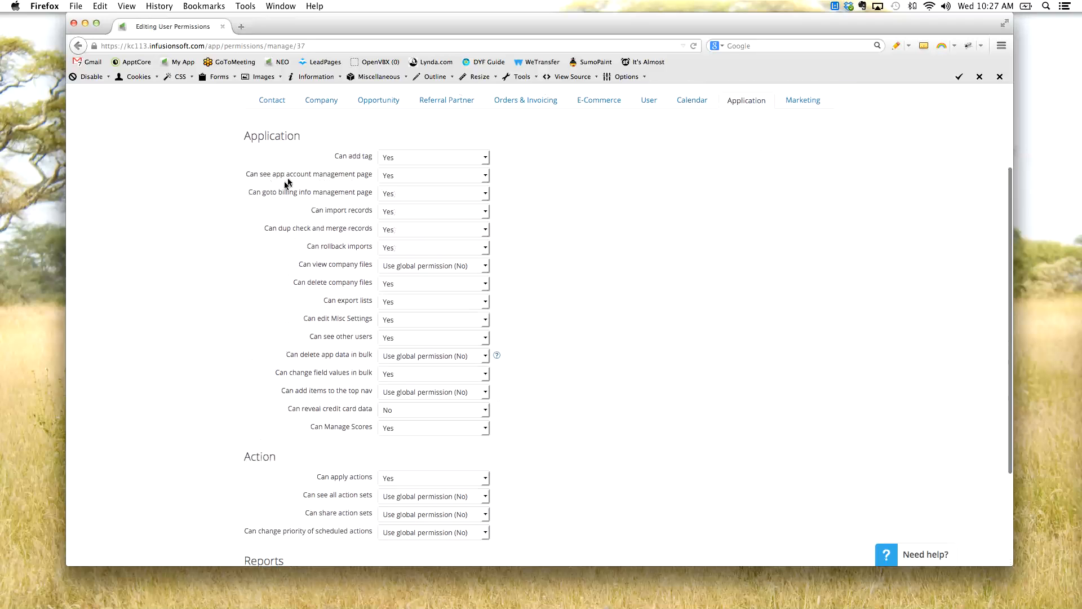
- Examine the Application permissions for billing info management, importing records, dup check and merge, rolling back imports and viewing company files
left_click_drag(265, 193, 350, 204)
scroll(283, 223, "down", 1)
scroll(303, 221, "up", 1)
left_click_drag(315, 219, 364, 220)
left_click_drag(284, 231, 386, 271)
scroll(303, 274, "up", 1)
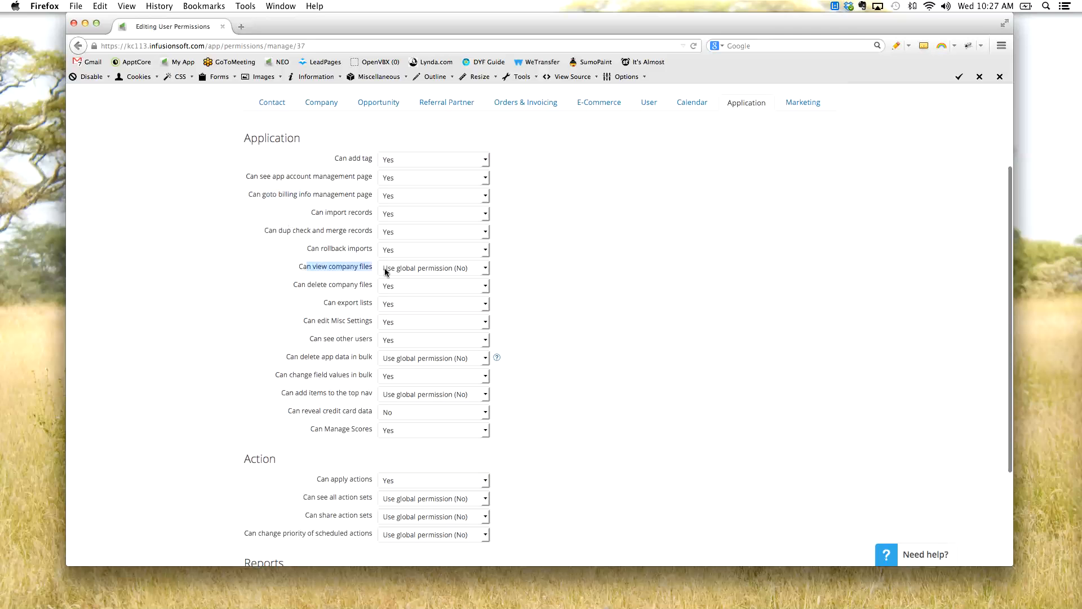
scroll(333, 336, "up", 1)
- Examine the Application permissions for revealing credit card data and changing field values in bulk
scroll(331, 335, "down", 3)
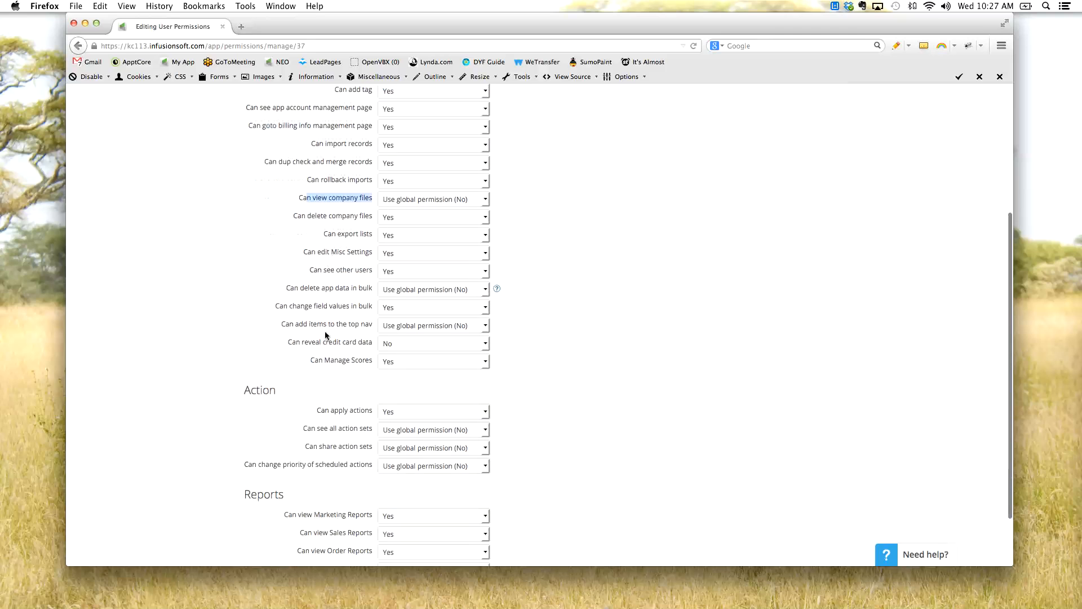
scroll(327, 336, "down", 3)
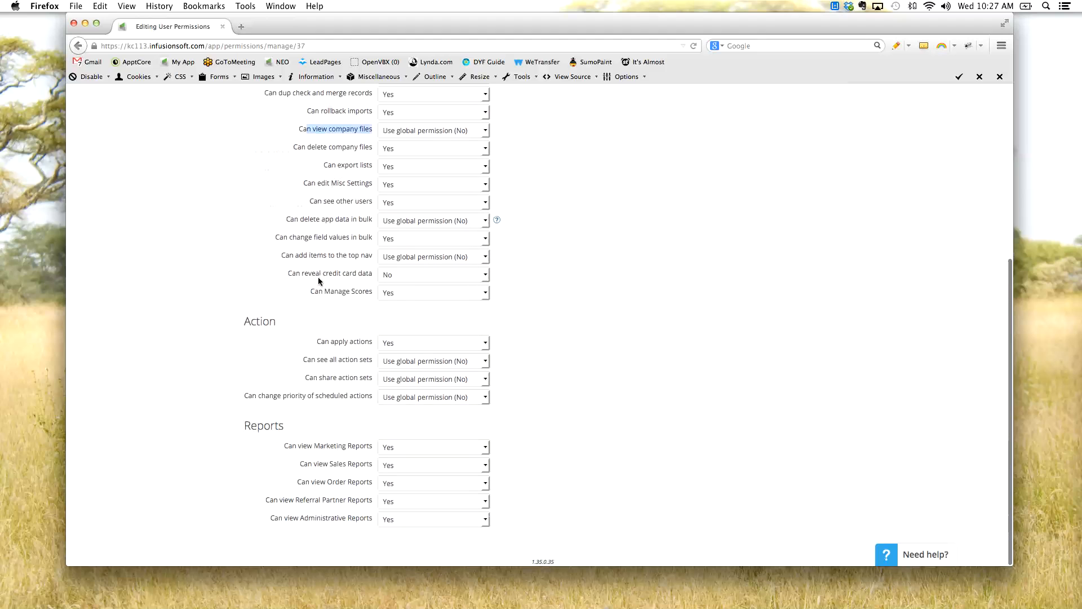
left_click_drag(312, 274, 381, 274)
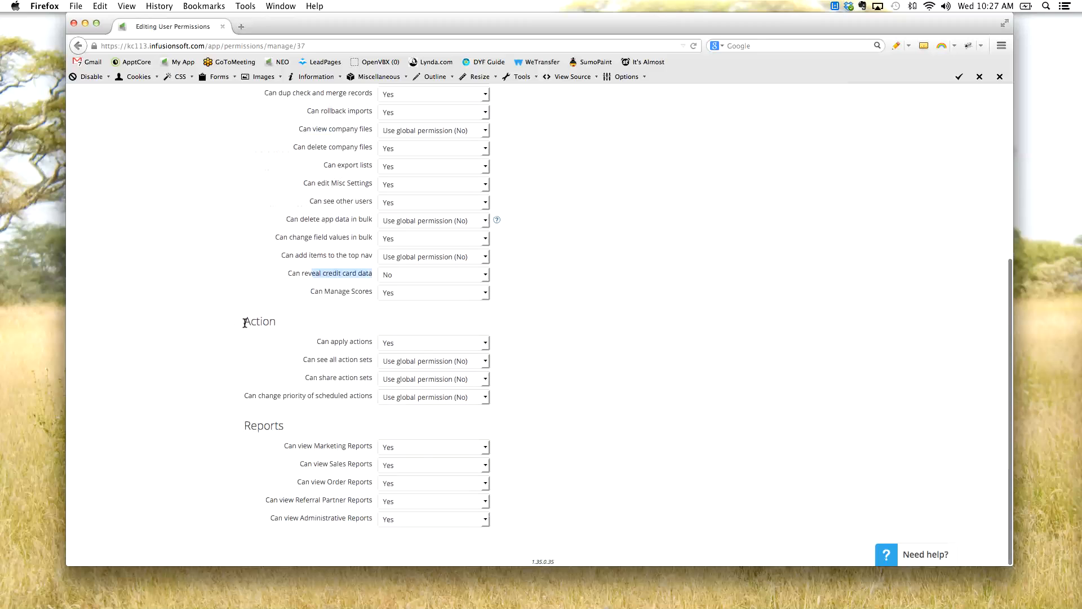
left_click_drag(301, 238, 349, 239)
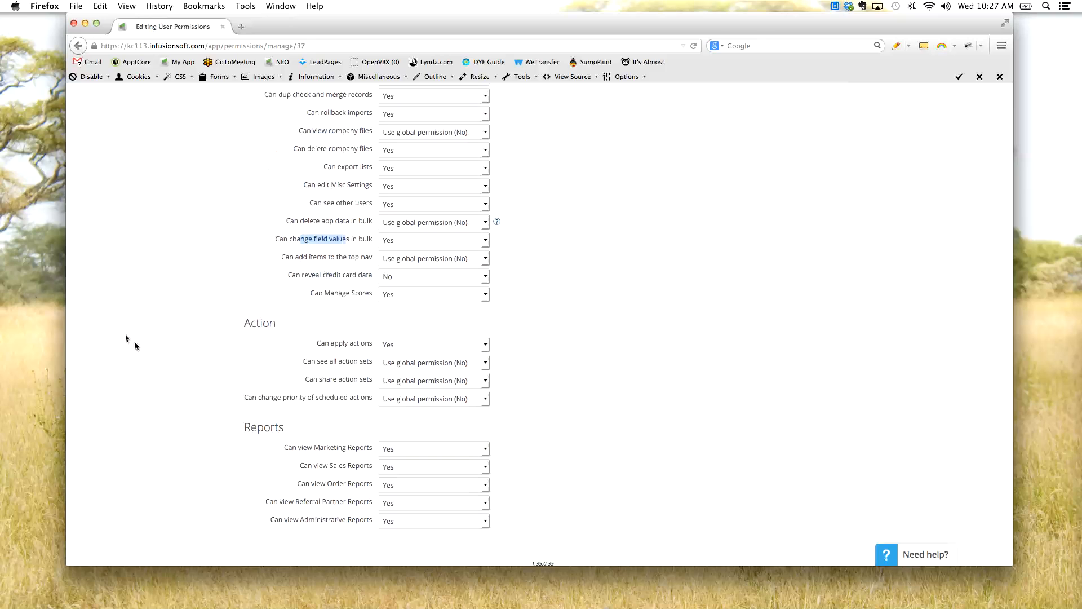
- Examine the Action permissions, focusing on Can apply actions and the settings for action sets and scheduled actions
left_click_drag(319, 347, 365, 401)
scroll(365, 401, "up", 1)
scroll(364, 451, "down", 1)
scroll(356, 467, "up", 1)
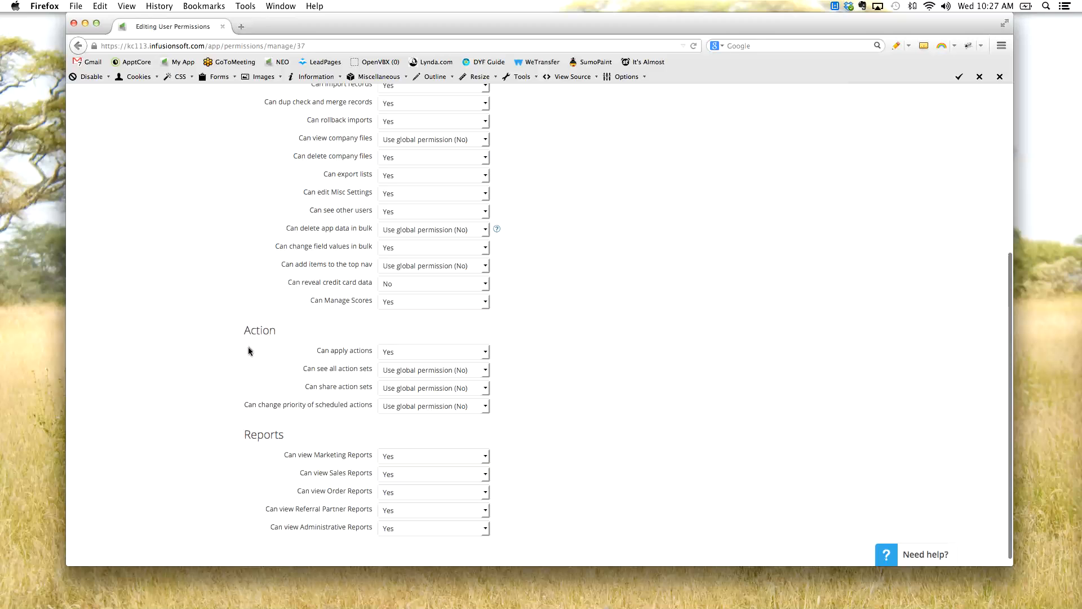
left_click_drag(332, 351, 360, 353)
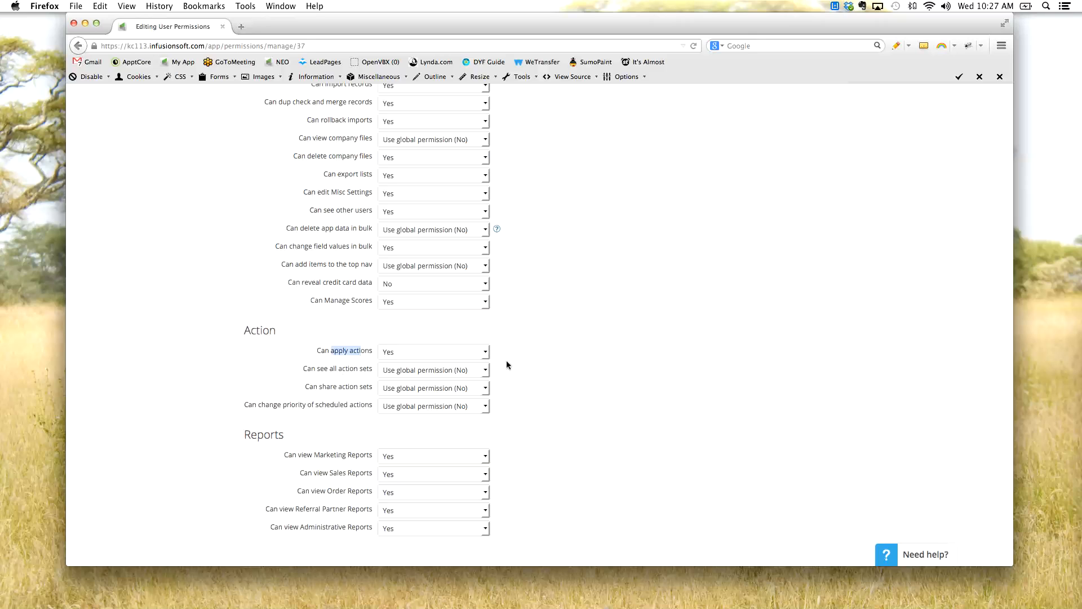
left_click(561, 368)
left_click_drag(314, 351, 365, 351)
- Review the Reports permissions, including access to Marketing and Sales Reports
double_click(244, 437)
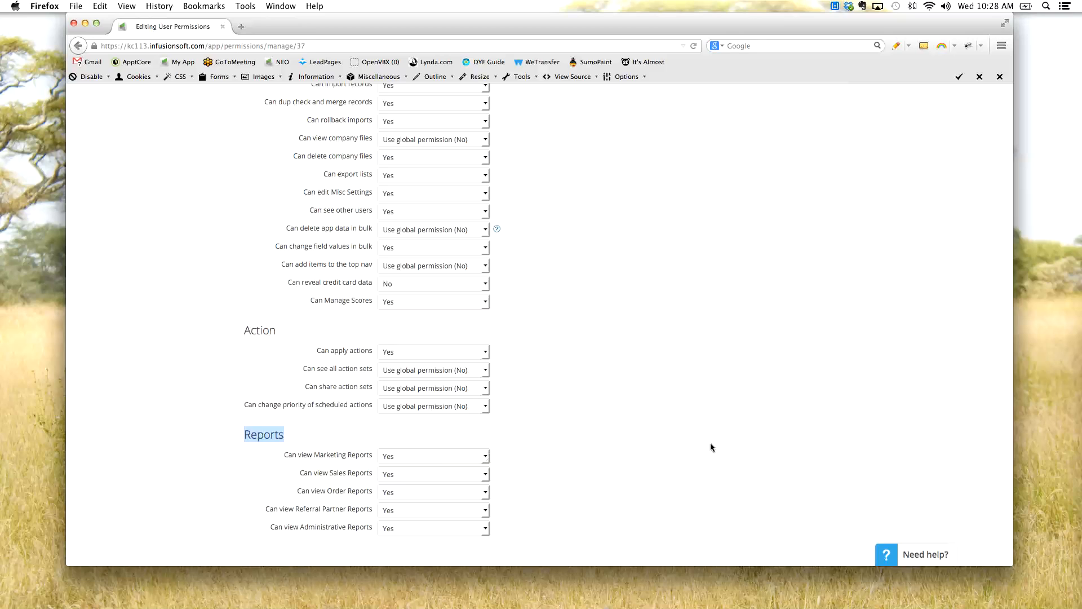
left_click(339, 464)
left_click_drag(338, 459, 374, 470)
left_click(567, 453)
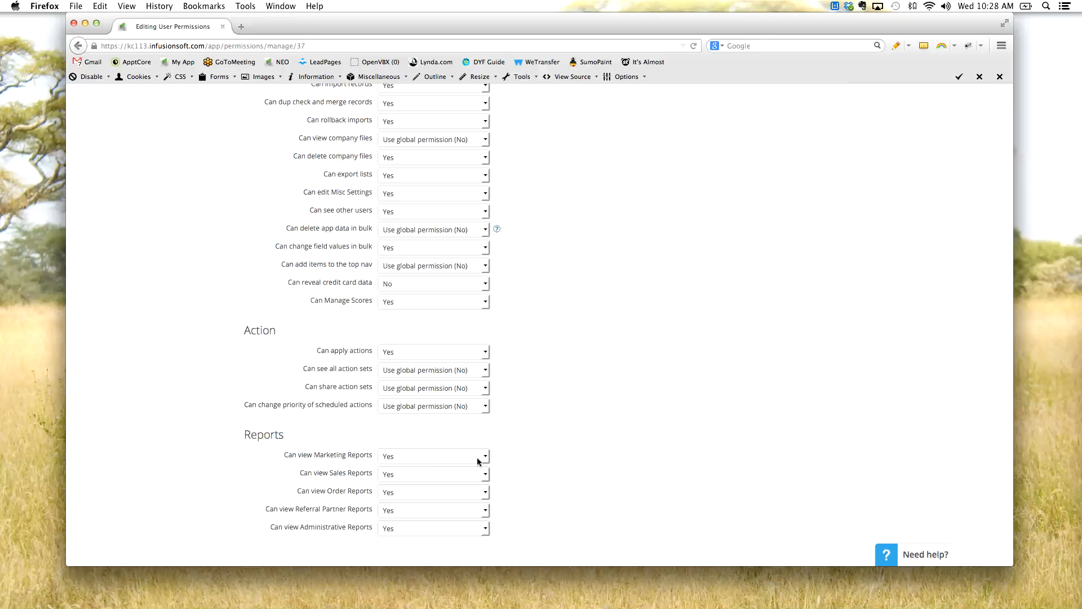
scroll(614, 434, "up", 5)
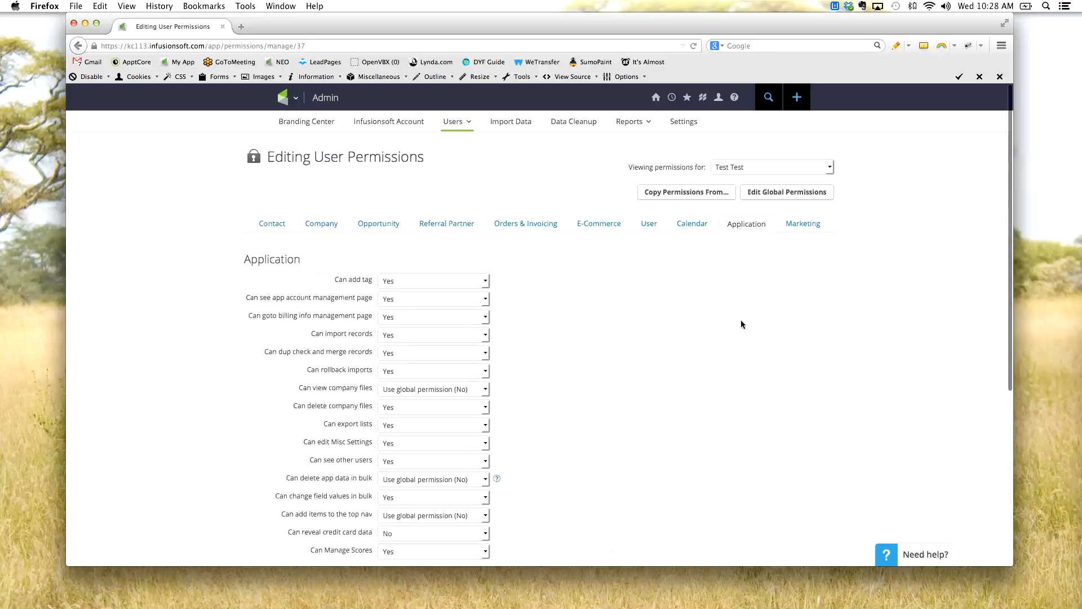
- Show the Marketing permissions for the test user and examine the Campaign (Legacy) settings
left_click(792, 225)
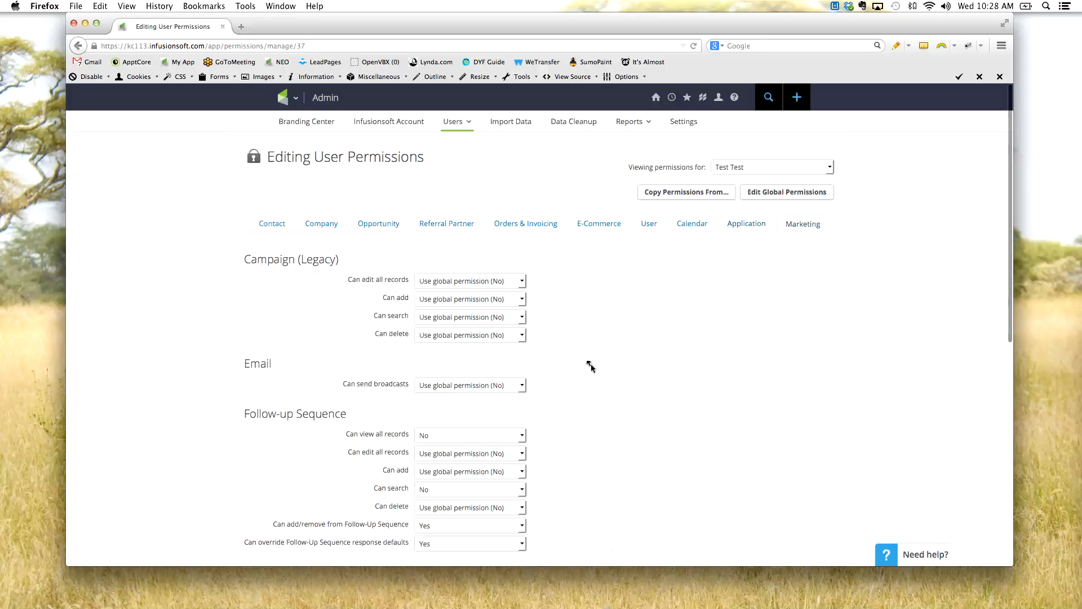
scroll(592, 384, "down", 1)
scroll(561, 359, "down", 5)
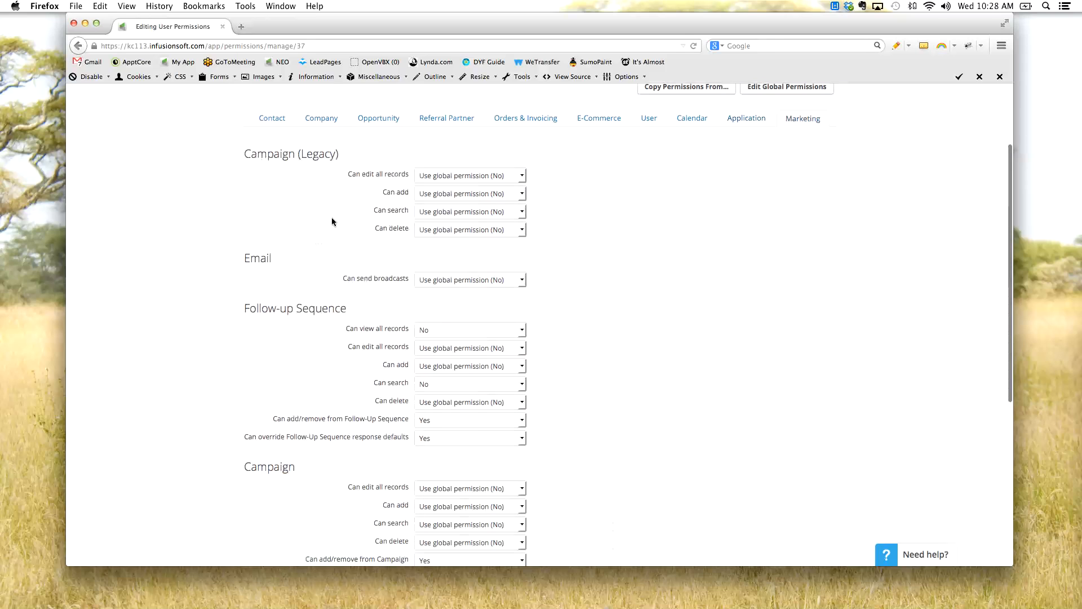
left_click_drag(243, 157, 345, 160)
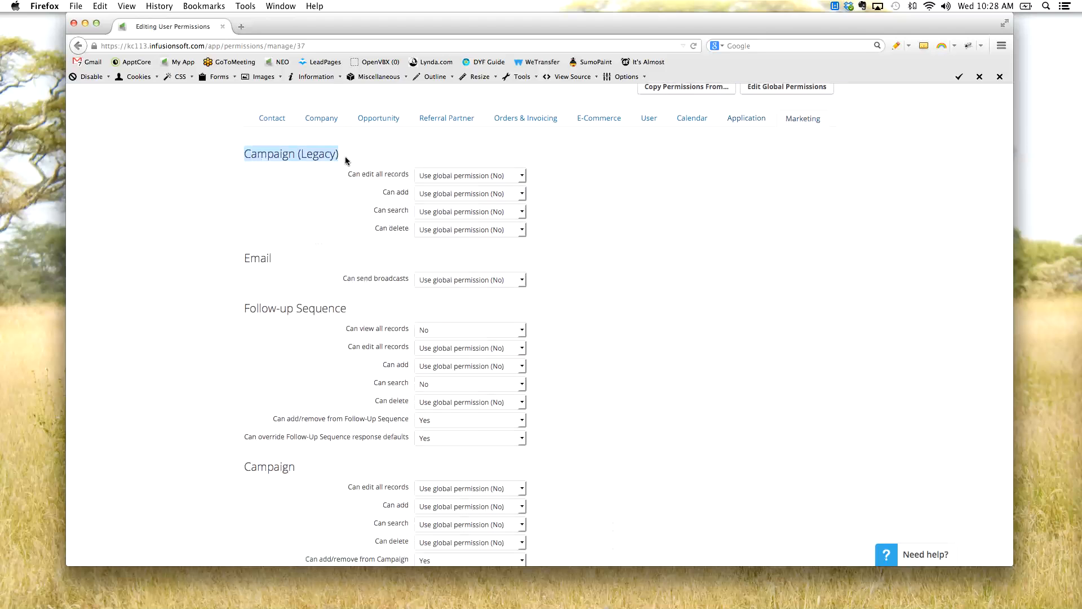
- Look over the Marketing entries in the main navigation, including Legacy, to relate them to the Campaign (Legacy) permissions
scroll(302, 191, "up", 4)
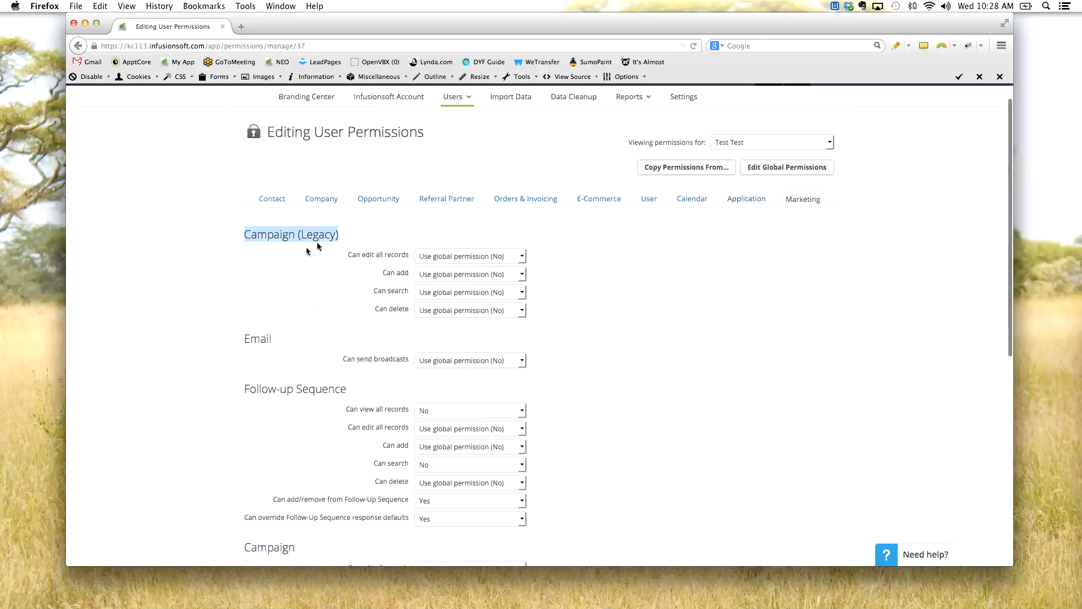
scroll(317, 246, "up", 2)
mouse_move(287, 103)
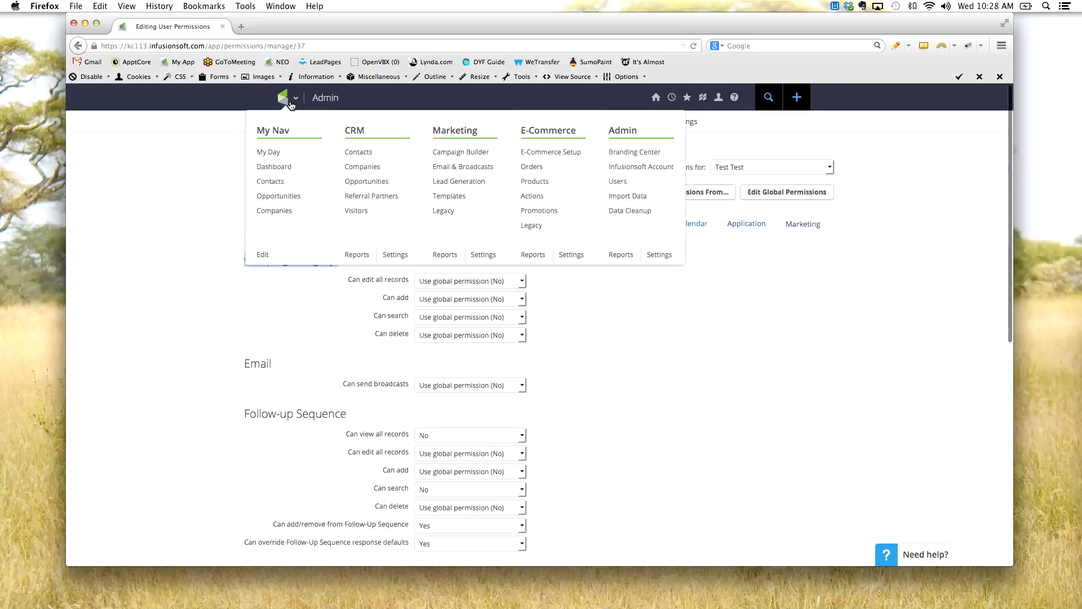
scroll(459, 216, "down", 1)
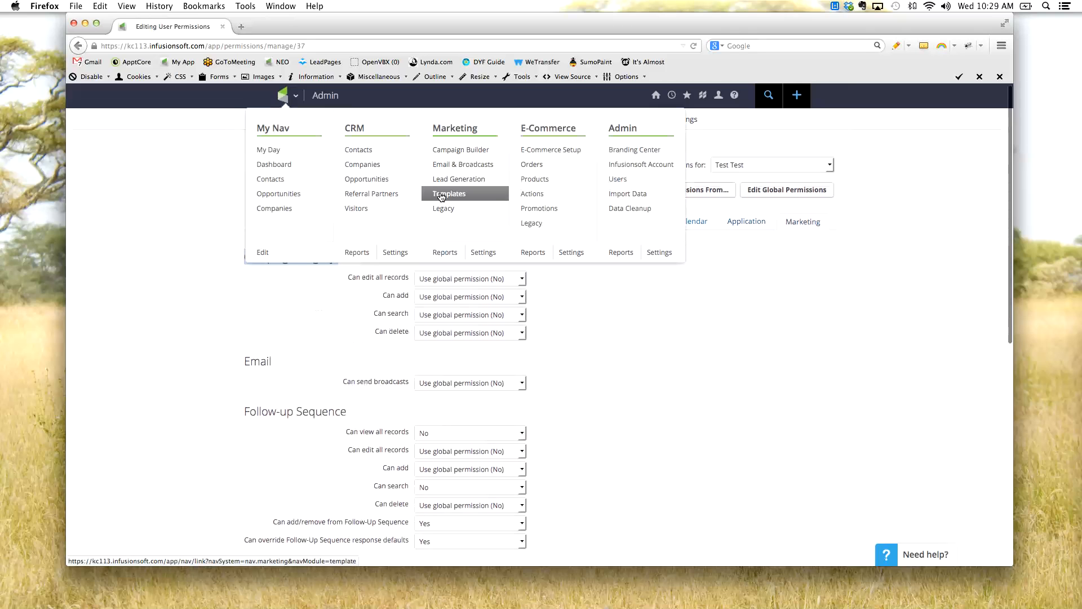
scroll(243, 313, "down", 1)
left_click(242, 313)
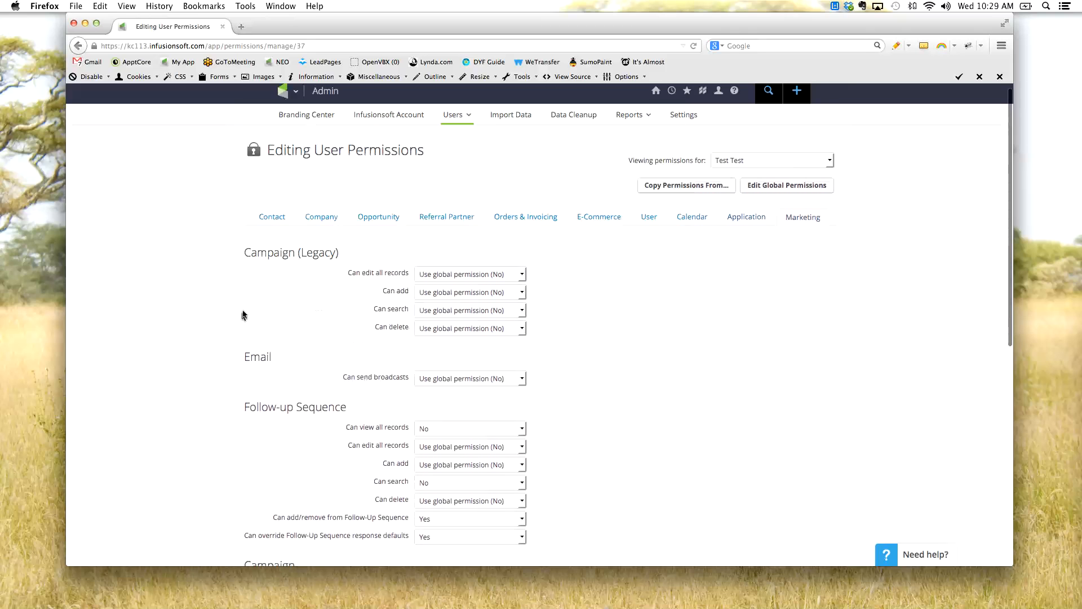
- Examine the Email Can send broadcasts permission and the whole group of Follow-up Sequence permissions
scroll(284, 341, "down", 5)
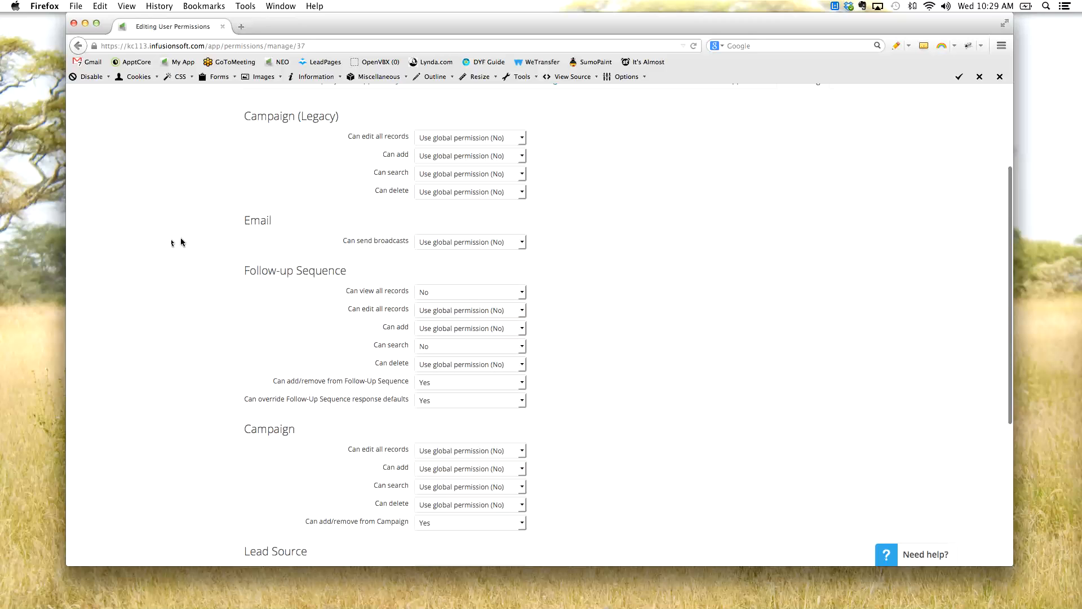
left_click_drag(233, 221, 272, 224)
left_click_drag(364, 242, 393, 243)
left_click_drag(245, 266, 406, 401)
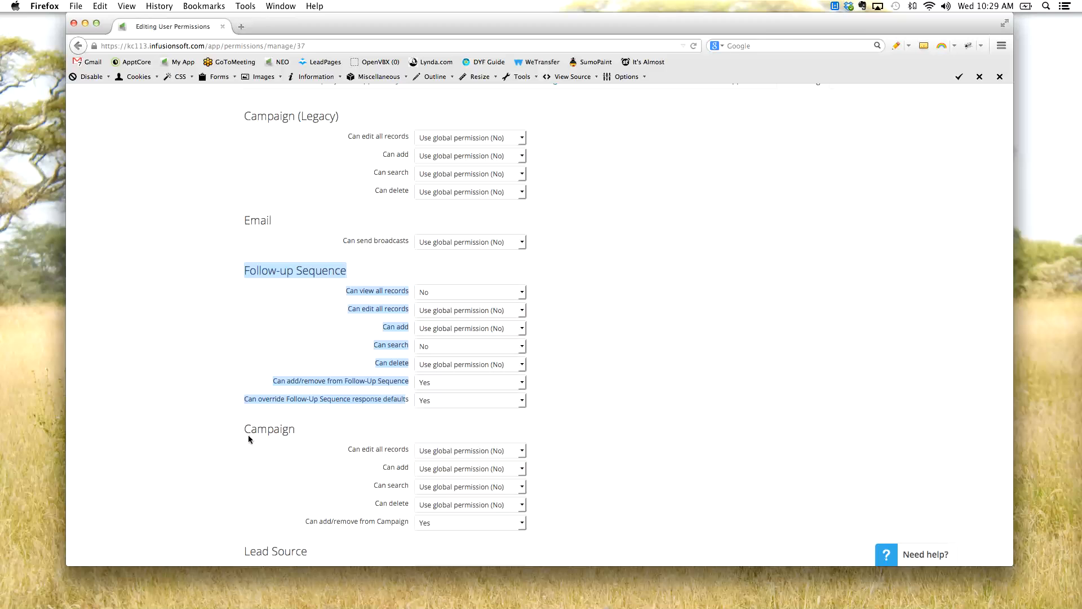
left_click(172, 342)
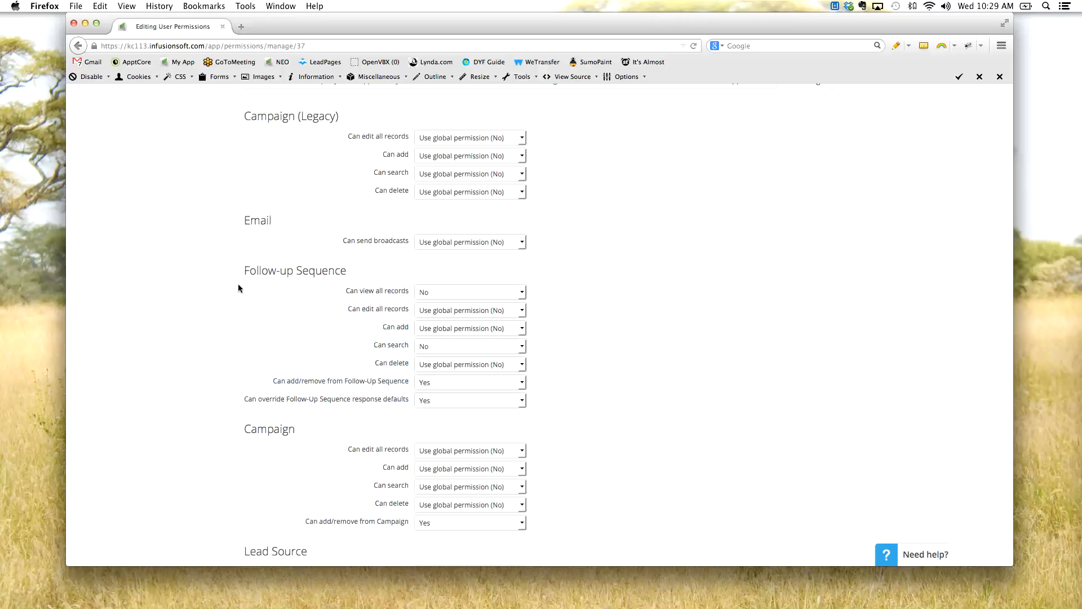
left_click_drag(251, 272, 316, 271)
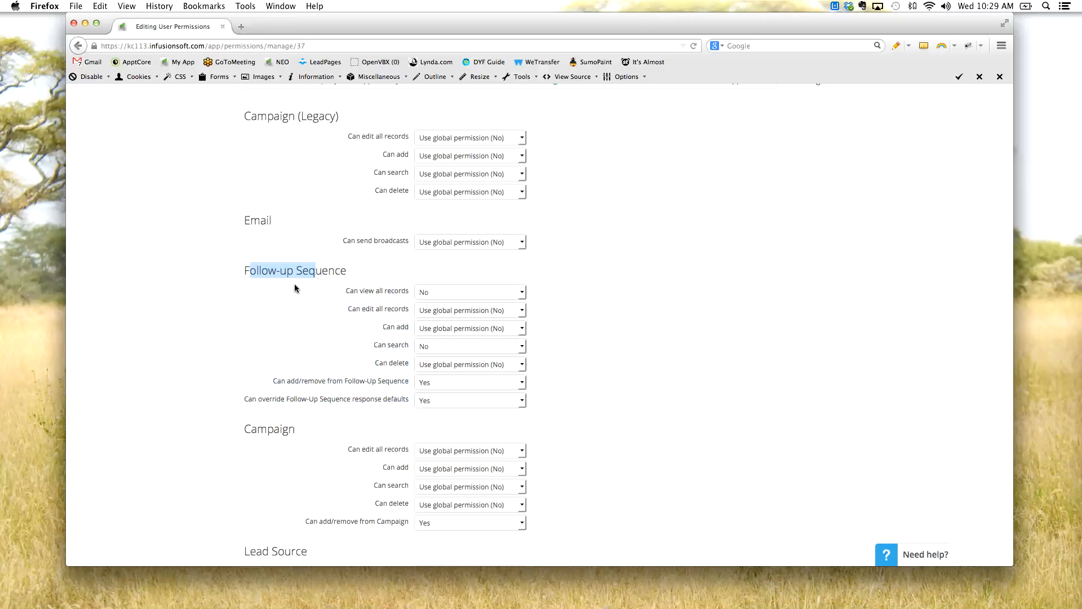
left_click(221, 286)
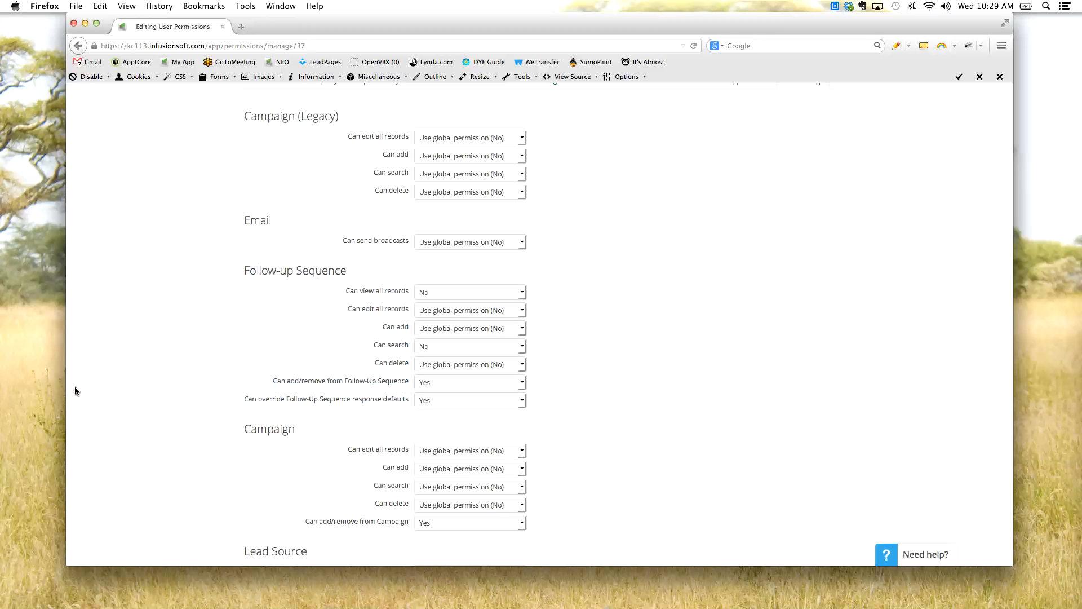
- Review the Campaign, Lead Source and Web Form permissions in the Marketing category
scroll(160, 404, "down", 5)
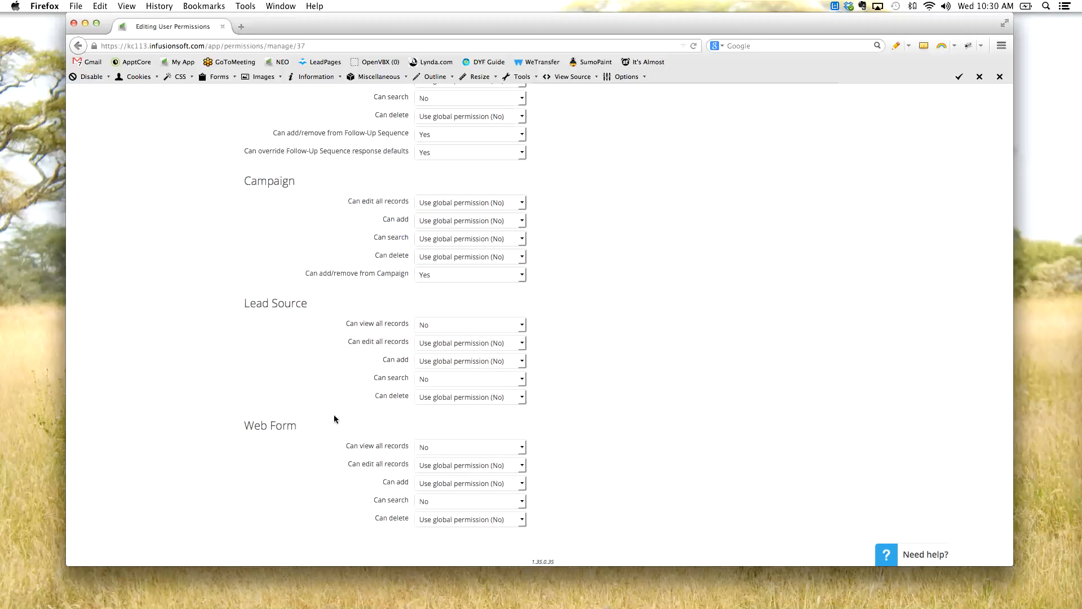
scroll(654, 367, "up", 5)
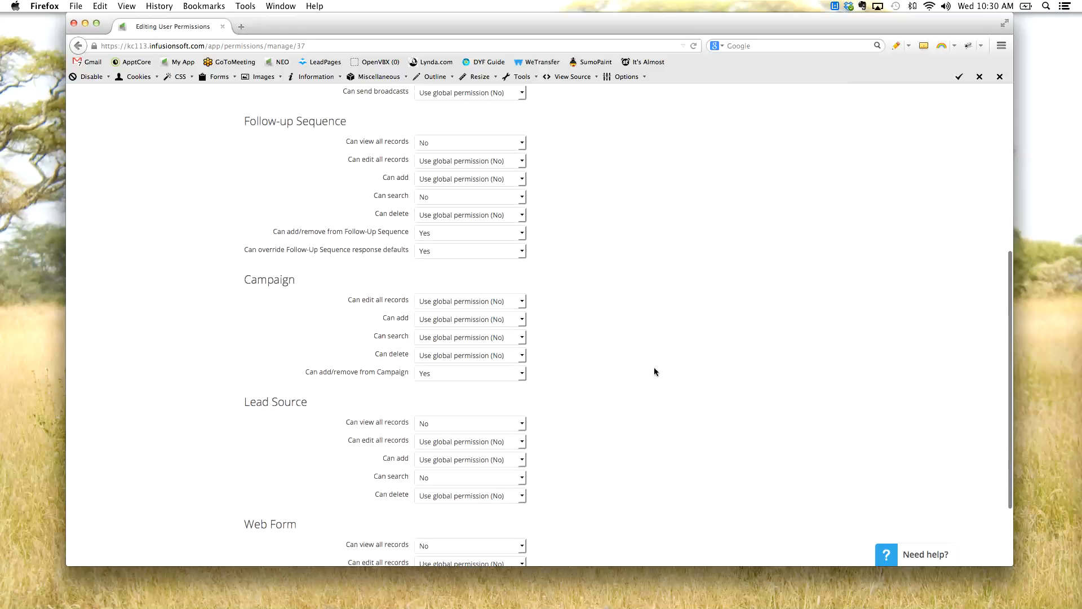
scroll(671, 337, "up", 3)
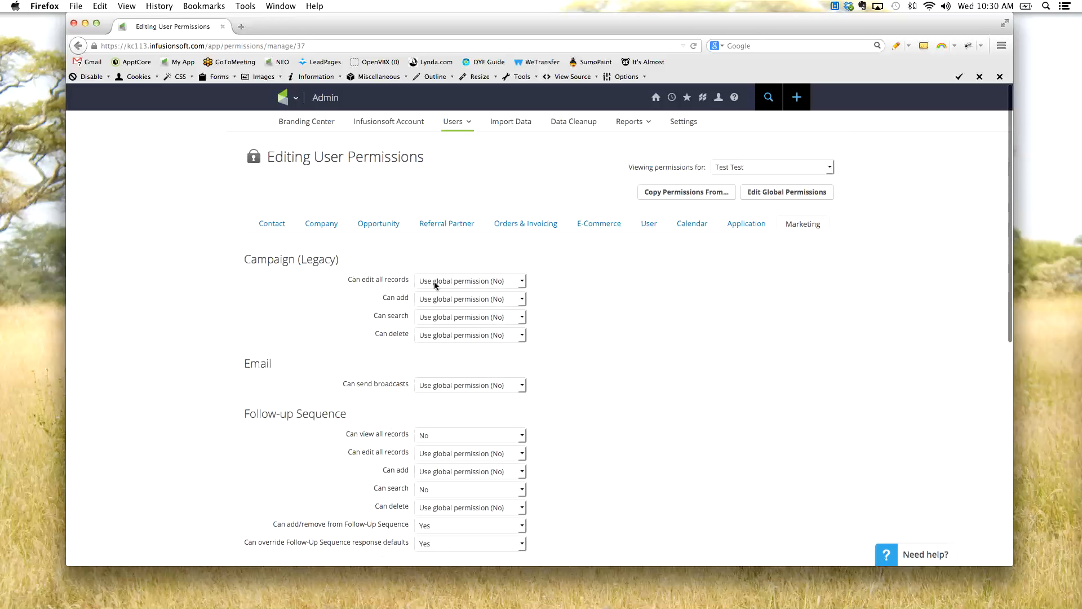
scroll(592, 282, "down", 1)
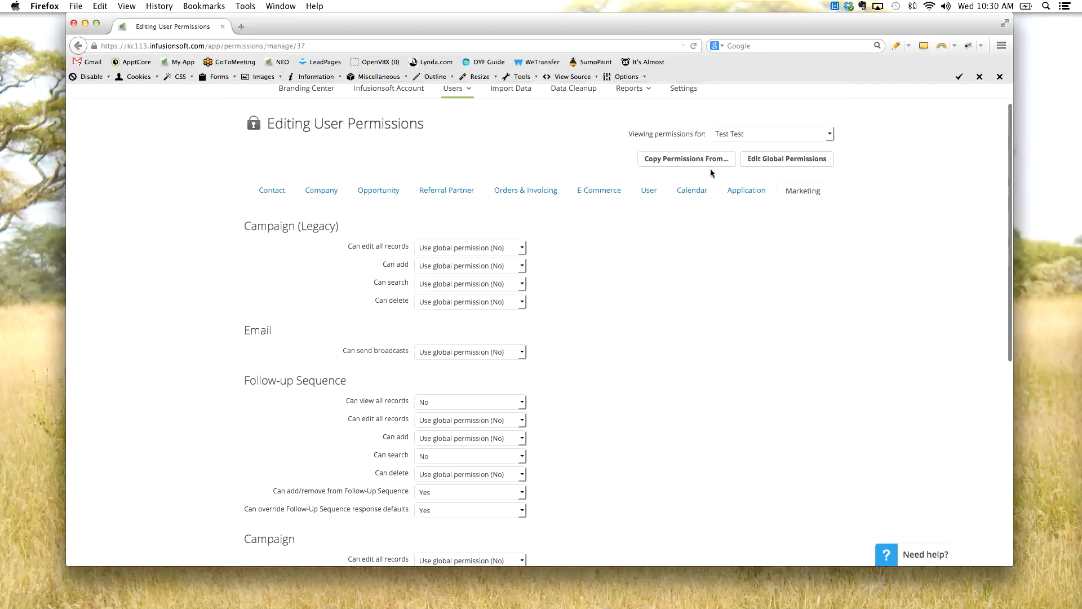
- Check which users' permissions can be viewed, inspect the Copy Permissions From dialog and close it without copying
left_click(736, 136)
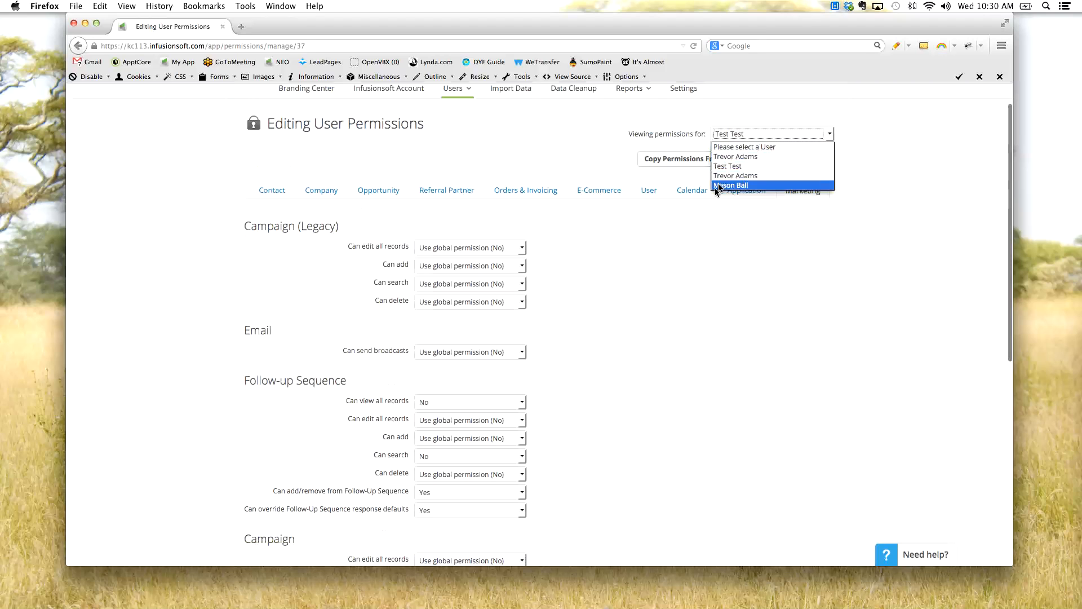
left_click(725, 156)
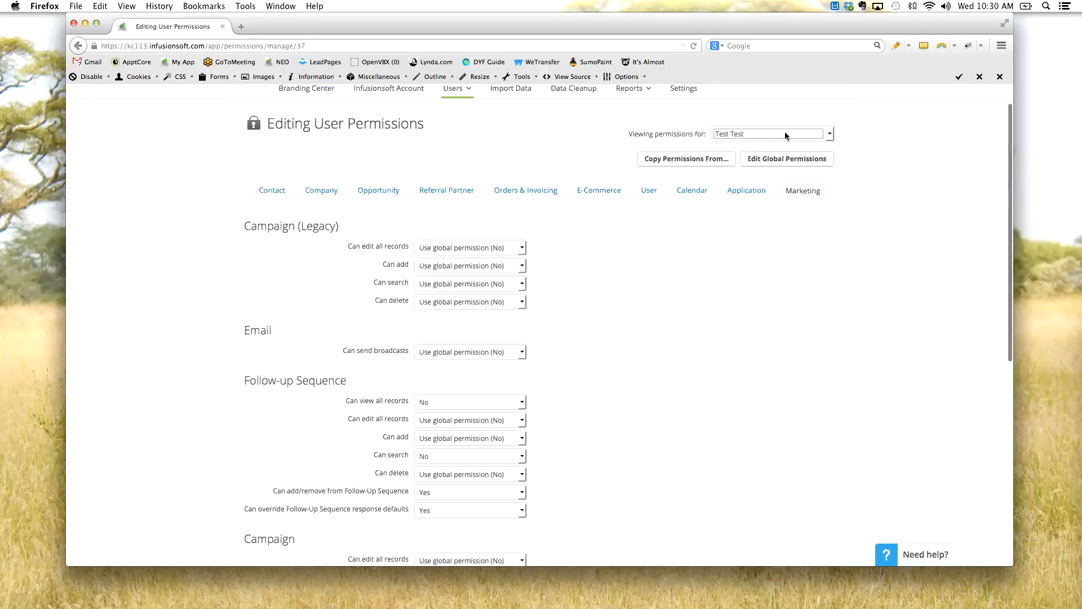
left_click(712, 160)
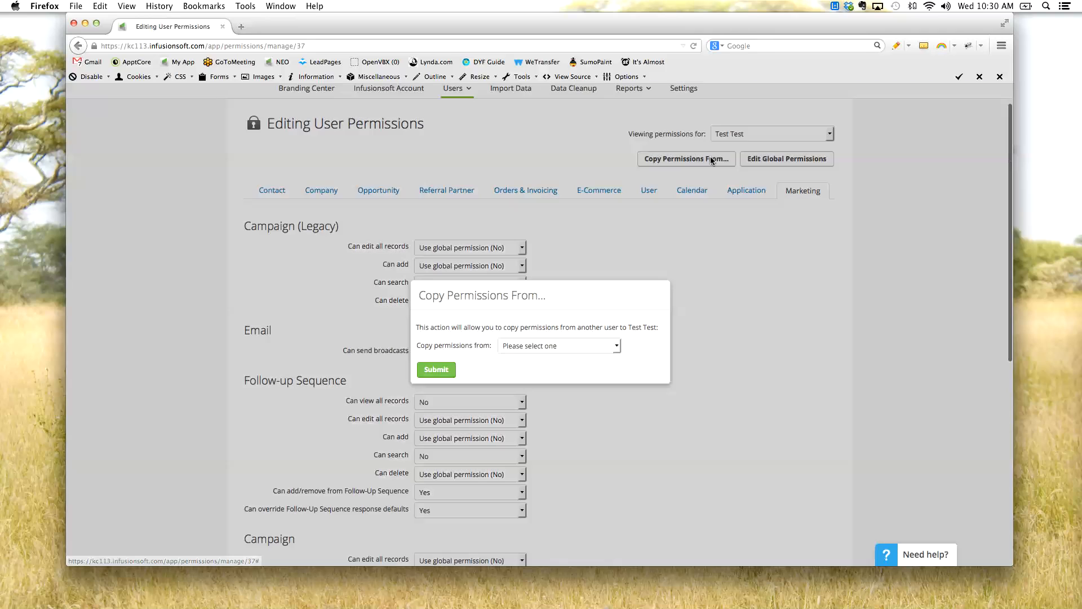
left_click(522, 346)
left_click(508, 349)
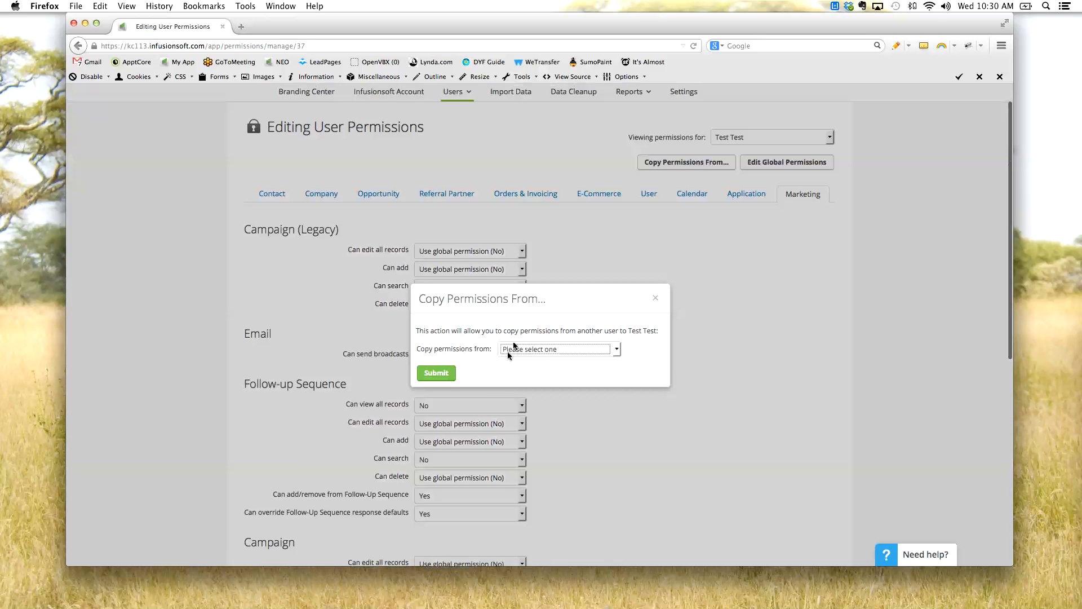
left_click(655, 298)
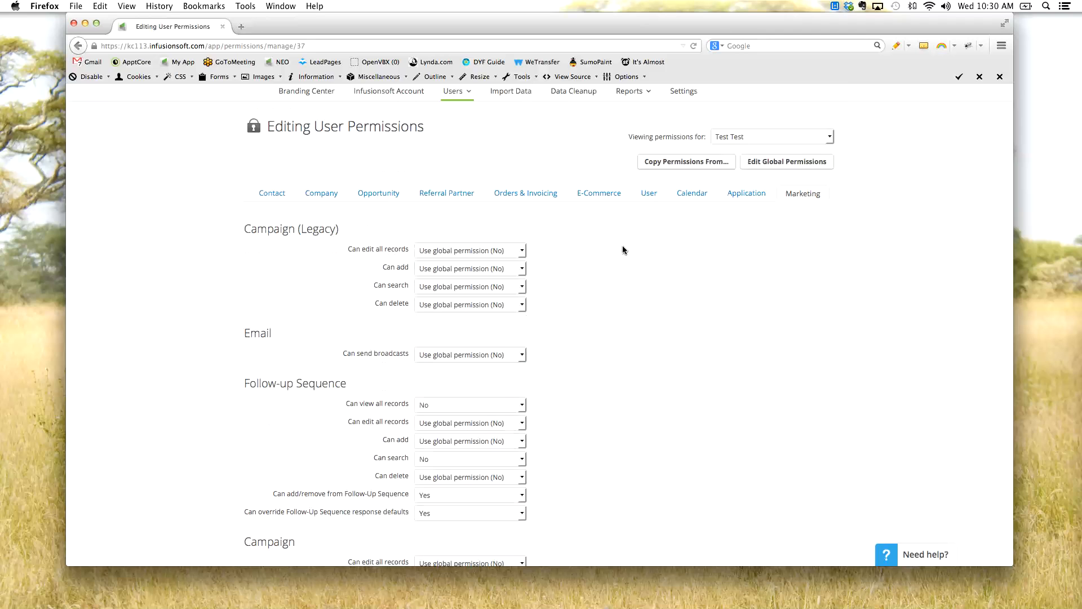
- Go to the list of all users and open the test user's account record
scroll(619, 242, "up", 1)
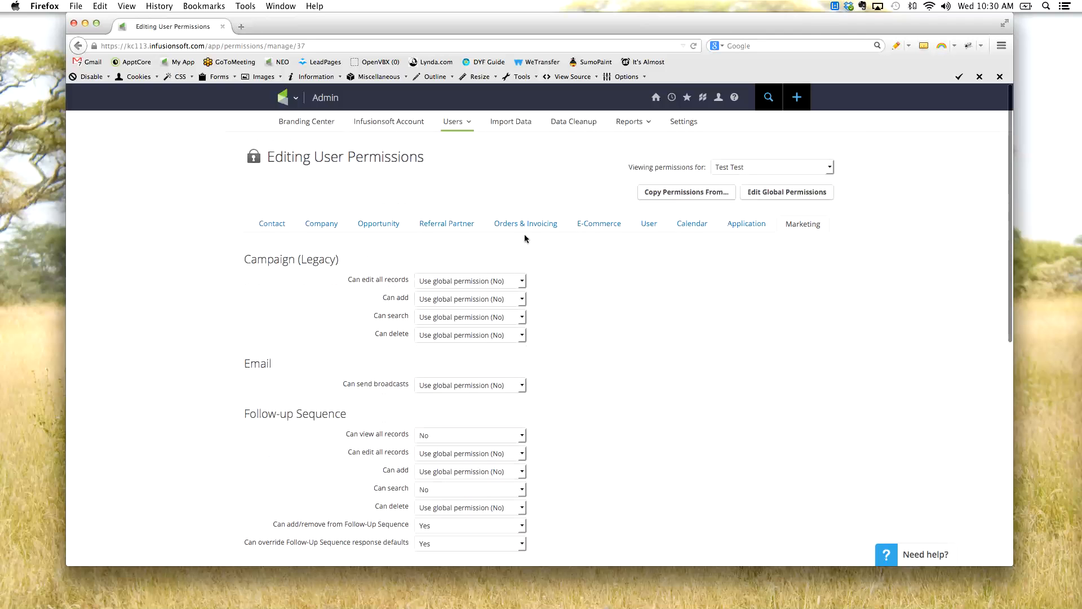
mouse_move(457, 122)
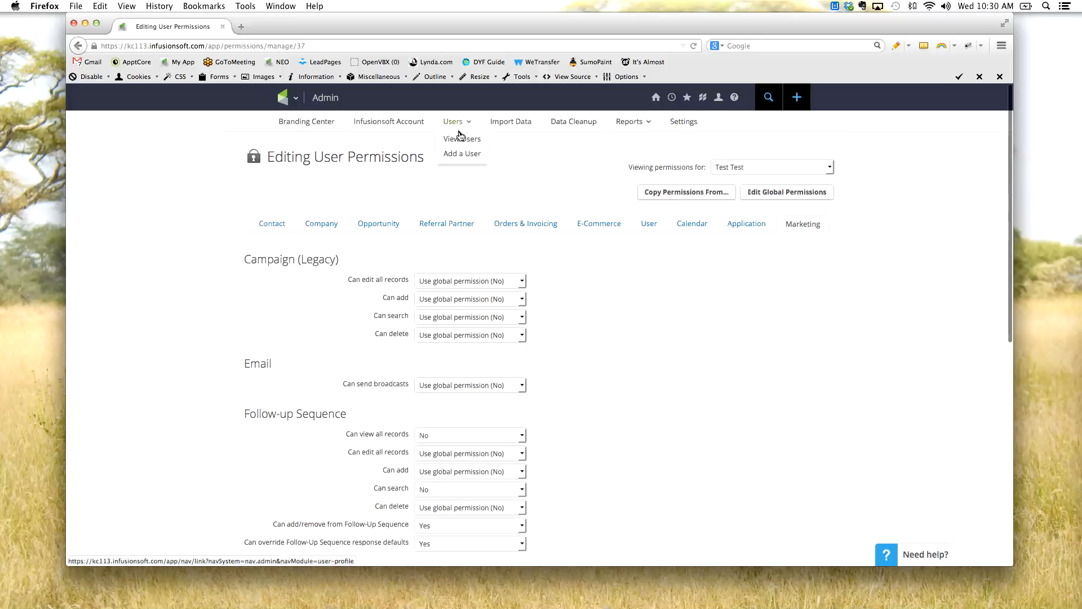
left_click(457, 139)
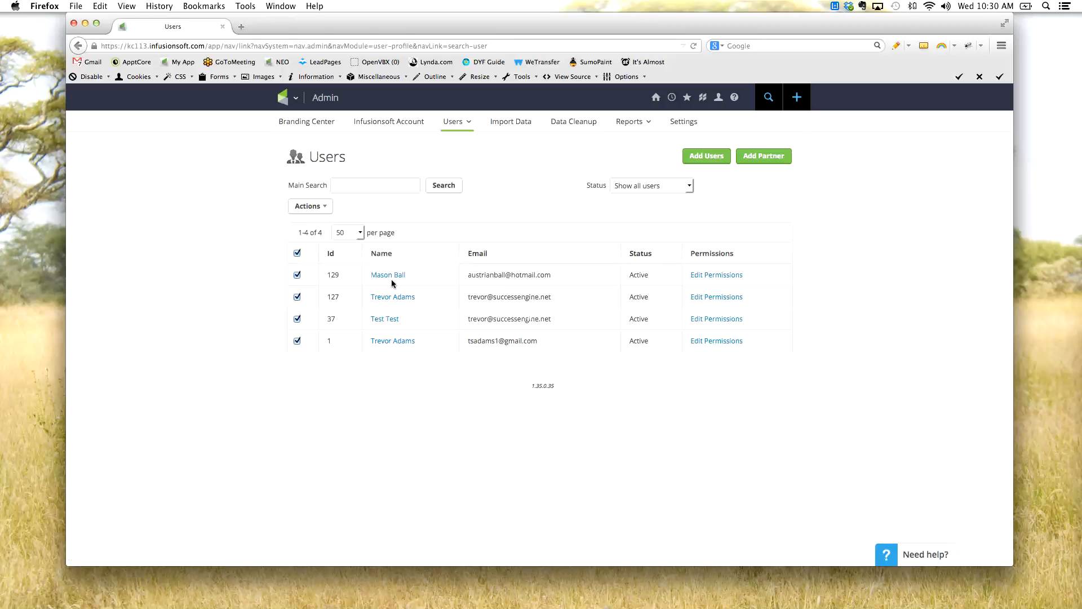
left_click(373, 320)
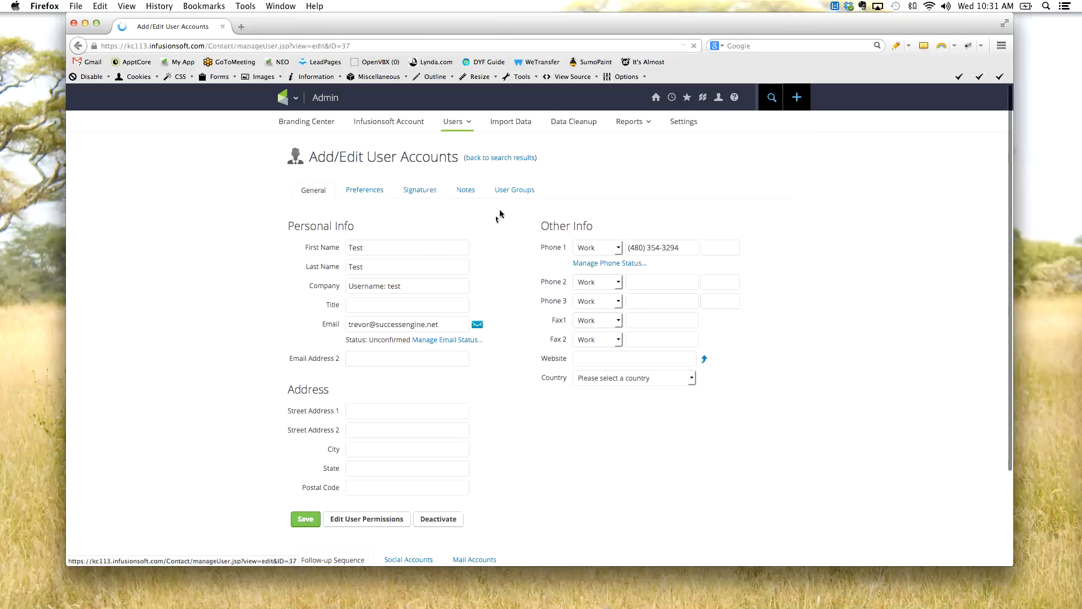
- Review the test user's General account details and the account sections beneath them
scroll(493, 241, "down", 3)
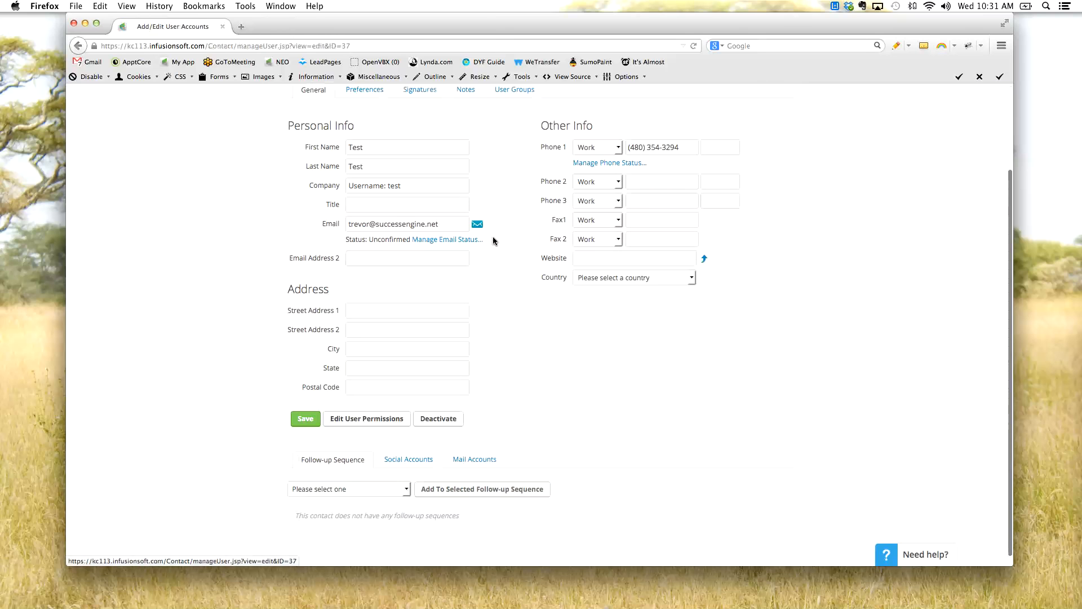
scroll(492, 241, "up", 1)
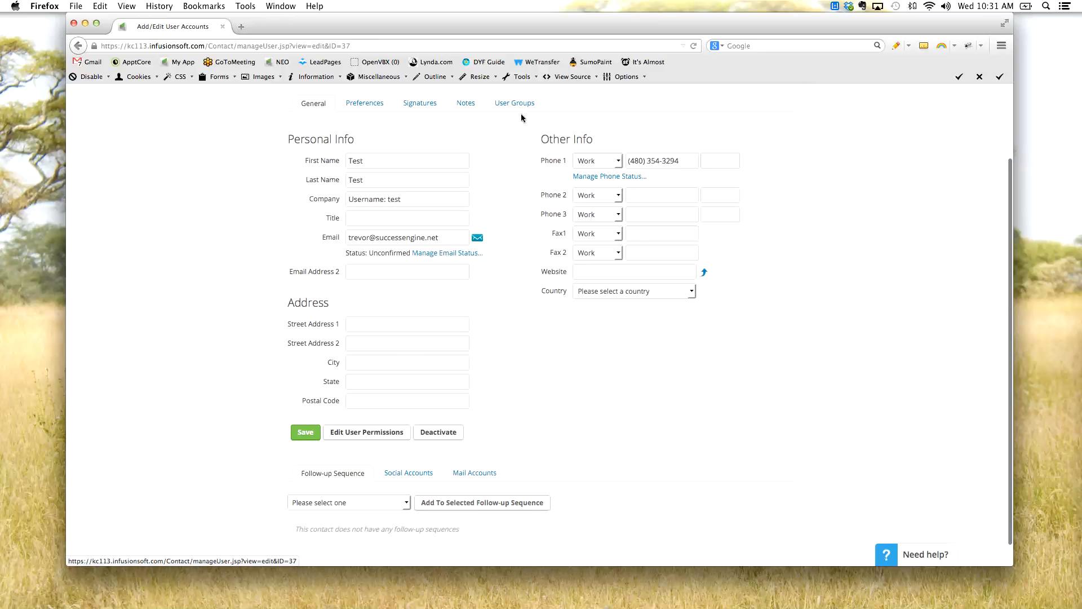
scroll(473, 476, "down", 1)
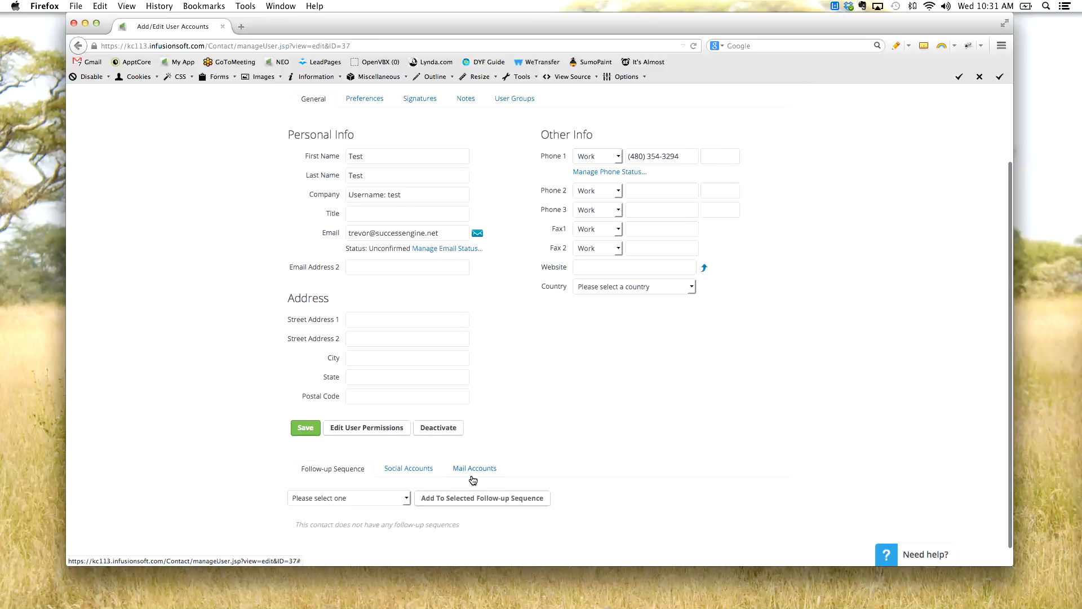
scroll(490, 465, "down", 1)
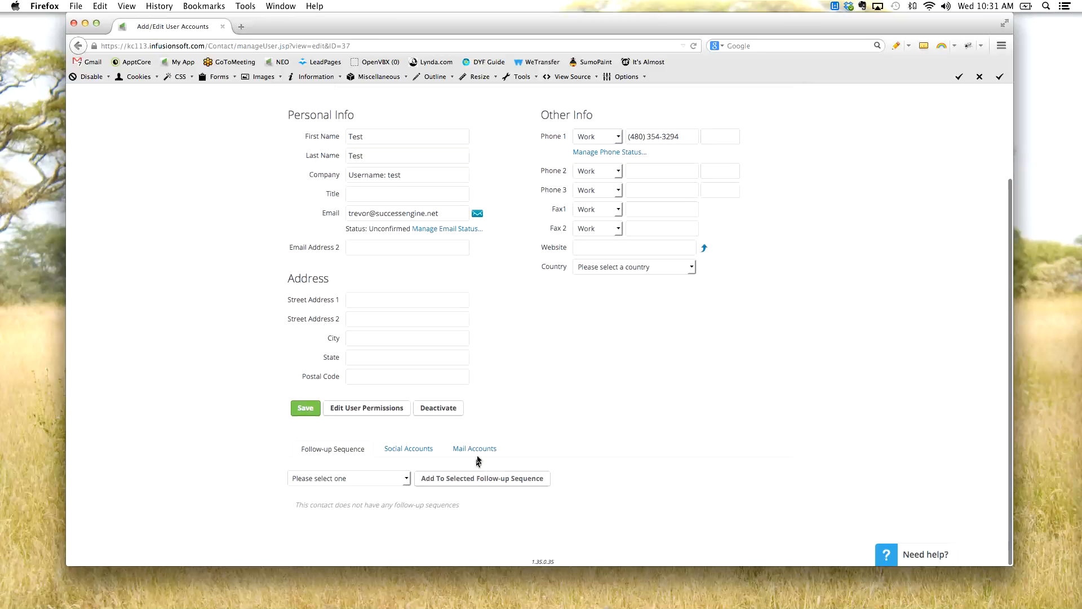
scroll(532, 435, "up", 3)
scroll(530, 438, "down", 3)
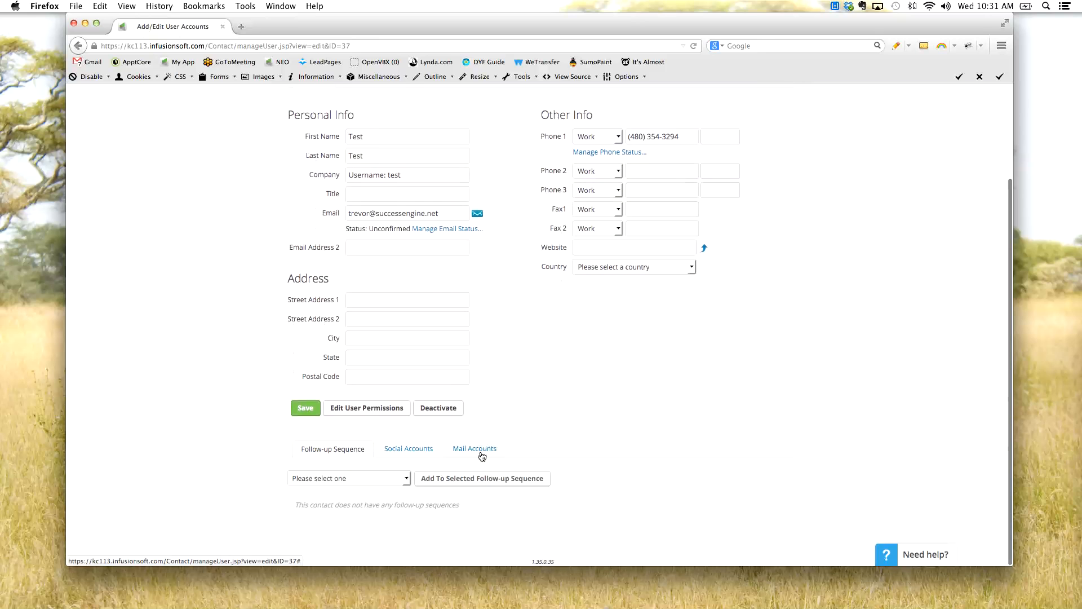
- Show the test user's Mail Accounts and look at the option to add a new POP account
left_click(489, 451)
scroll(491, 460, "down", 3)
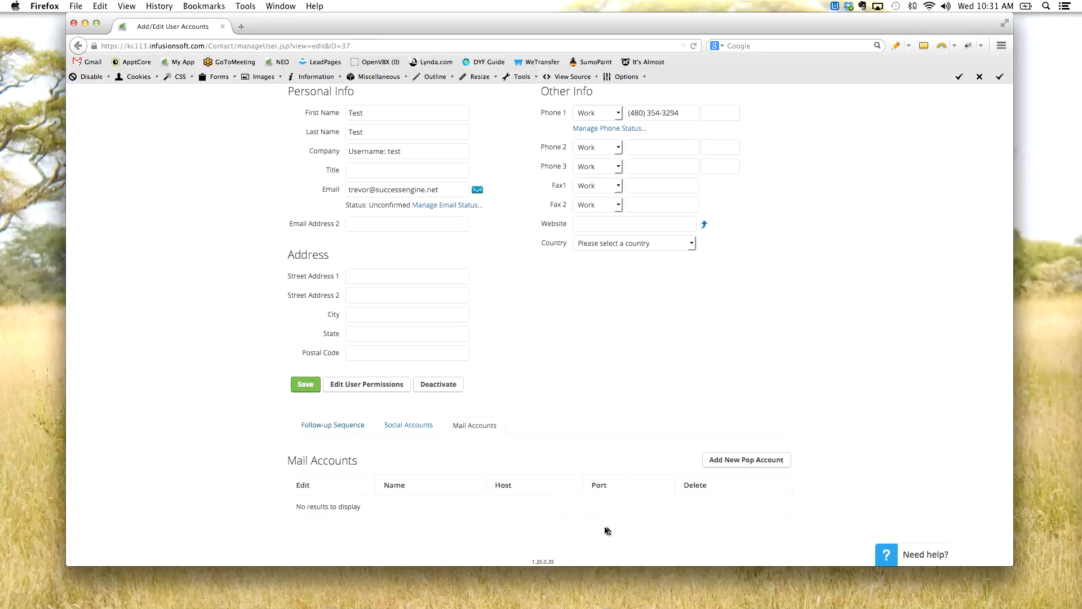
scroll(445, 456, "up", 1)
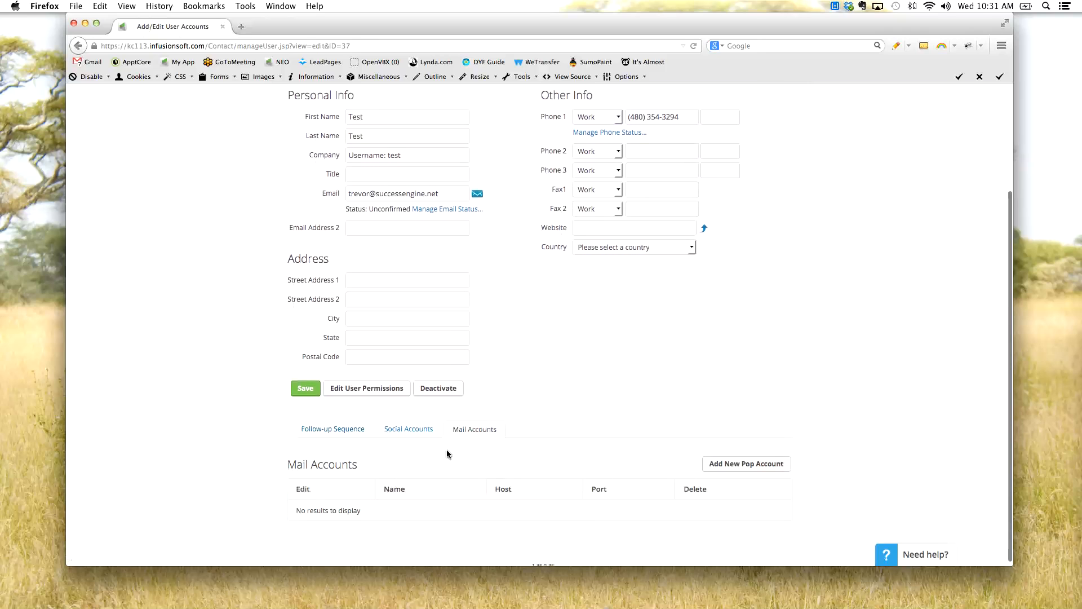
- Show the test user's Social Accounts and highlight the section heading
left_click(415, 433)
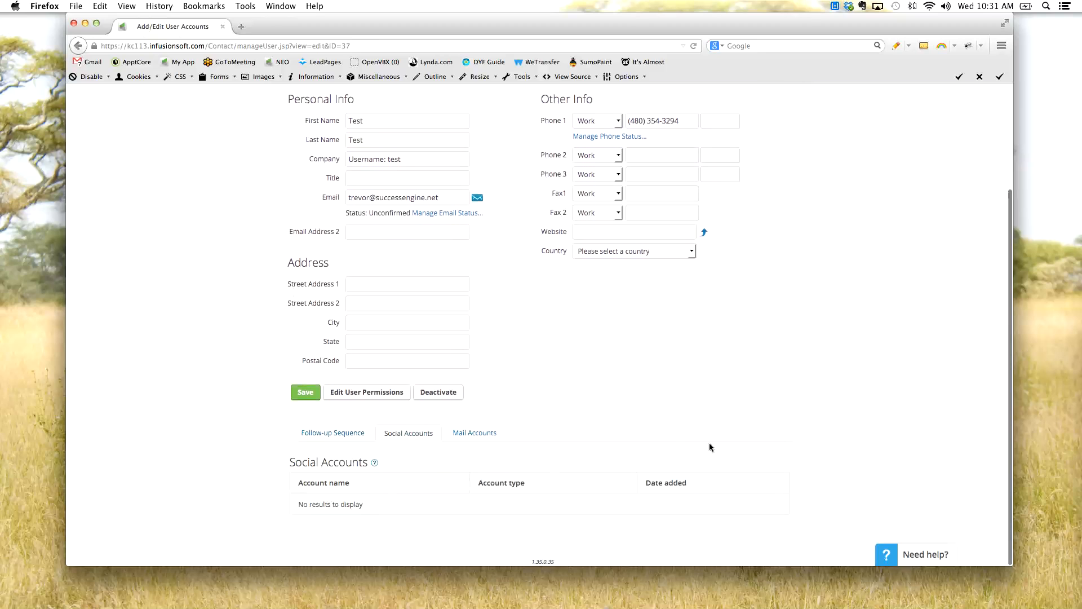
scroll(625, 406, "up", 1)
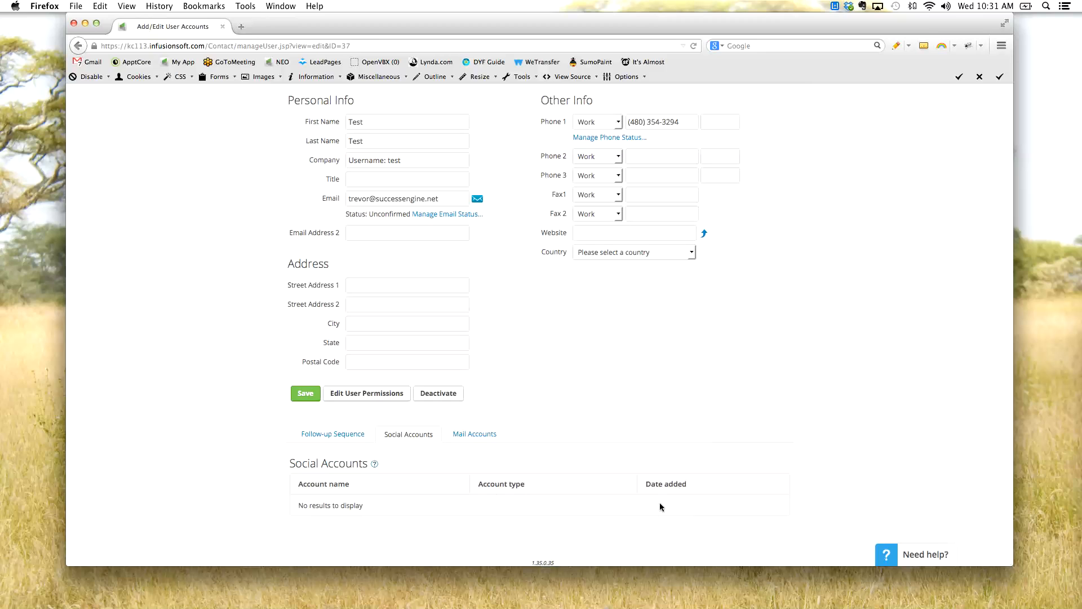
left_click_drag(290, 463, 389, 481)
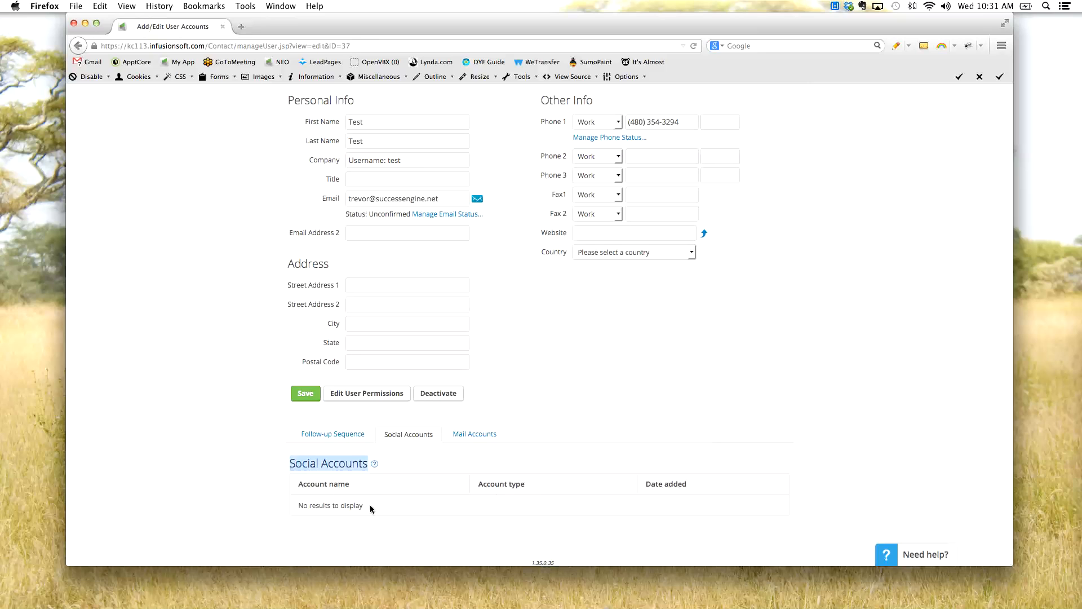
- Show the test user's Follow-up Sequence section and highlight the note beneath the sequence selector
left_click(546, 435)
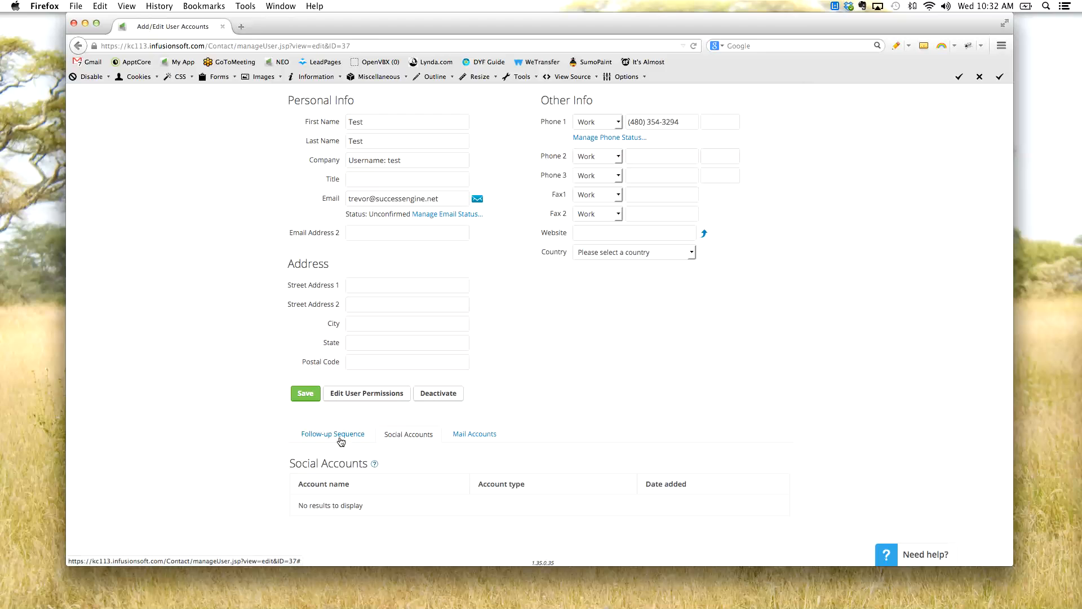
left_click(342, 436)
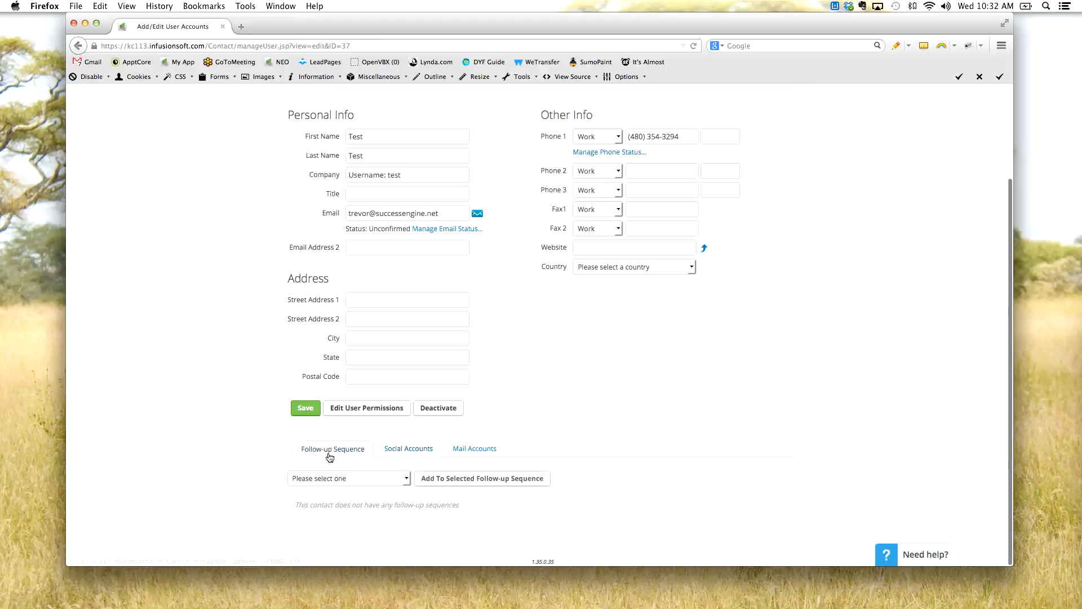
triple_click(485, 510)
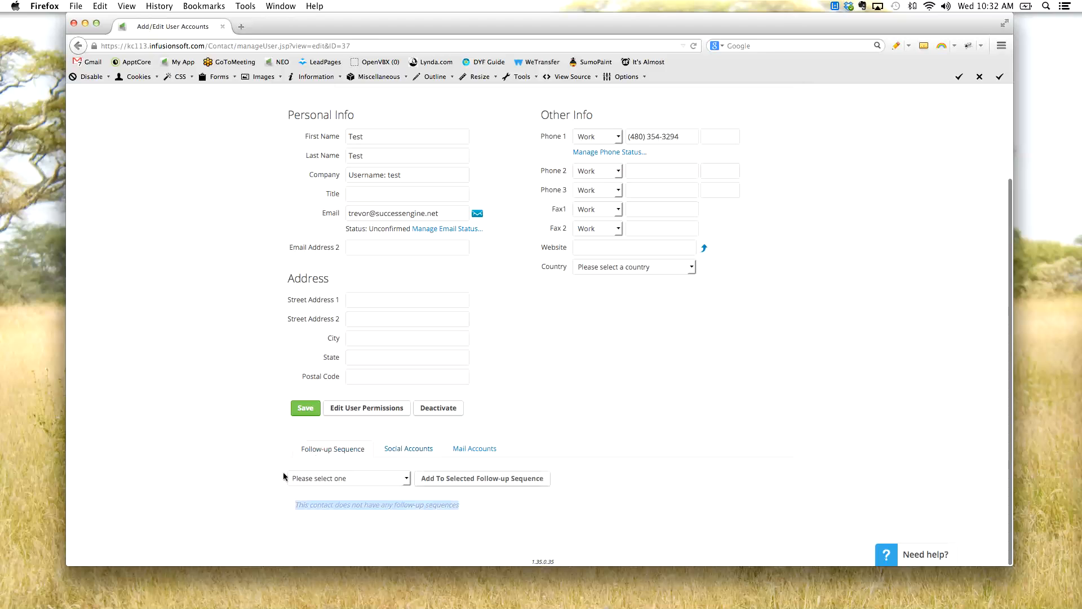
left_click(268, 477)
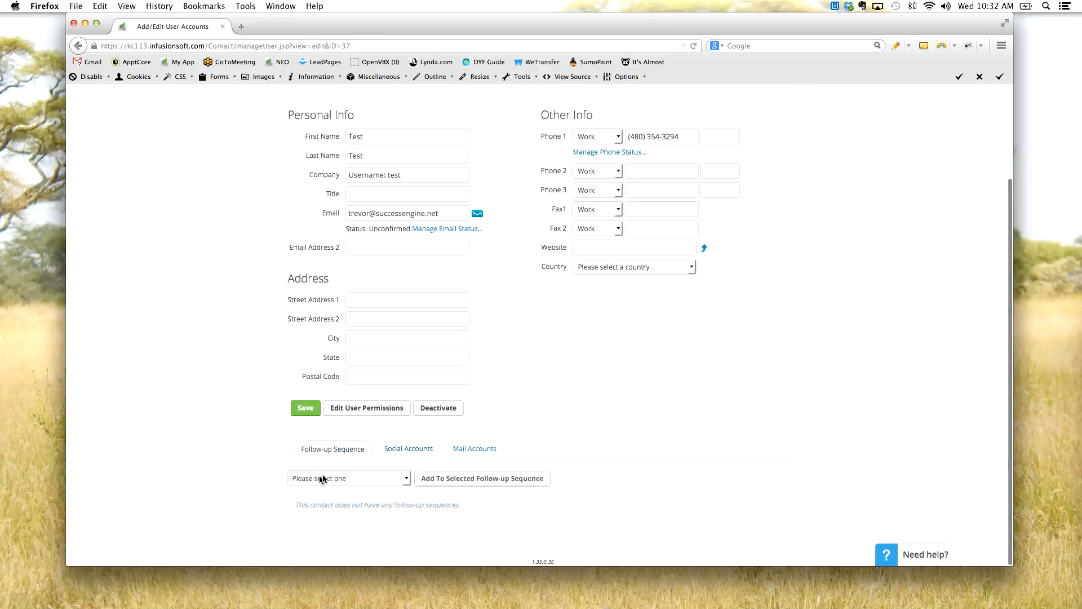
- Show the test user's Preferences and look over the Misc settings
scroll(555, 398, "up", 5)
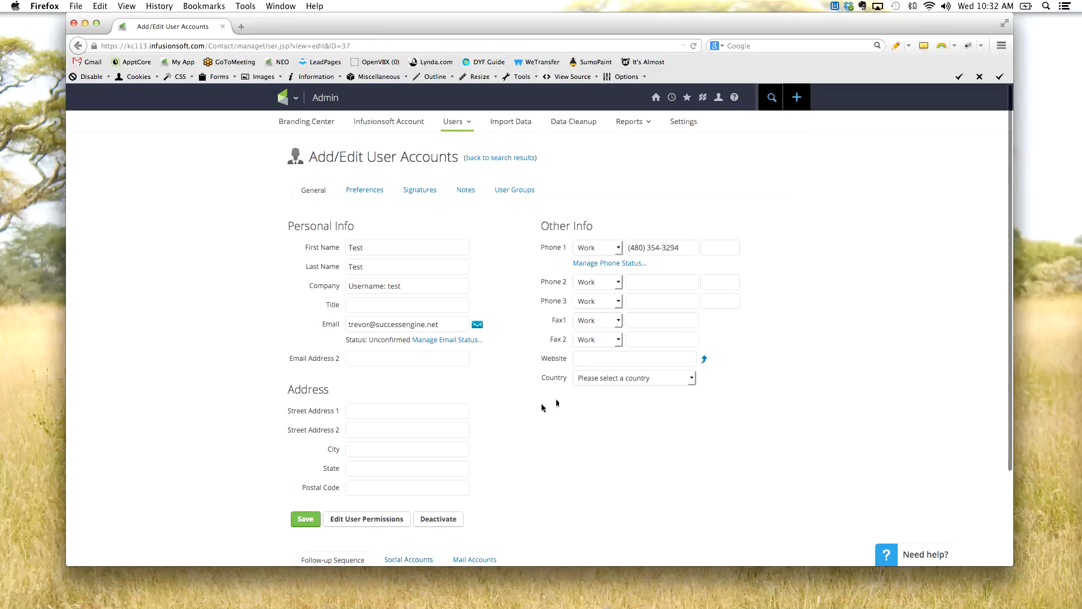
scroll(542, 290, "down", 1)
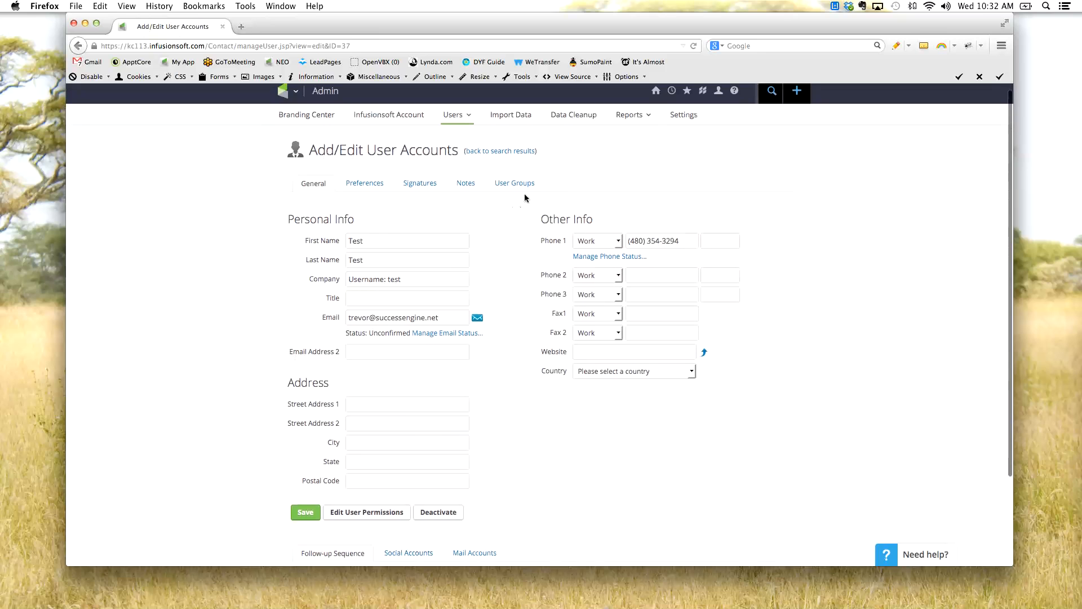
scroll(373, 179, "down", 1)
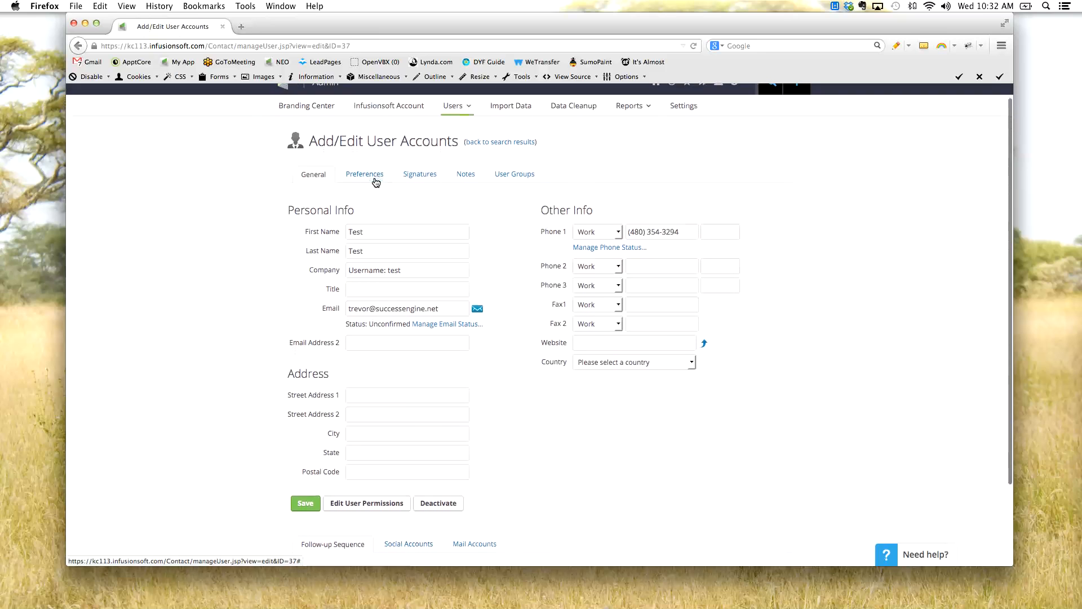
left_click(376, 181)
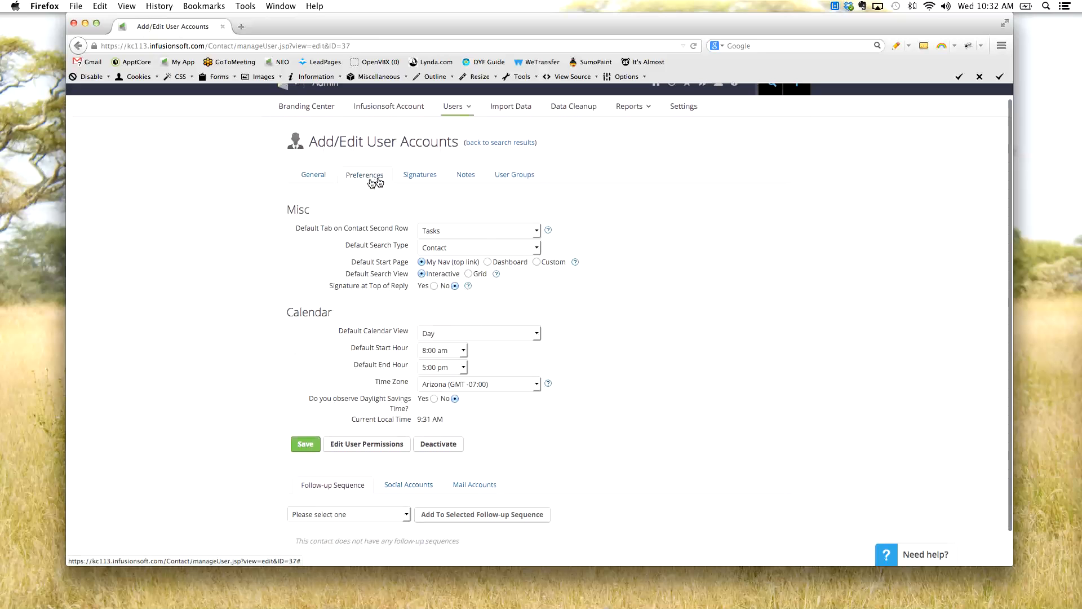
left_click_drag(278, 208, 247, 266)
left_click(247, 266)
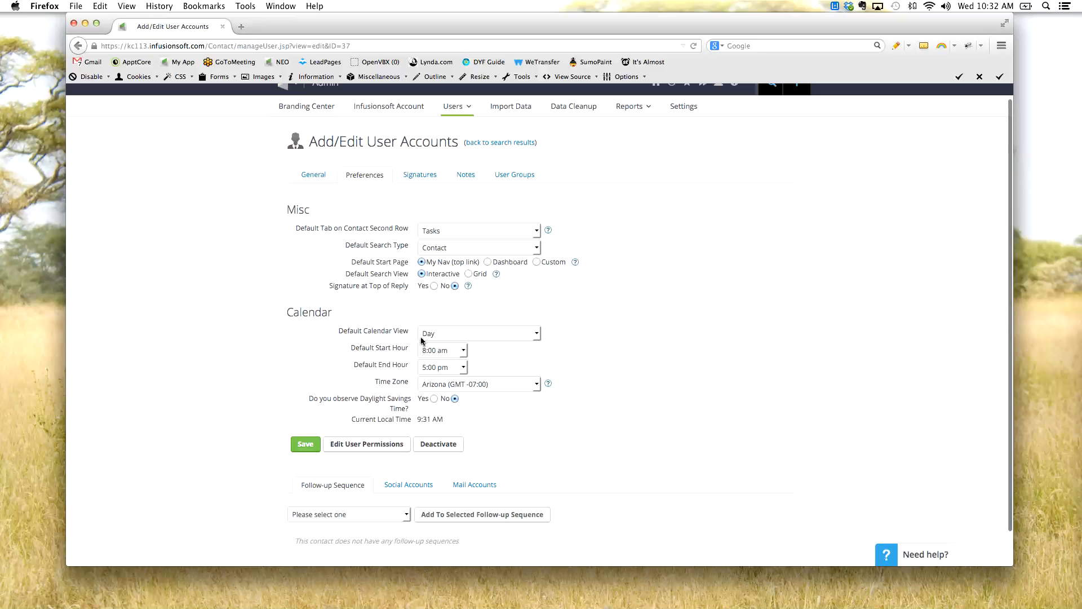
- Look through the choices for Default Tab on Contact Second Row and Default Search Type without changing either
left_click_drag(304, 228, 394, 231)
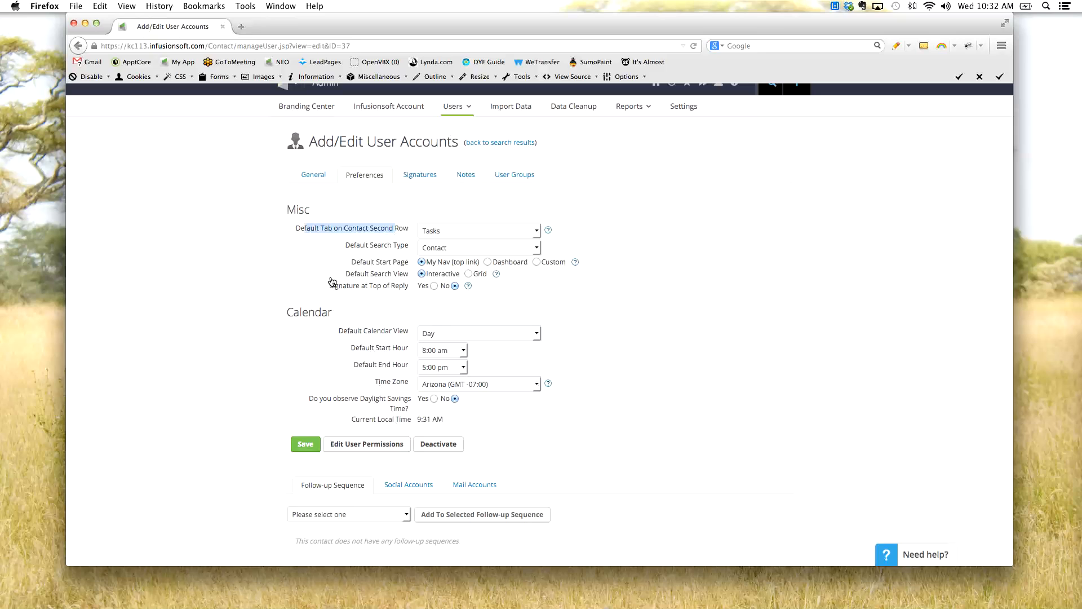
left_click(440, 233)
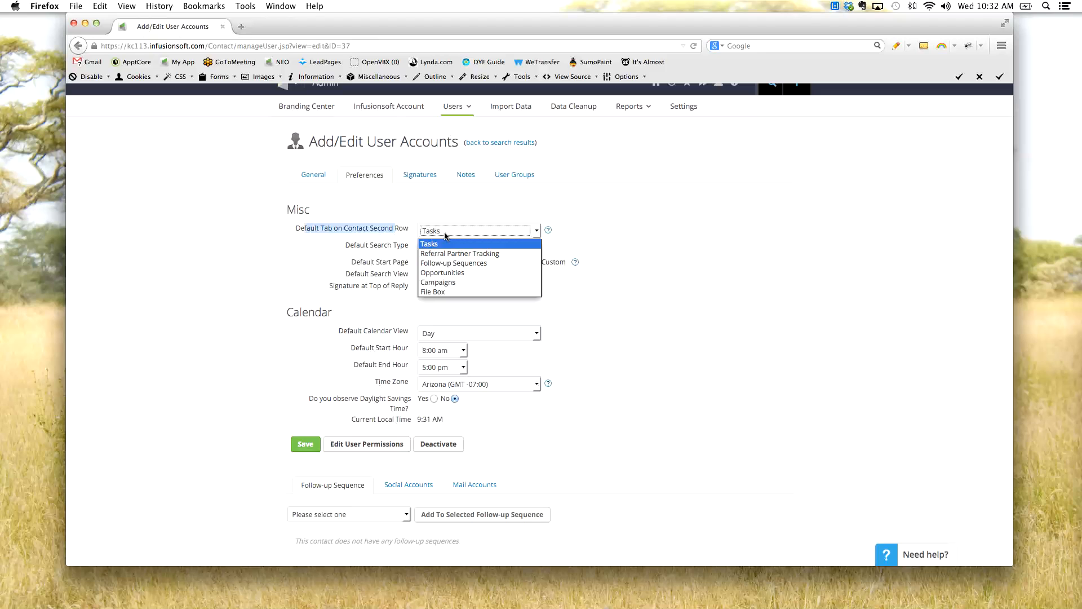
left_click(350, 244)
left_click(444, 249)
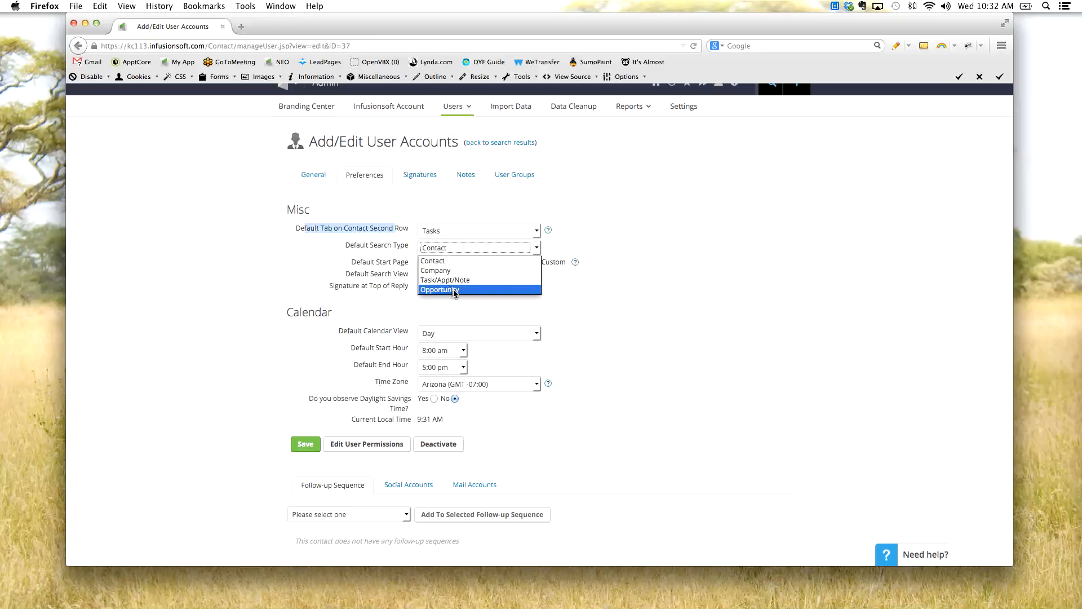
left_click(365, 278)
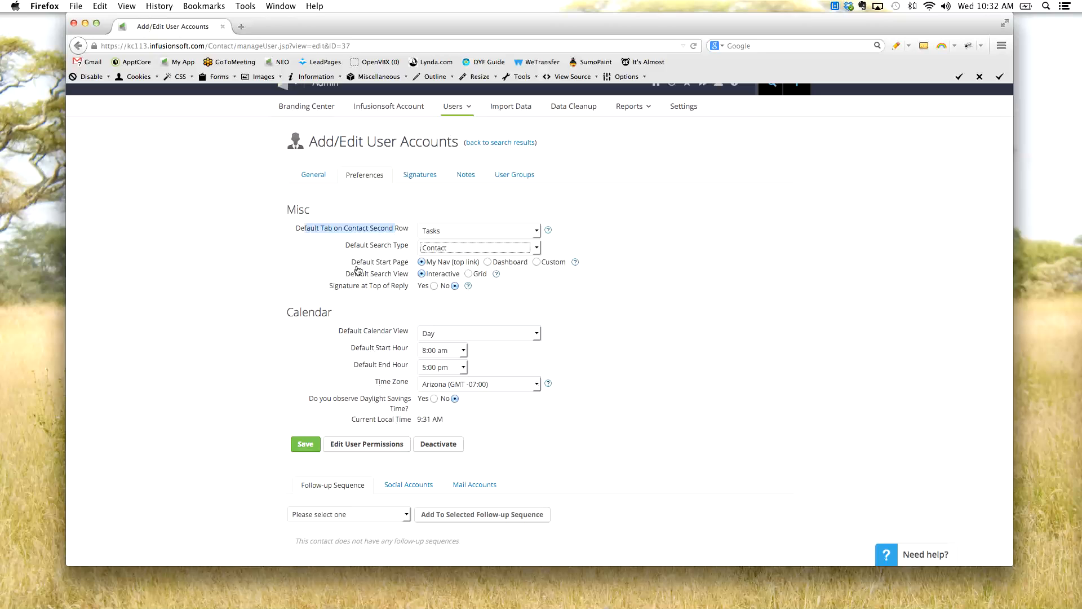
- Highlight the Default Start Page, Default Search View and Signature at Top of Reply preferences in turn
left_click_drag(362, 266, 451, 269)
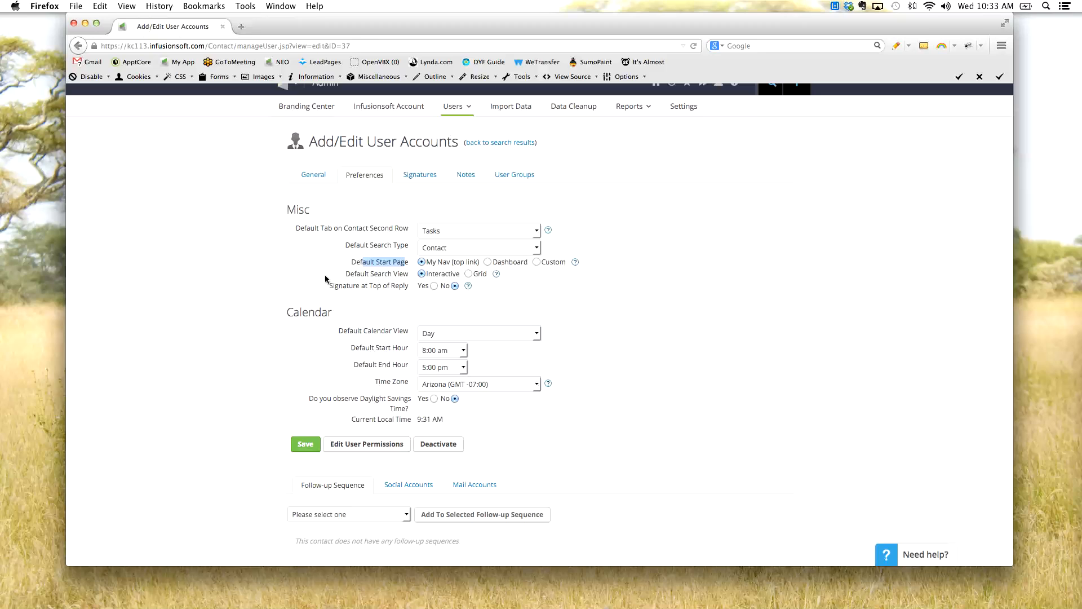
left_click_drag(396, 277, 349, 277)
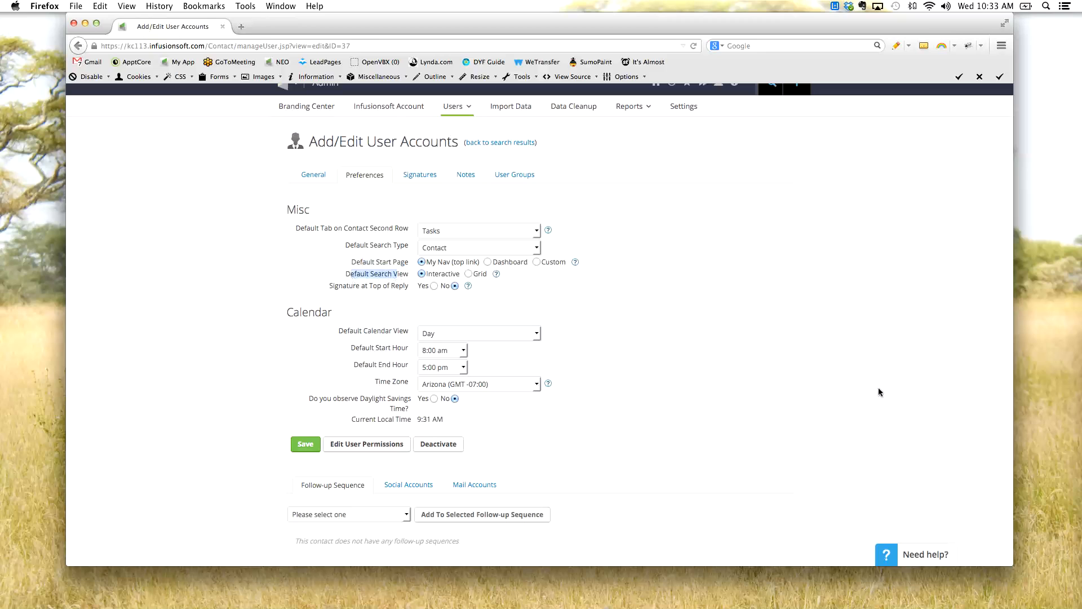
left_click(479, 275)
left_click_drag(328, 287, 385, 291)
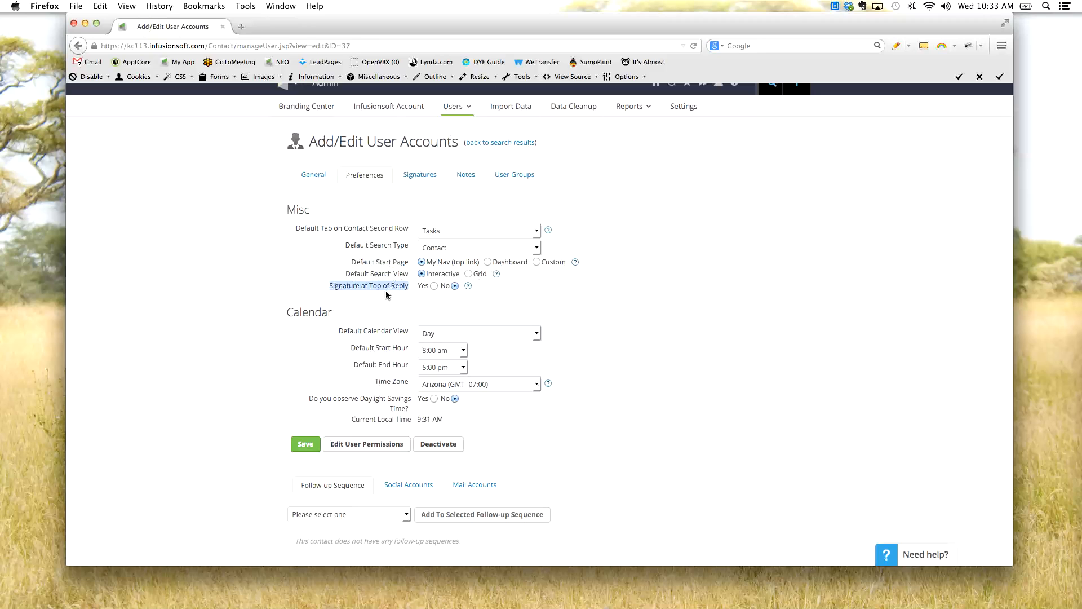
left_click(449, 293)
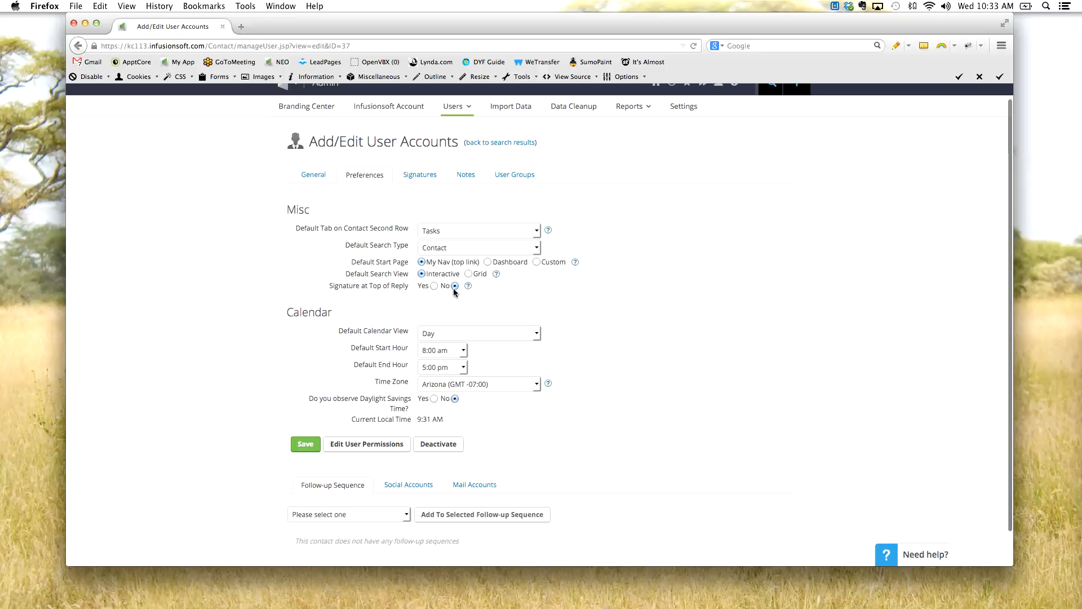
mouse_move(467, 292)
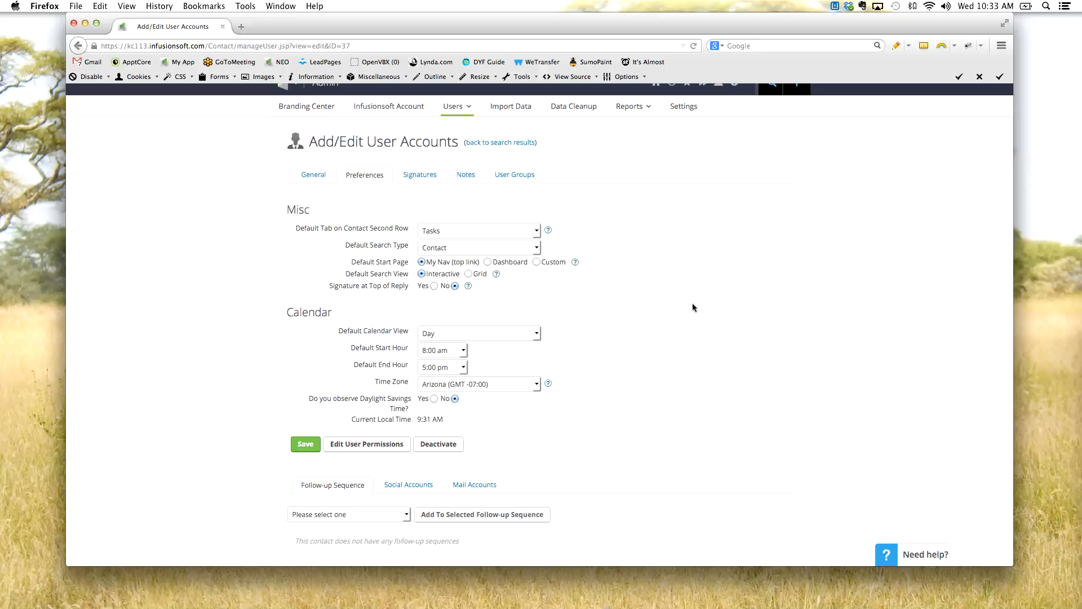
- Review the test user's text and HTML signatures and show the Notes section
scroll(694, 307, "up", 1)
left_click(420, 185)
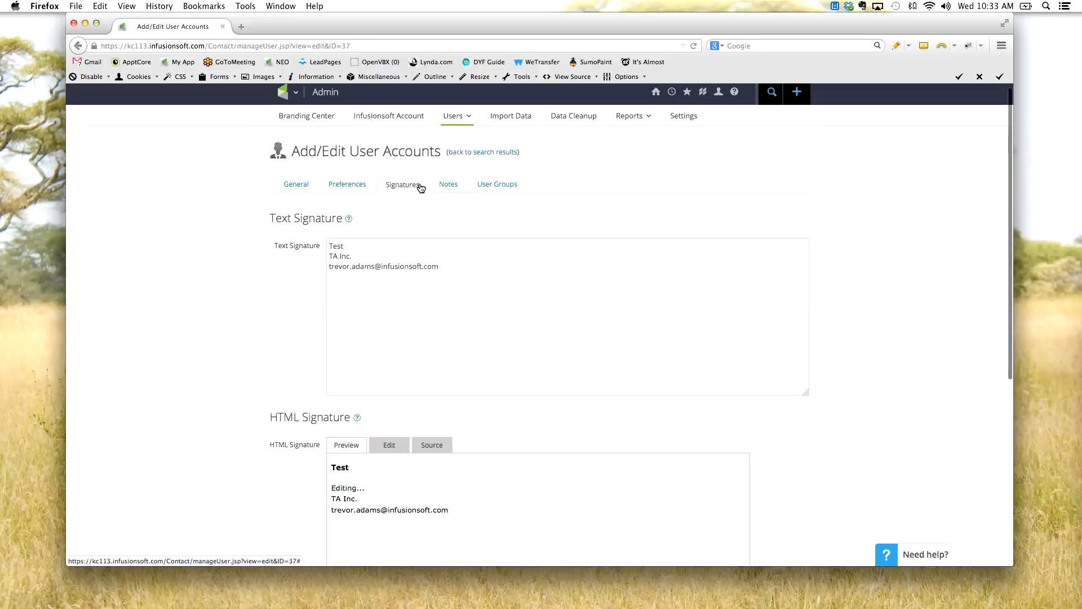
scroll(287, 251, "down", 5)
scroll(293, 254, "up", 5)
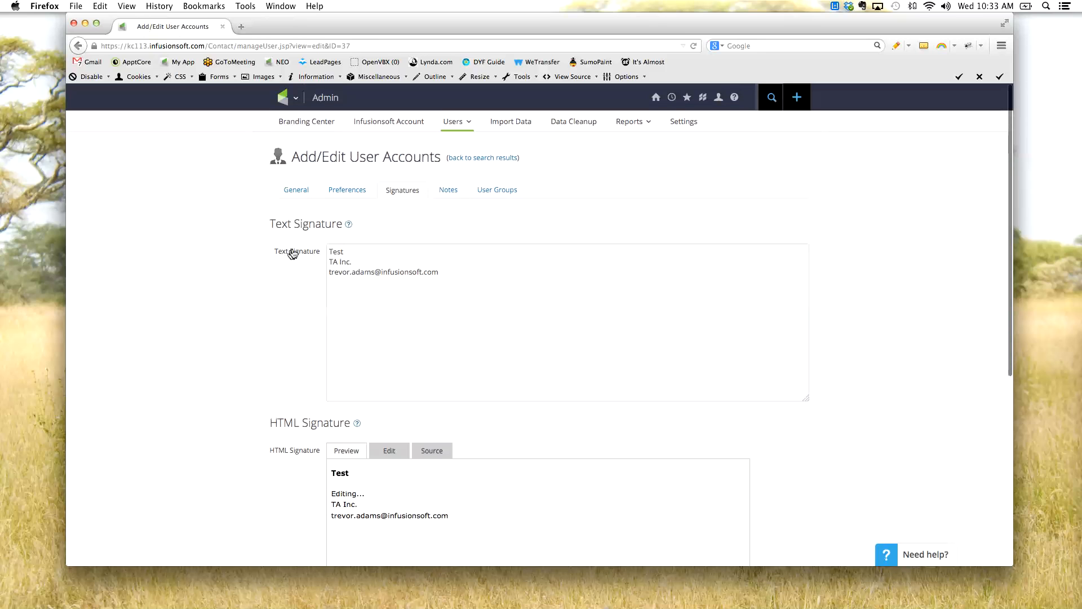
left_click(455, 197)
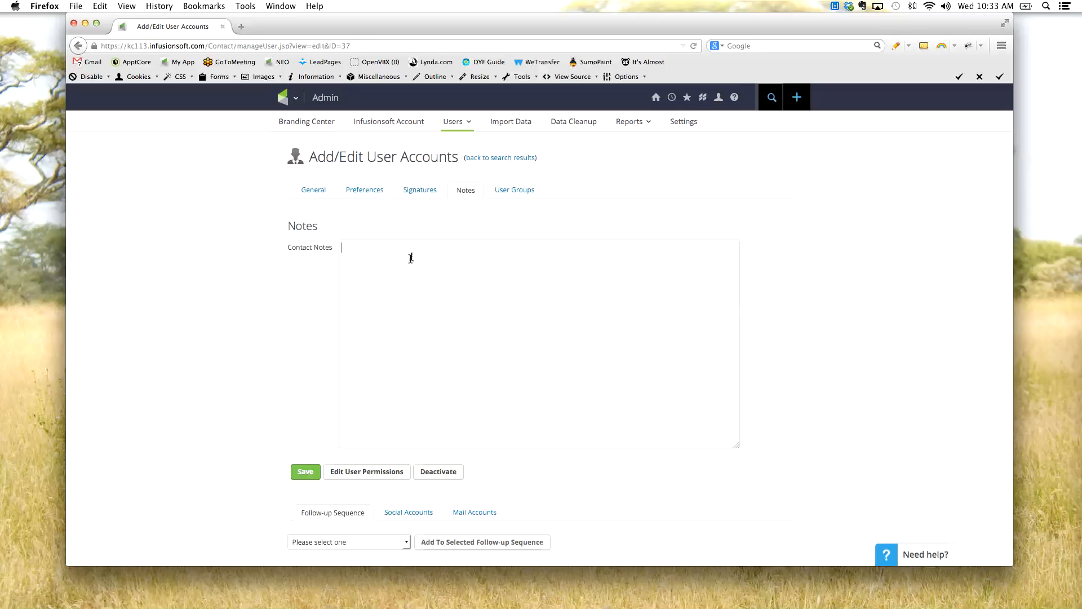
- Show the test user's User Groups, highlight the Sales Rep group and look at the groups available to add
left_click(518, 192)
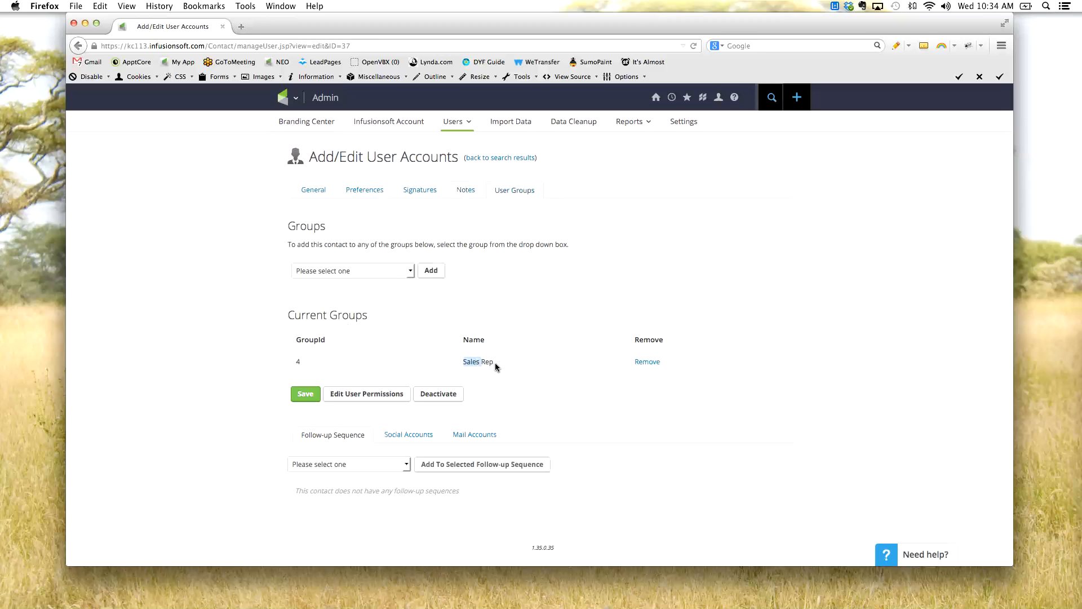
left_click(468, 319)
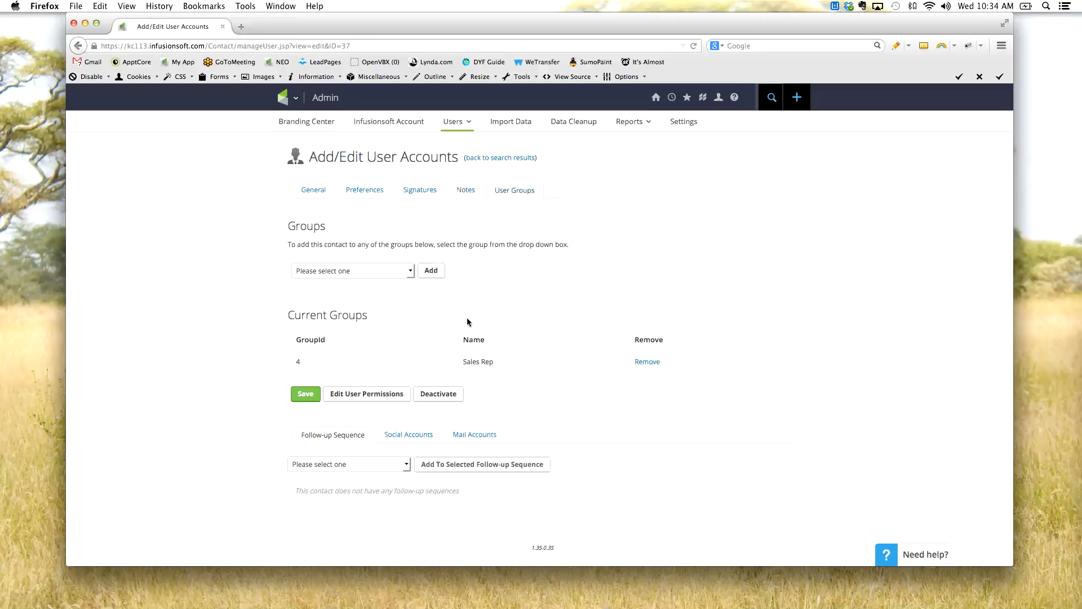
left_click(349, 269)
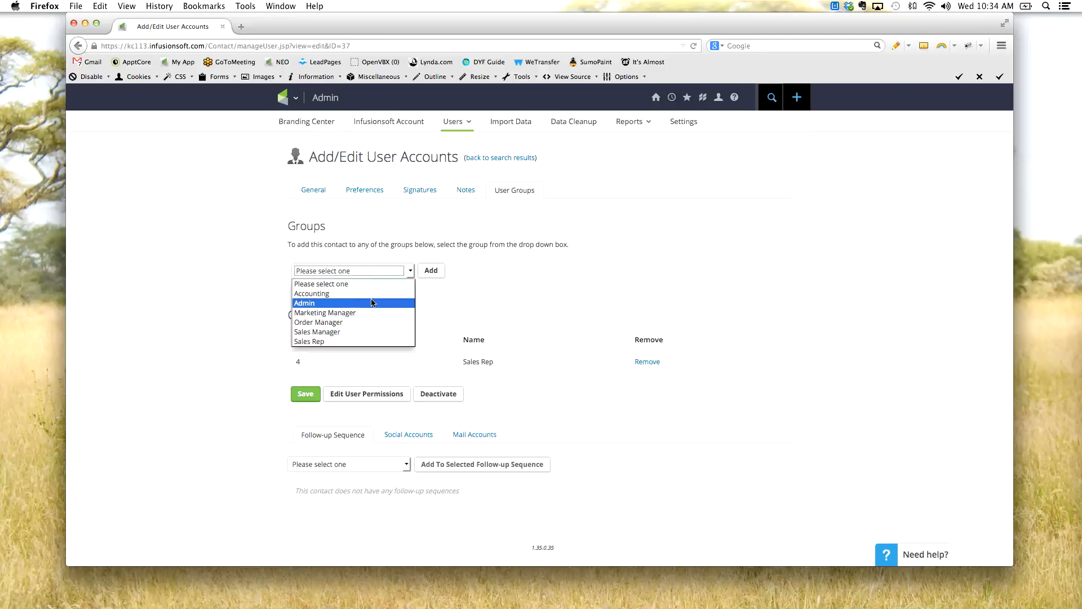
left_click(473, 304)
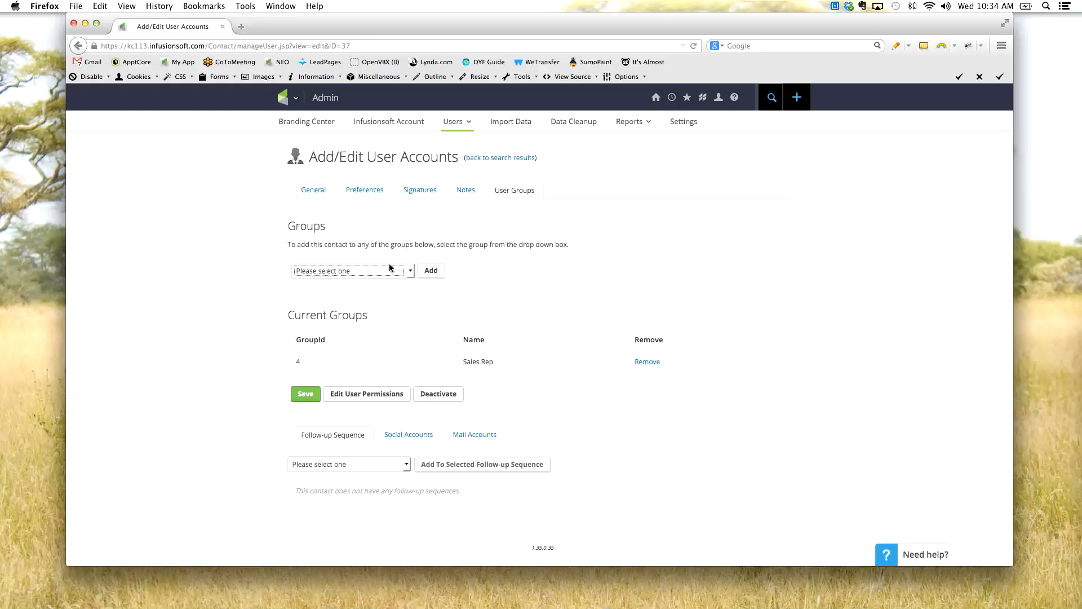
- Open the CRM Opportunities list in a separate browser tab and open the listed opportunity record
left_click(295, 97)
right_click(370, 183)
left_click(389, 196)
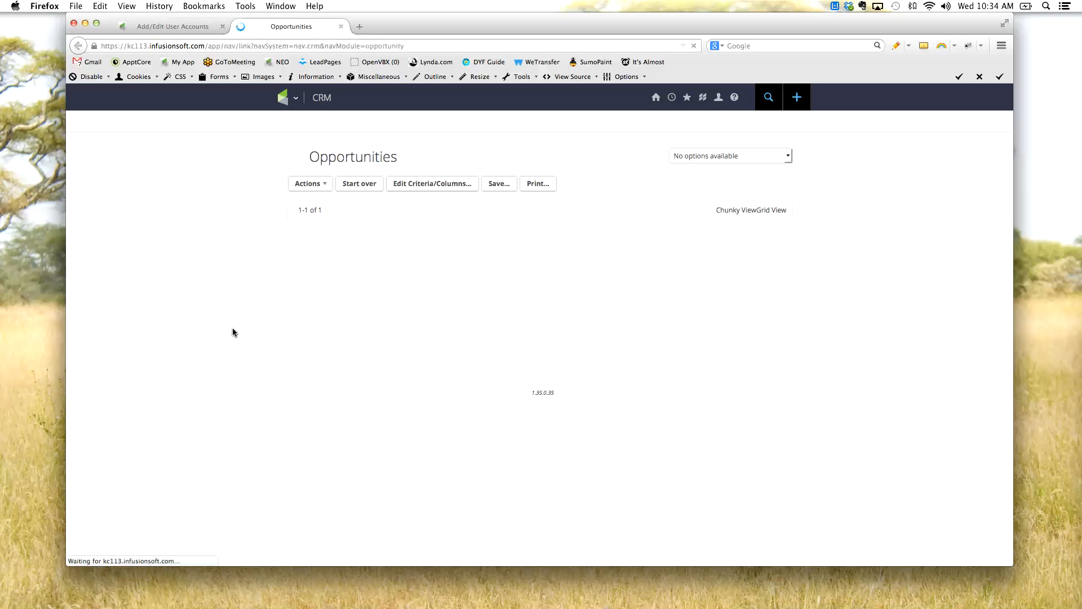
left_click(421, 236)
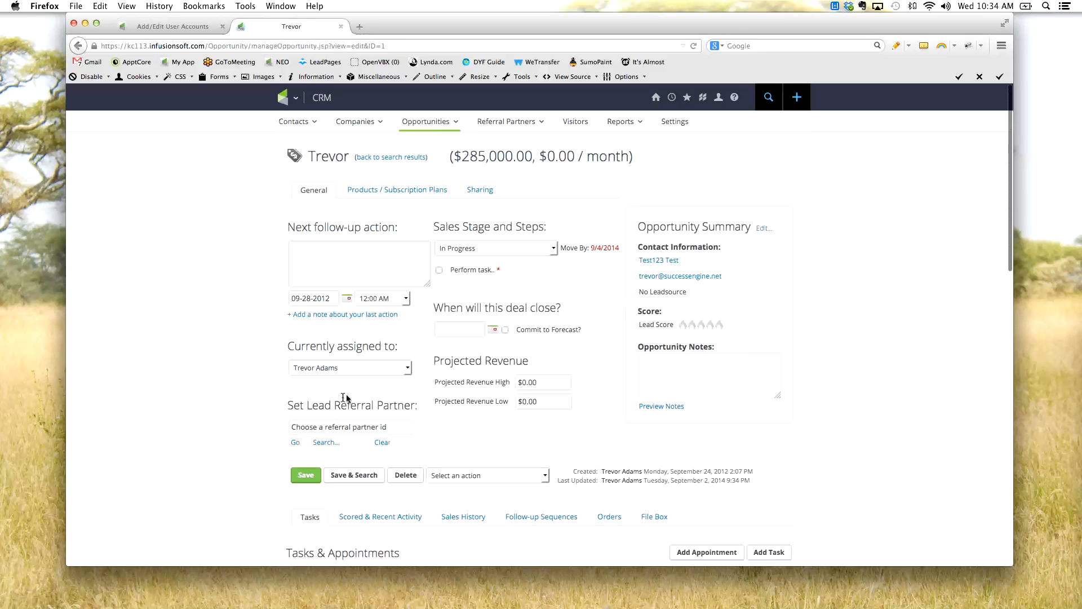
- Highlight the opportunity's Currently assigned to heading and look at the assignable users without changing the assignment
left_click_drag(288, 345, 399, 350)
left_click(408, 367)
left_click(408, 367)
left_click(408, 367)
left_click(408, 367)
left_click(409, 368)
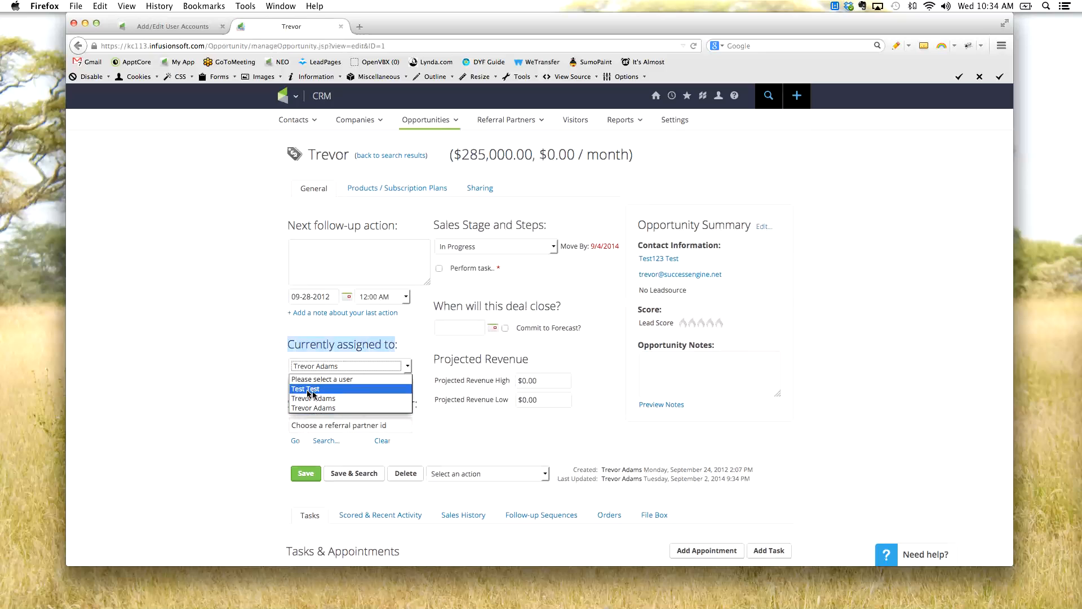
left_click(173, 350)
- Switch back to the test user's account, highlight the Sales Rep group and return to the user list
left_click(169, 28)
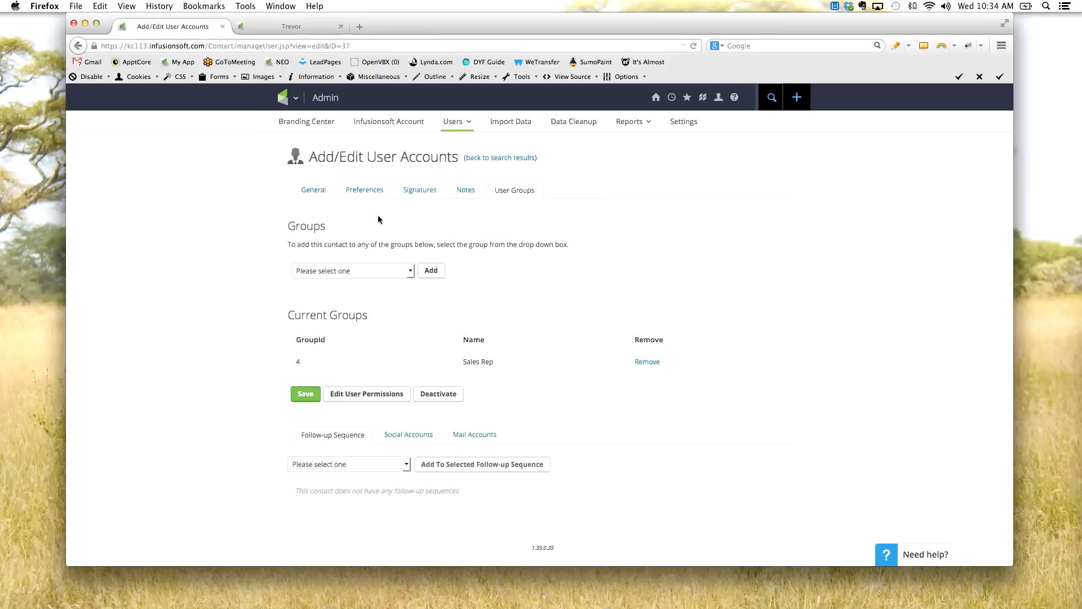
left_click_drag(487, 364, 461, 362)
left_click(499, 158)
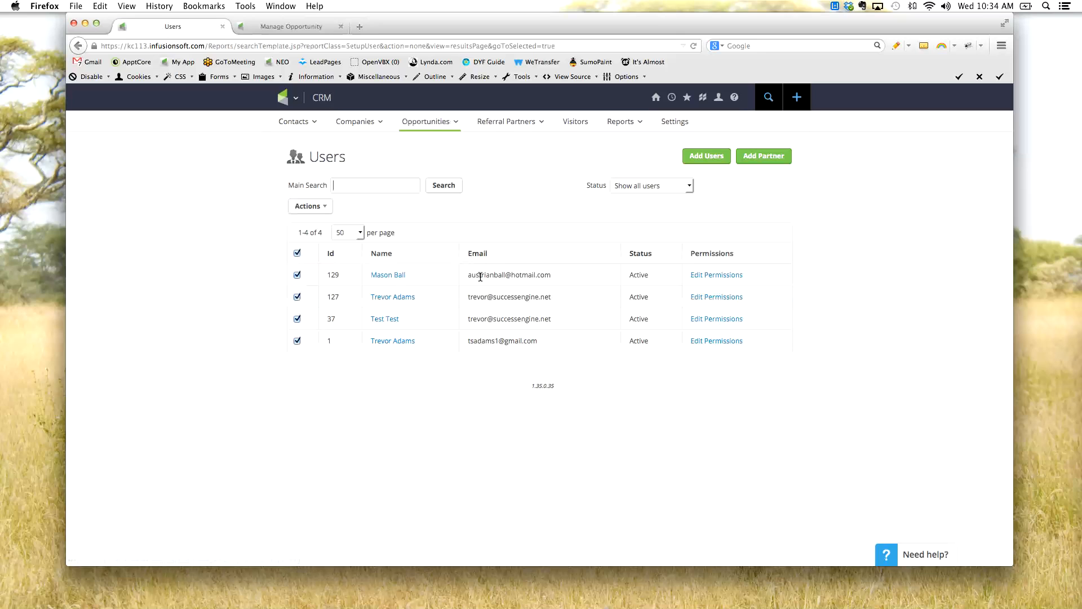
- Open the first listed user's User Groups, highlight the Admin group and look at the groups available to add
left_click(389, 275)
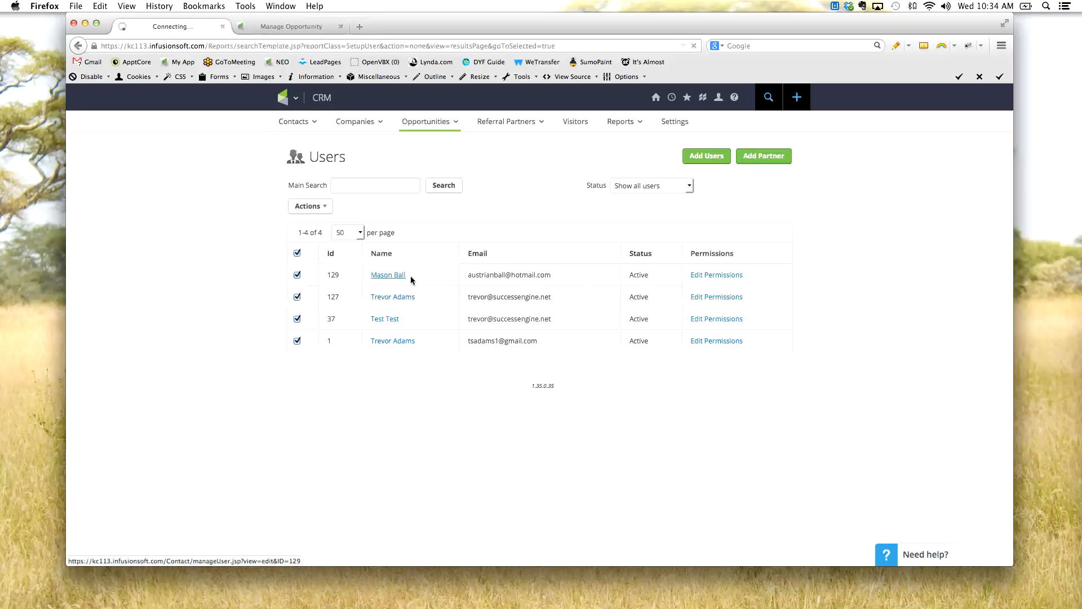
left_click(514, 191)
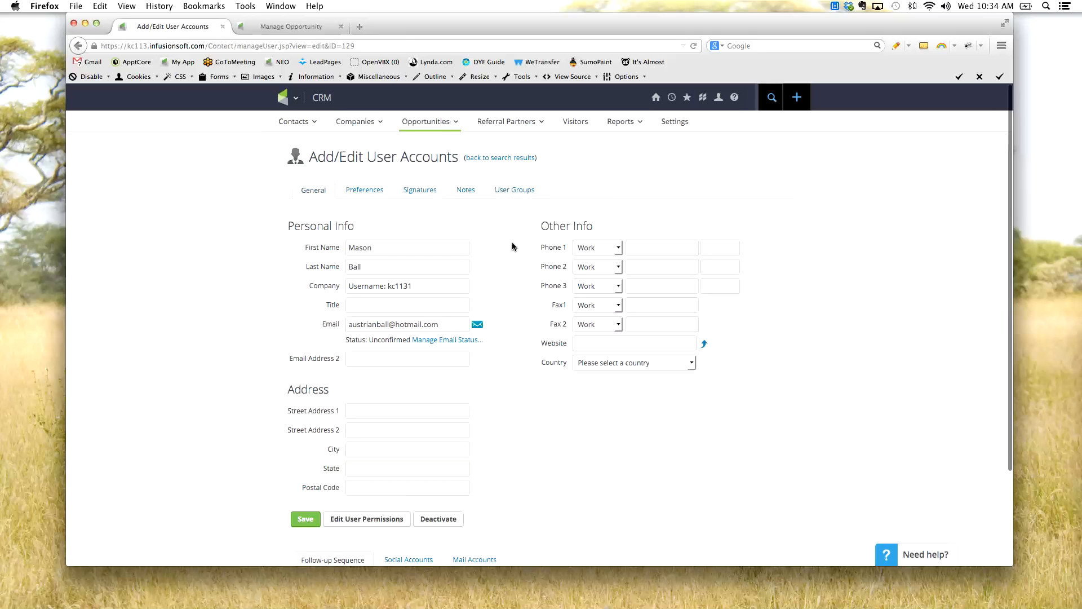
left_click(515, 195)
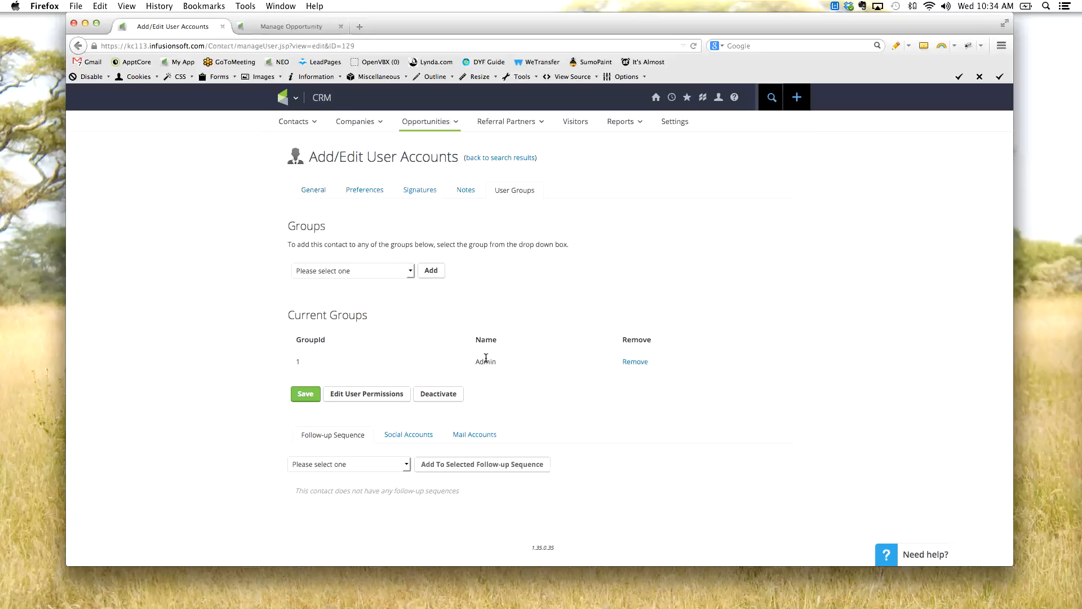
left_click_drag(512, 361, 464, 364)
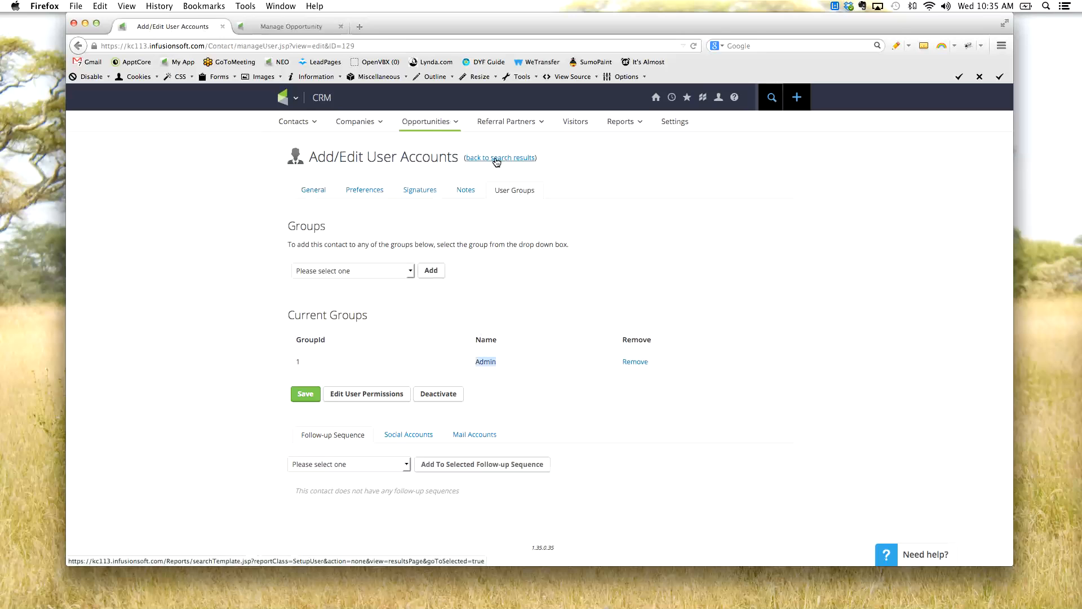
left_click(486, 304)
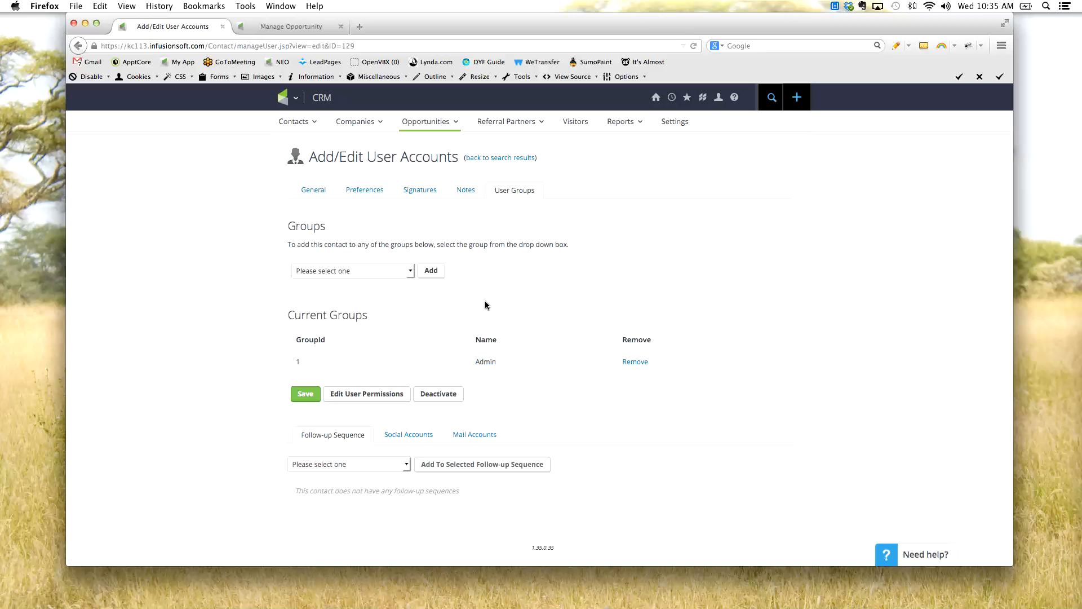
left_click(404, 272)
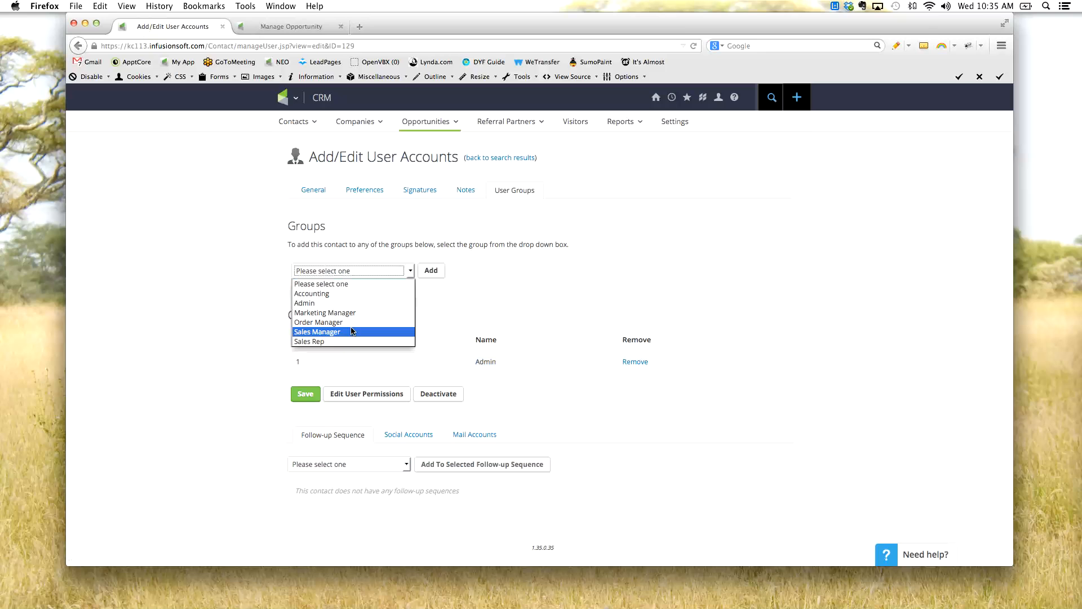
- Return to the opportunity record and look at the users it can be assigned to without changing the assignment
left_click(264, 27)
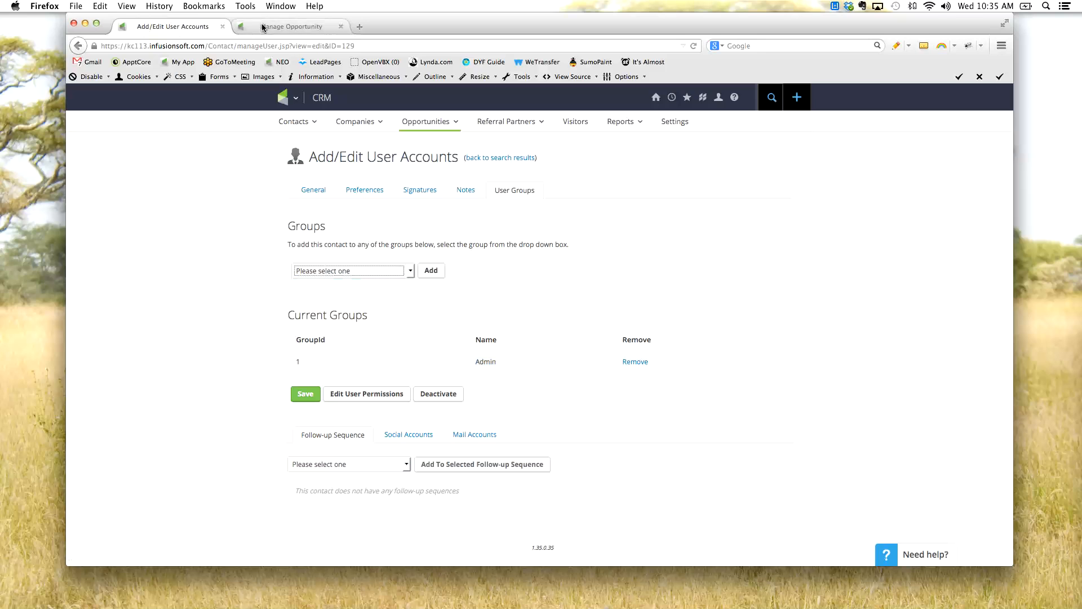
left_click(271, 27)
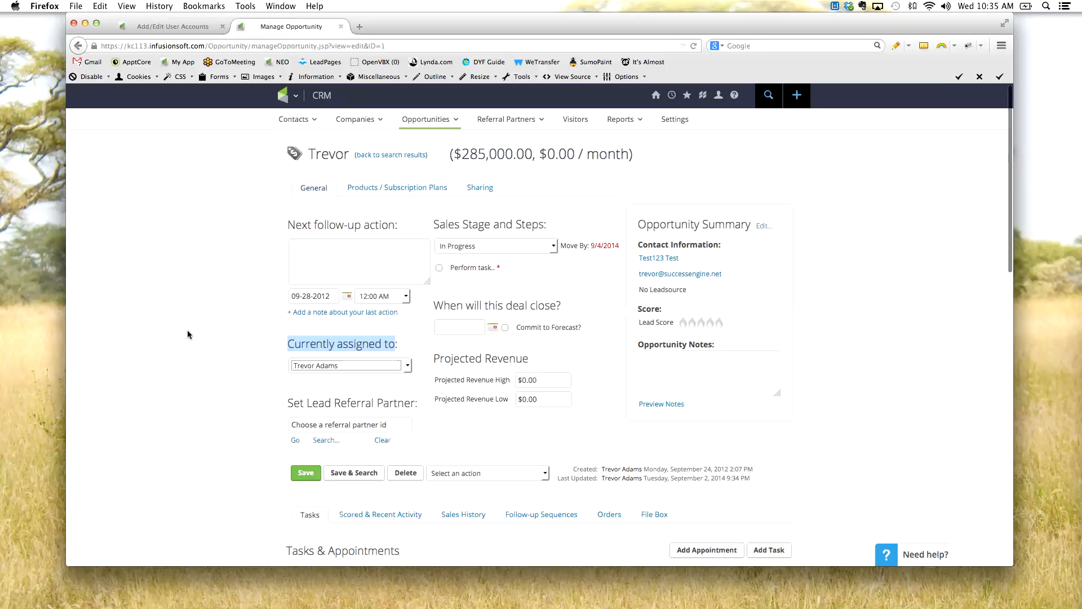
left_click(354, 368)
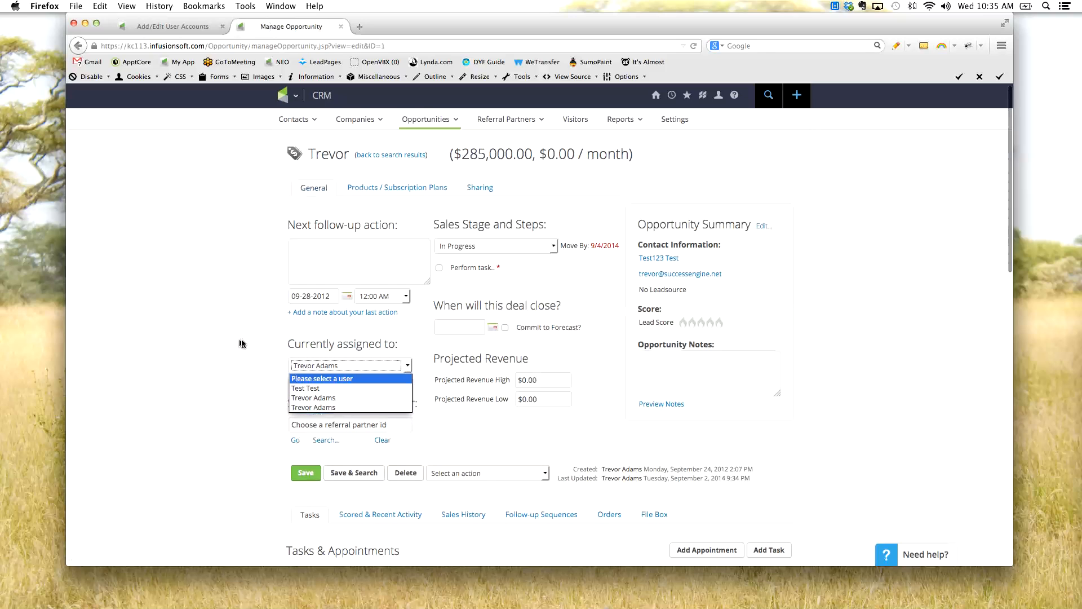
left_click(169, 28)
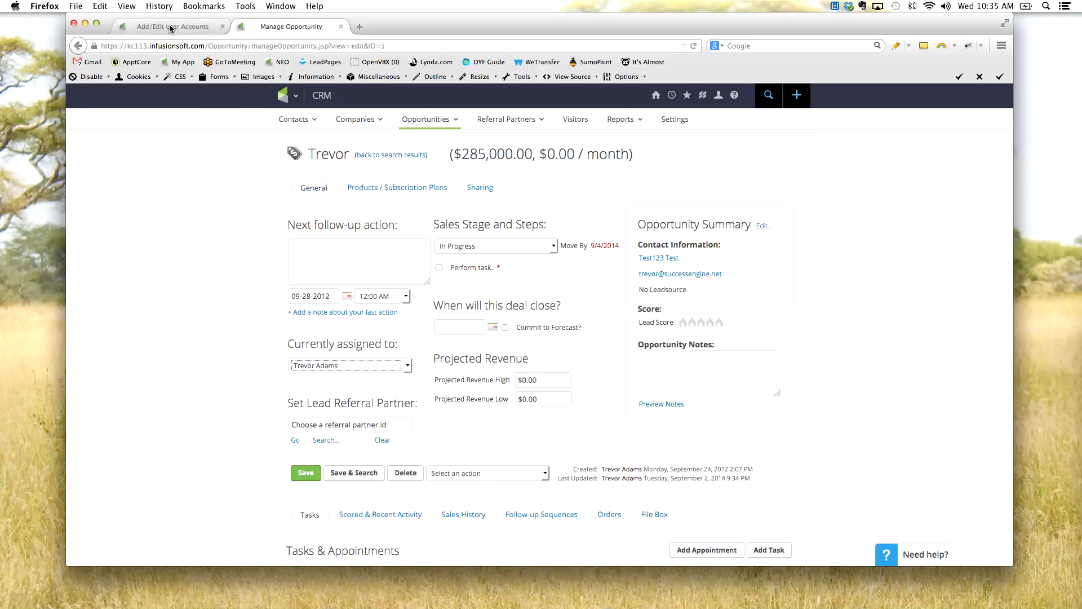
- Switch back to the user's account and look through the groups available to add without choosing one
left_click(170, 27)
left_click(388, 272)
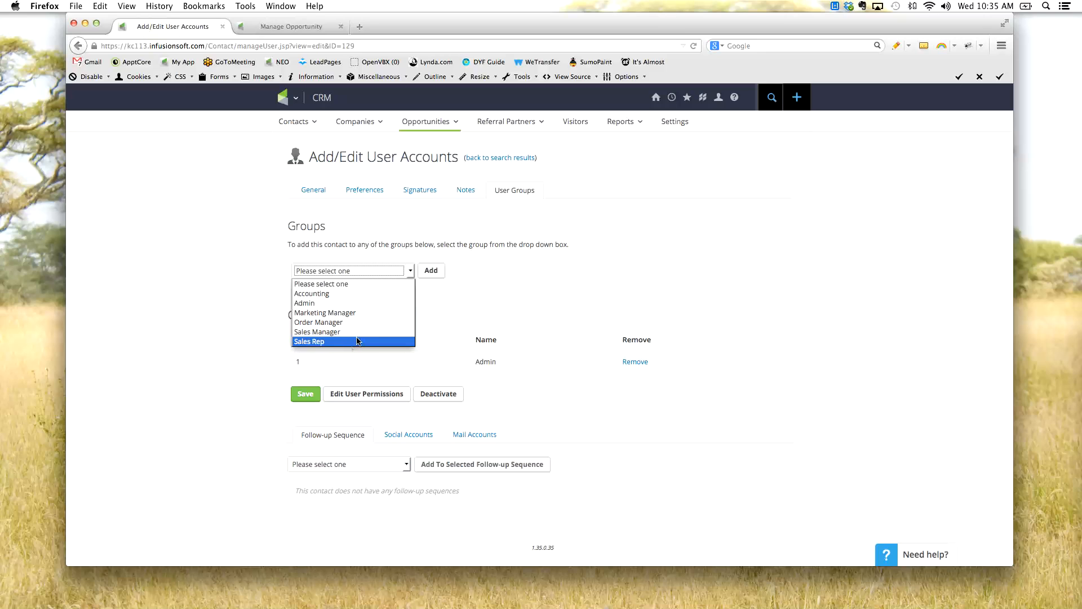
left_click(218, 343)
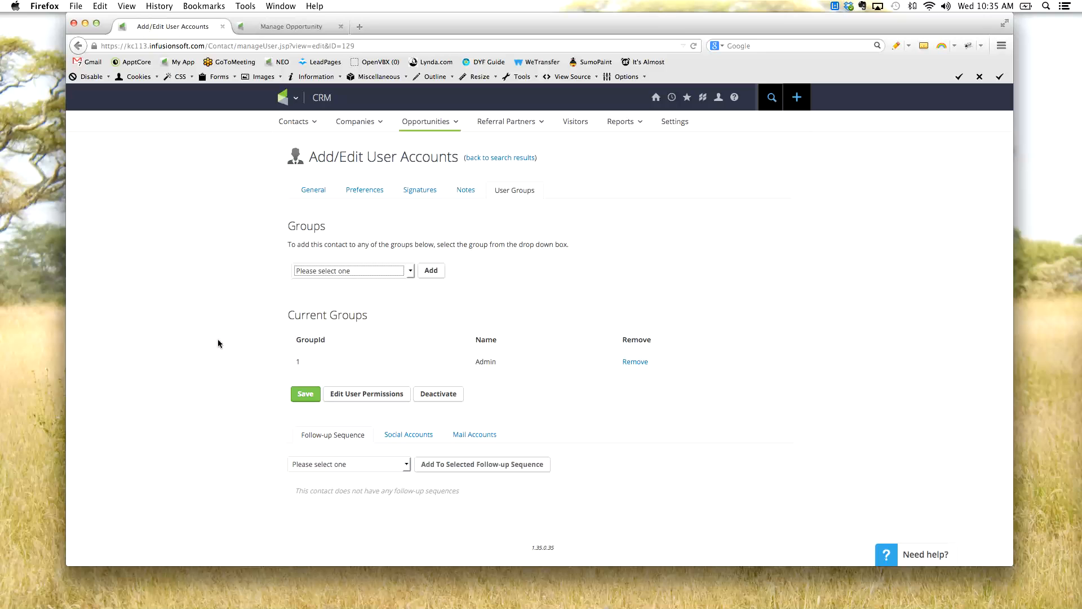
left_click(364, 272)
left_click(364, 272)
left_click(364, 272)
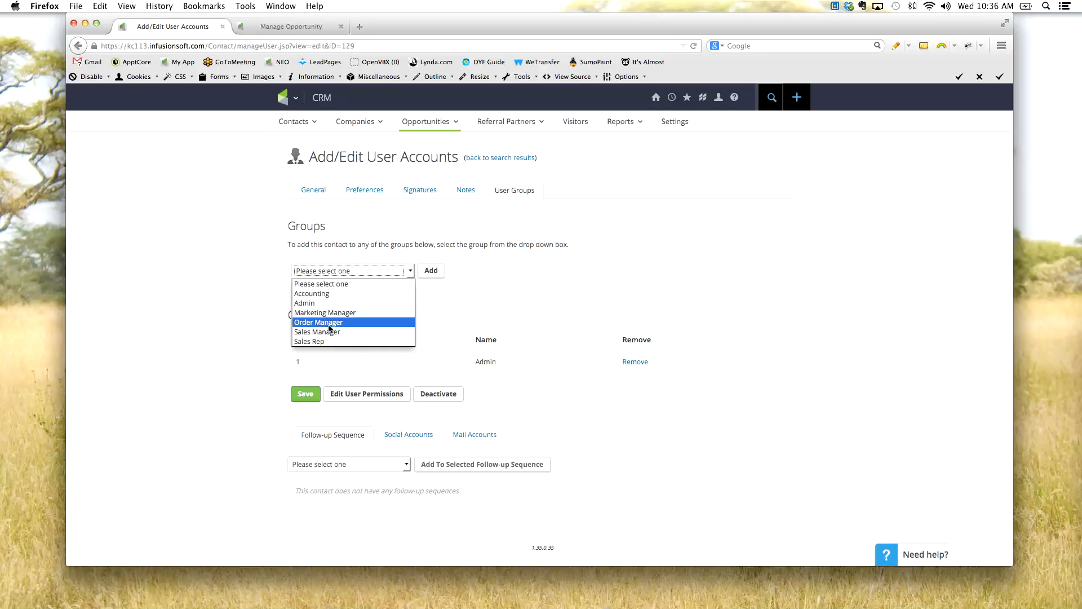
left_click(374, 282)
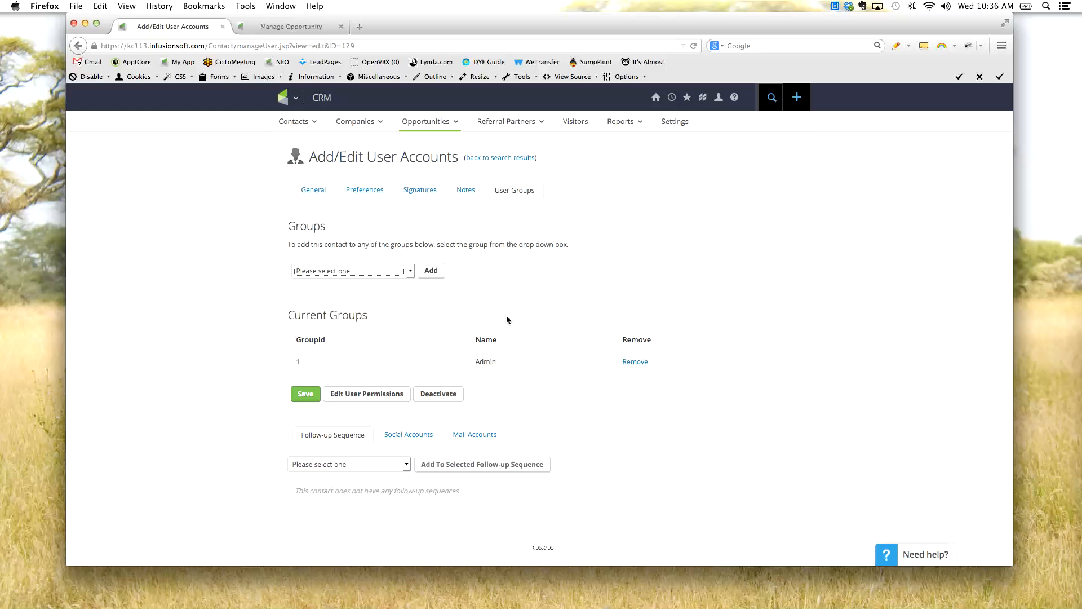
- Open the Admin settings and show the Teams list under User Settings
left_click(669, 126)
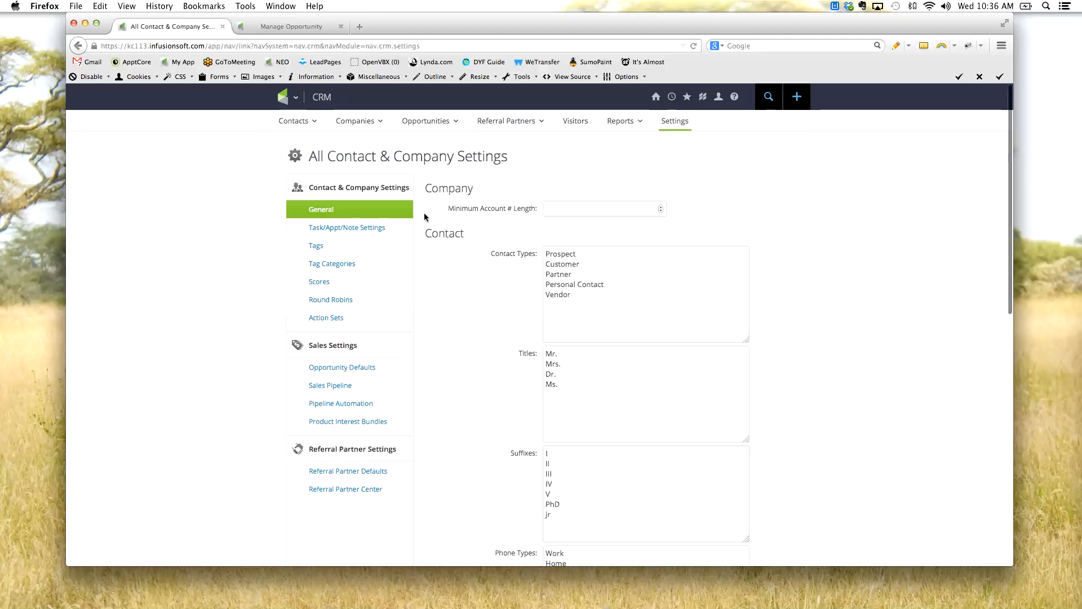
left_click(295, 99)
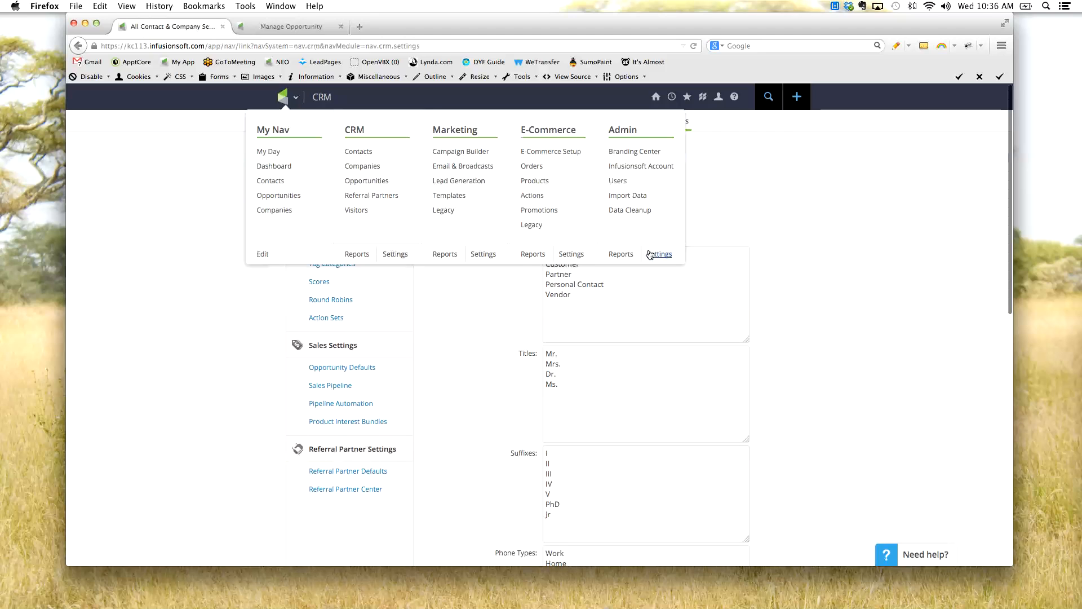
left_click(659, 253)
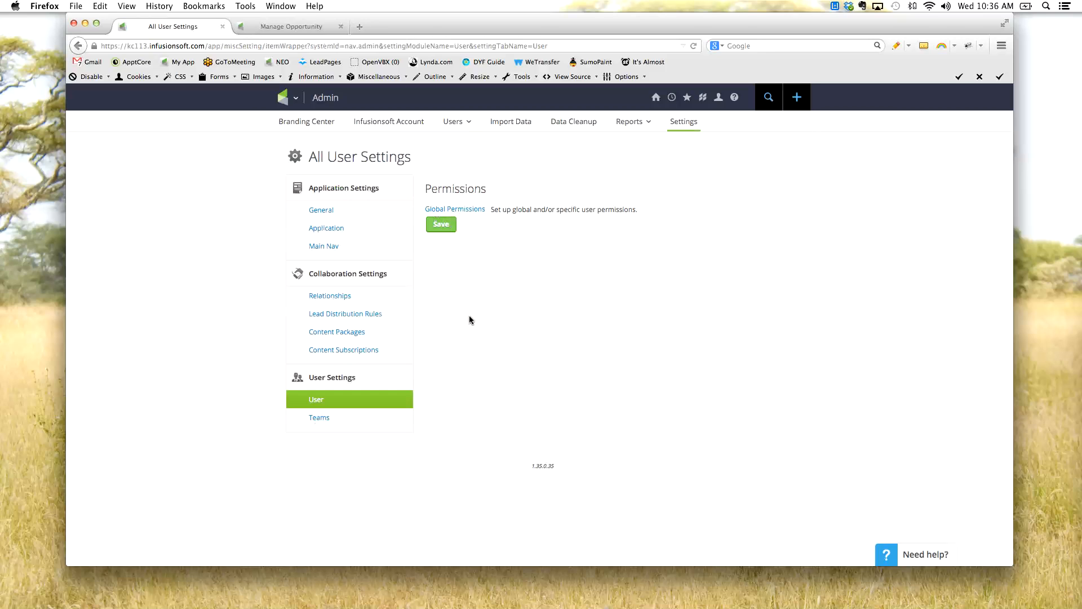
left_click(310, 420)
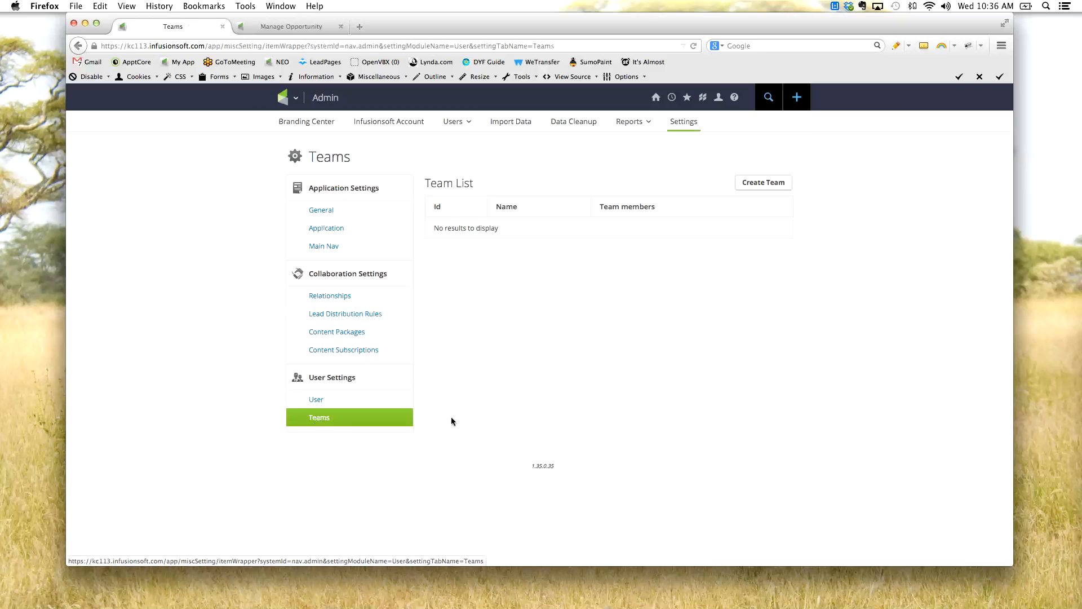
- Open the form for creating a team, look at its fields and close it without saving
left_click(769, 189)
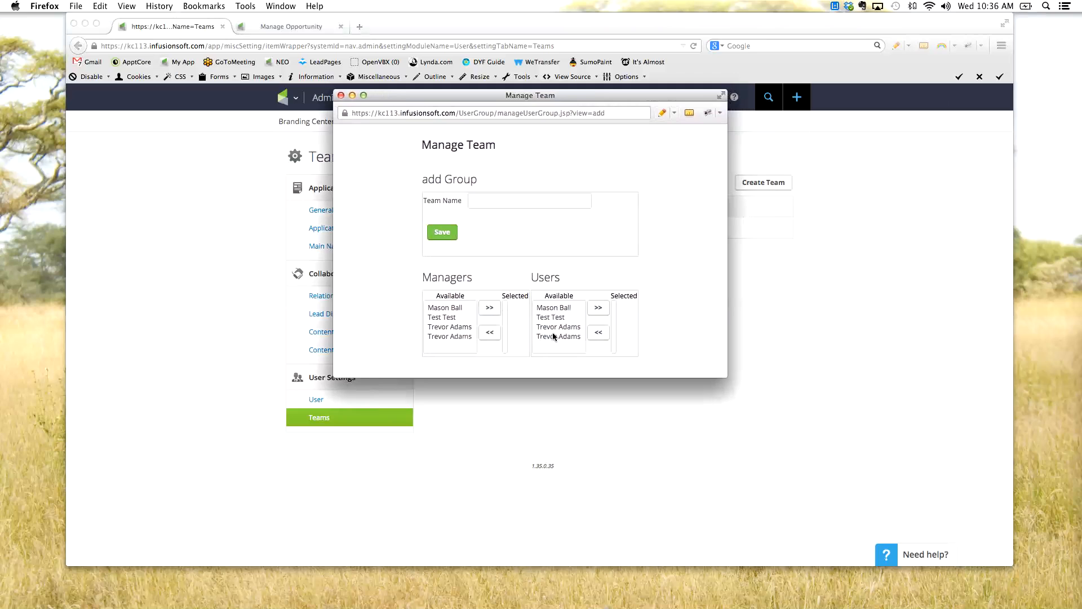
left_click(509, 203)
left_click(340, 96)
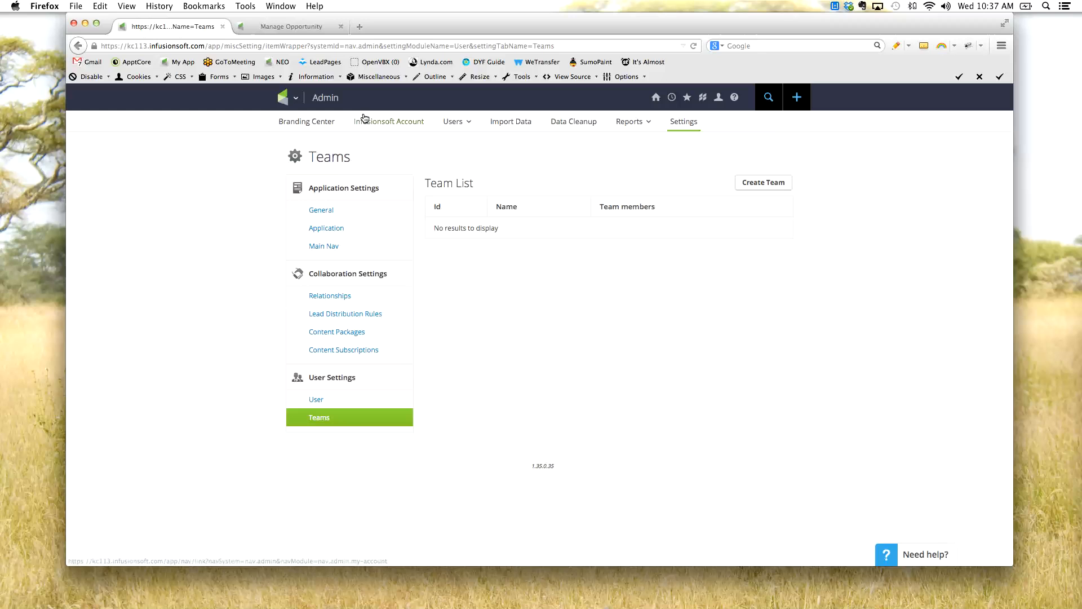
- Open the Data Cleanup page and the list of users, and highlight the first listed user's name
left_click(587, 123)
mouse_move(459, 125)
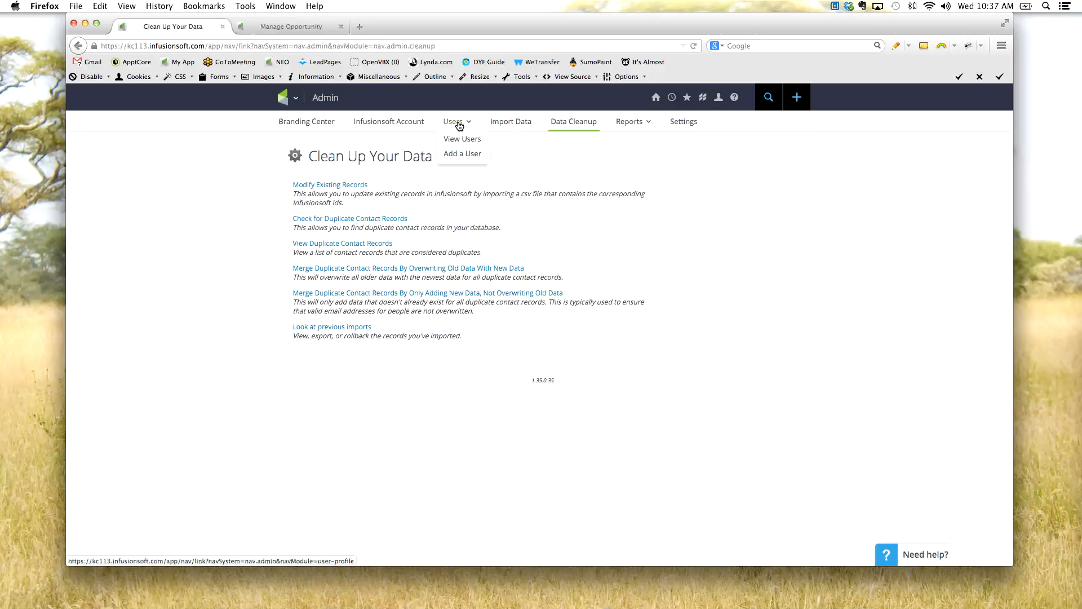
left_click(459, 125)
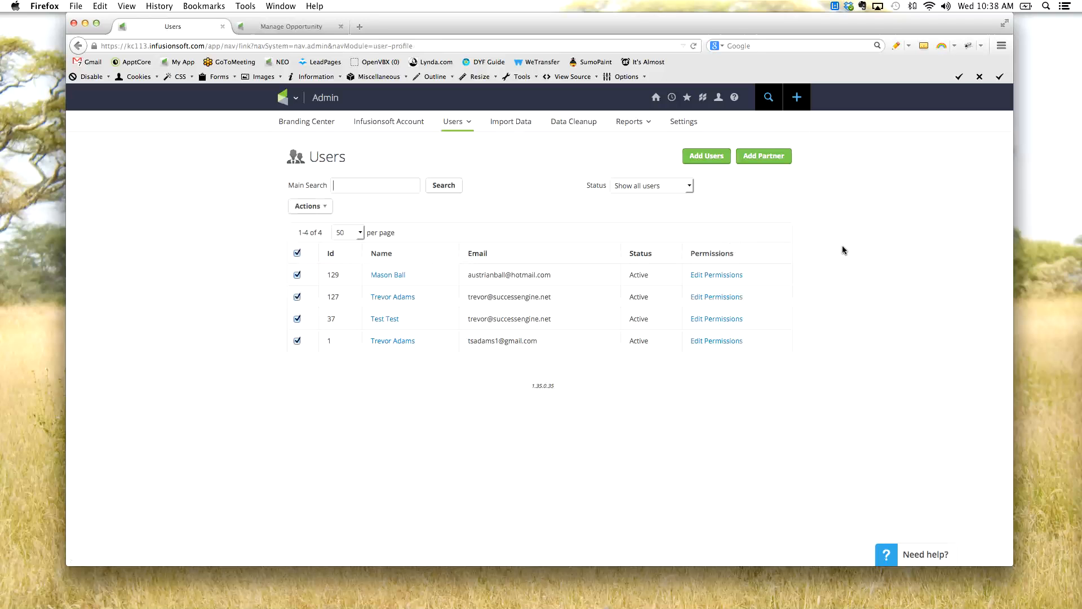
left_click_drag(414, 280, 347, 280)
left_click(601, 305)
- Start the check for duplicate contact records from Data Cleanup, choose to check all records and proceed to the check logic
left_click(563, 126)
left_click(381, 220)
left_click(304, 404)
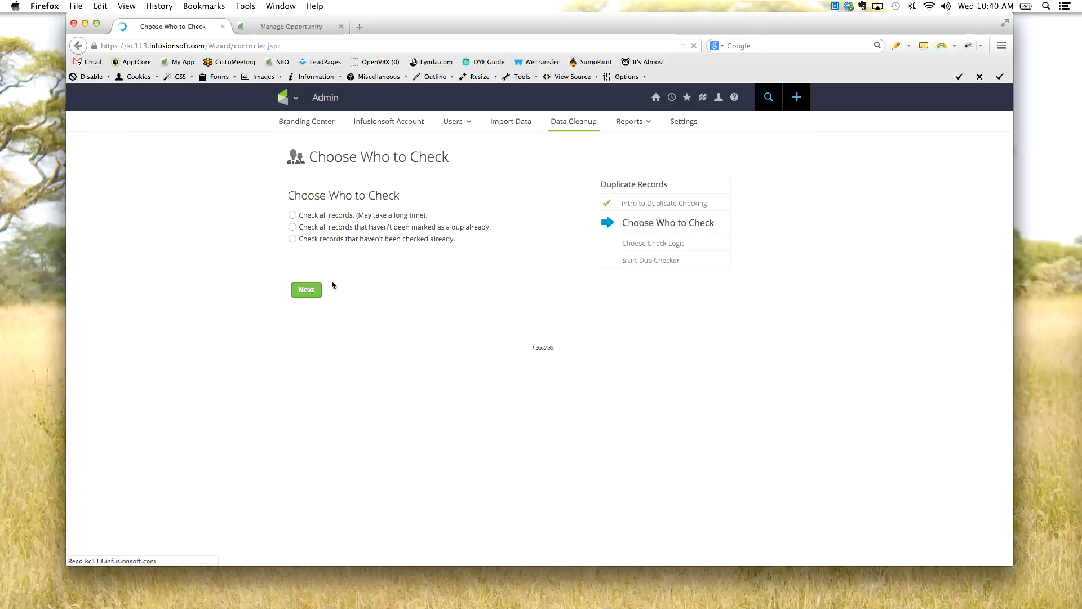
left_click(292, 214)
left_click(306, 289)
- Examine the duplicate check stages and highlight the Stage 1 check on FirstName + LastName + Company
scroll(277, 364, "down", 10)
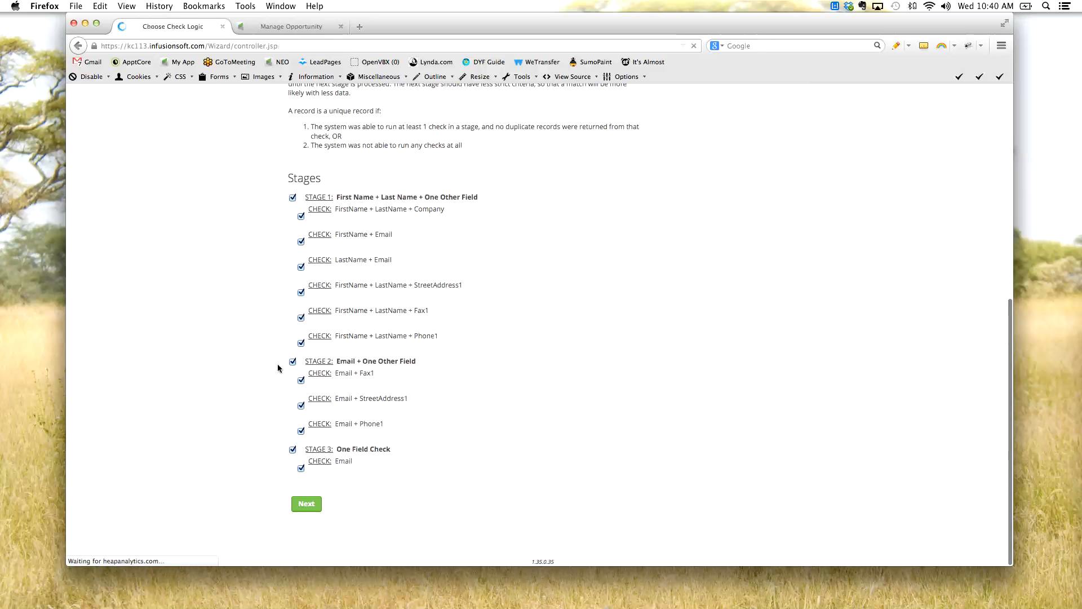
left_click_drag(349, 210, 368, 209)
left_click(338, 210)
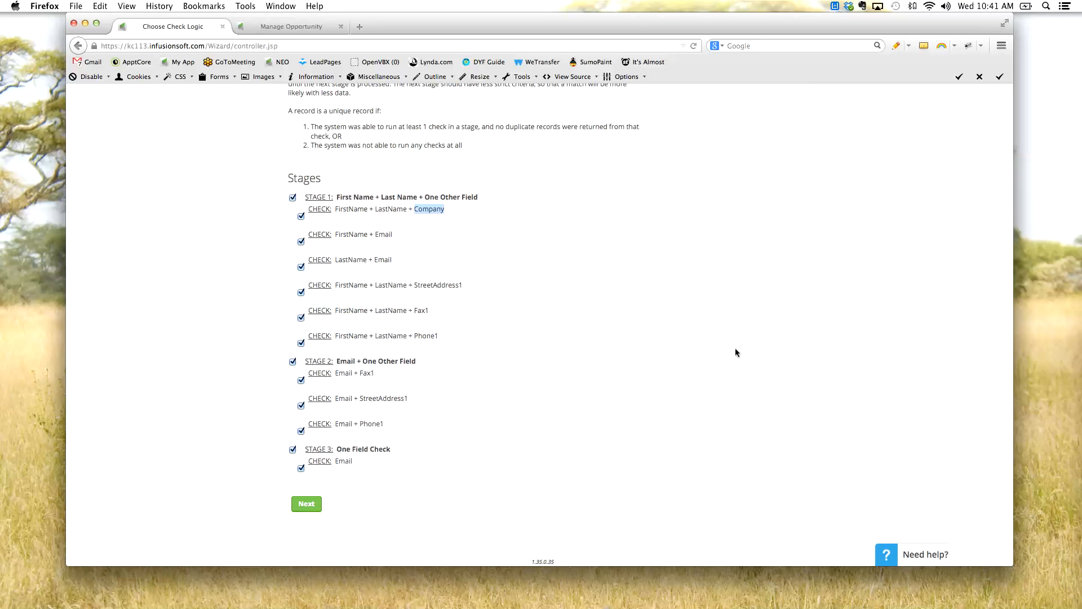
left_click_drag(336, 210, 469, 211)
left_click(461, 214)
left_click(350, 210)
left_click_drag(340, 217, 448, 211)
left_click(355, 208)
scroll(757, 348, "up", 10)
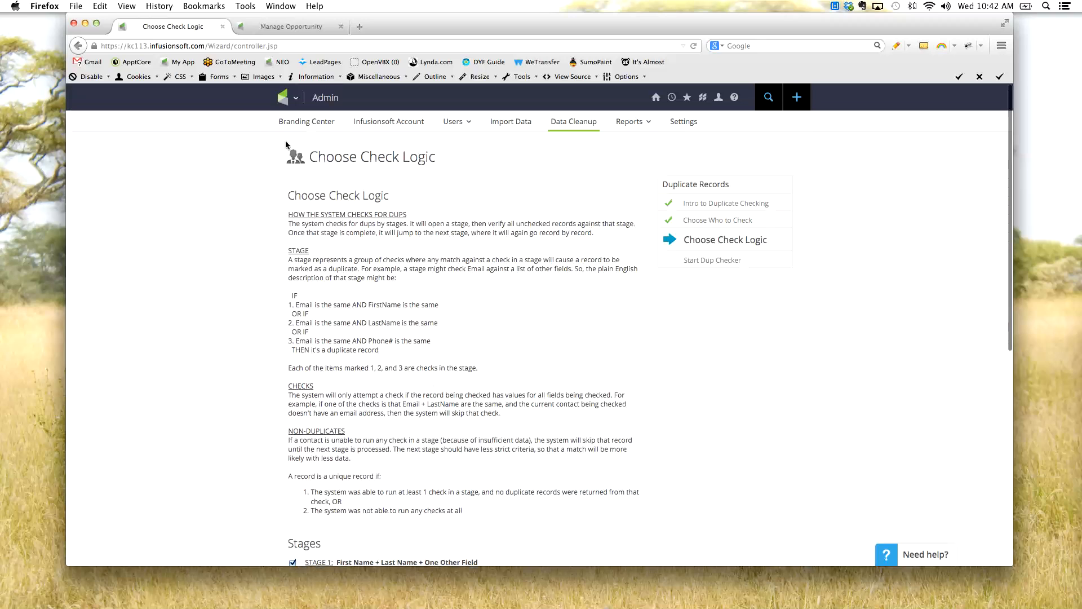
- Open the CRM Contacts list and look through the listed contacts
left_click(287, 100)
left_click(349, 152)
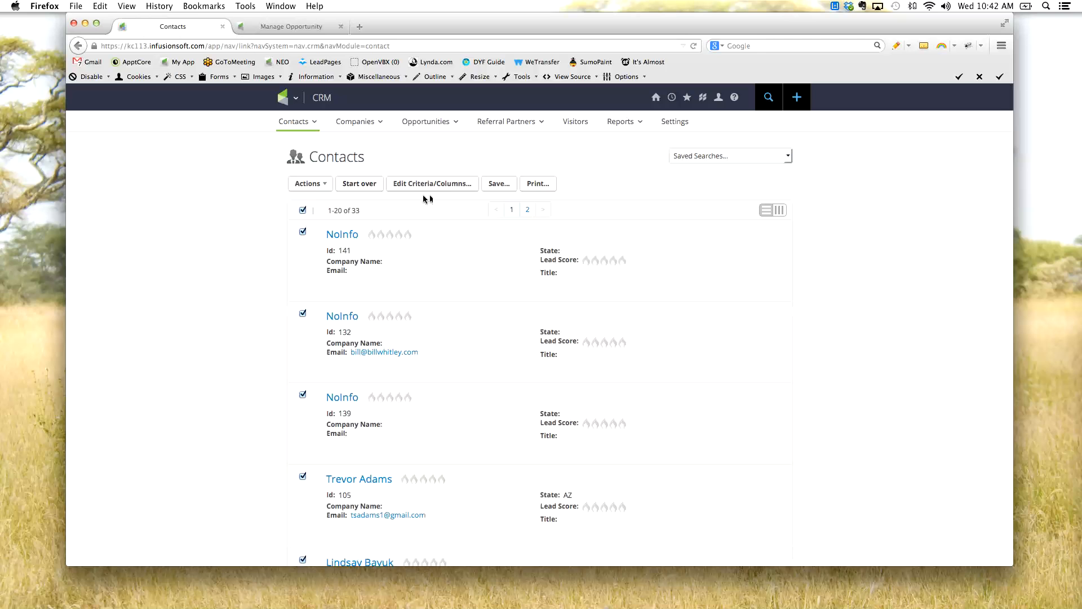
scroll(232, 234, "down", 5)
scroll(237, 231, "down", 5)
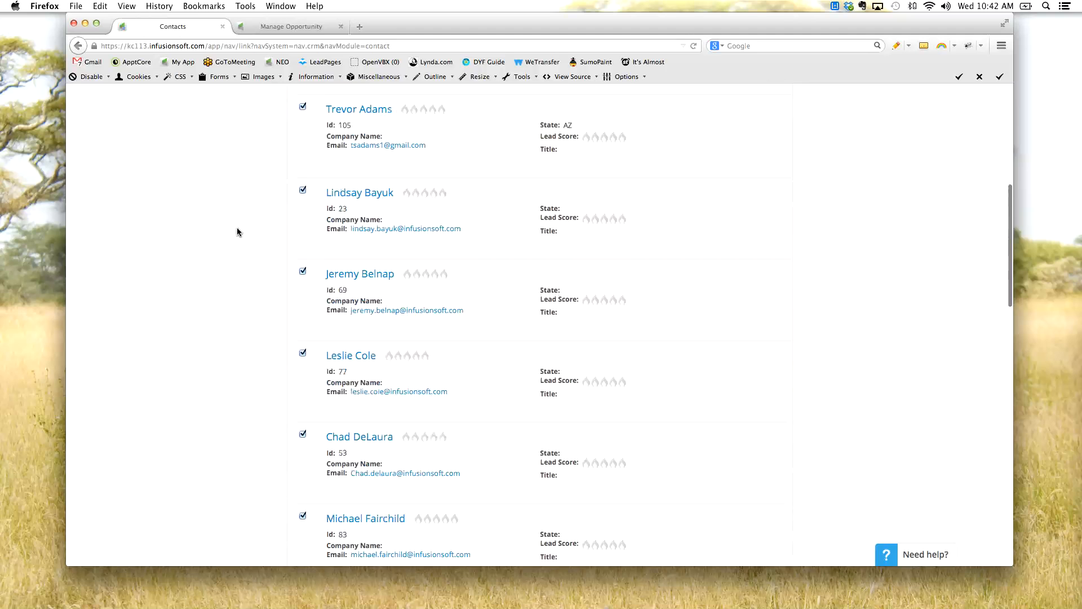
scroll(254, 232, "up", 10)
- Add and save a contact with first name DupA, last name Last and the contact's e-mail address
mouse_move(306, 126)
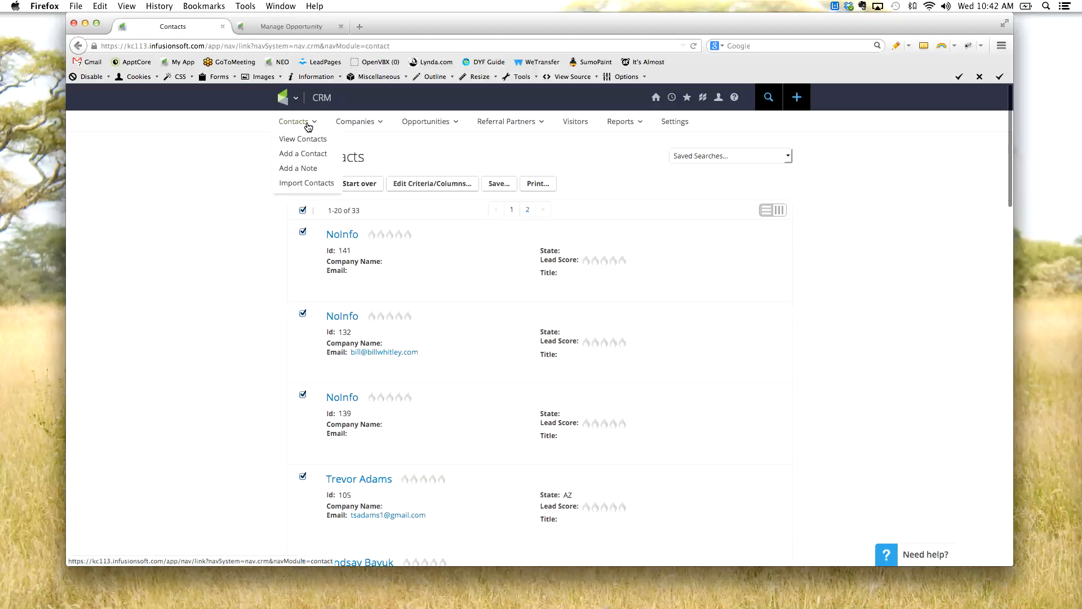
left_click(302, 151)
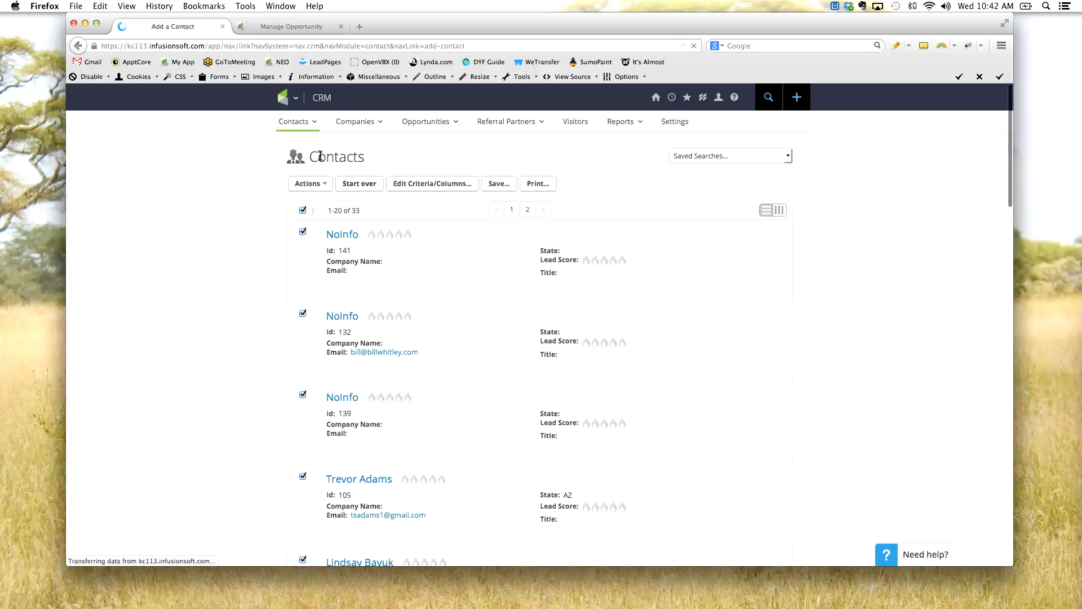
left_click(387, 273)
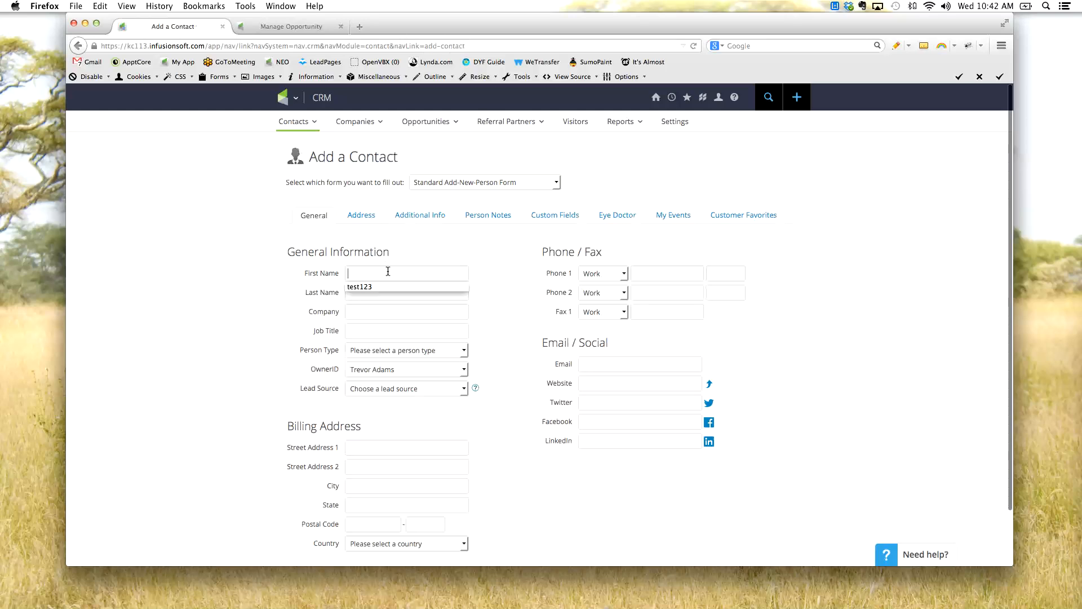
type("Dup")
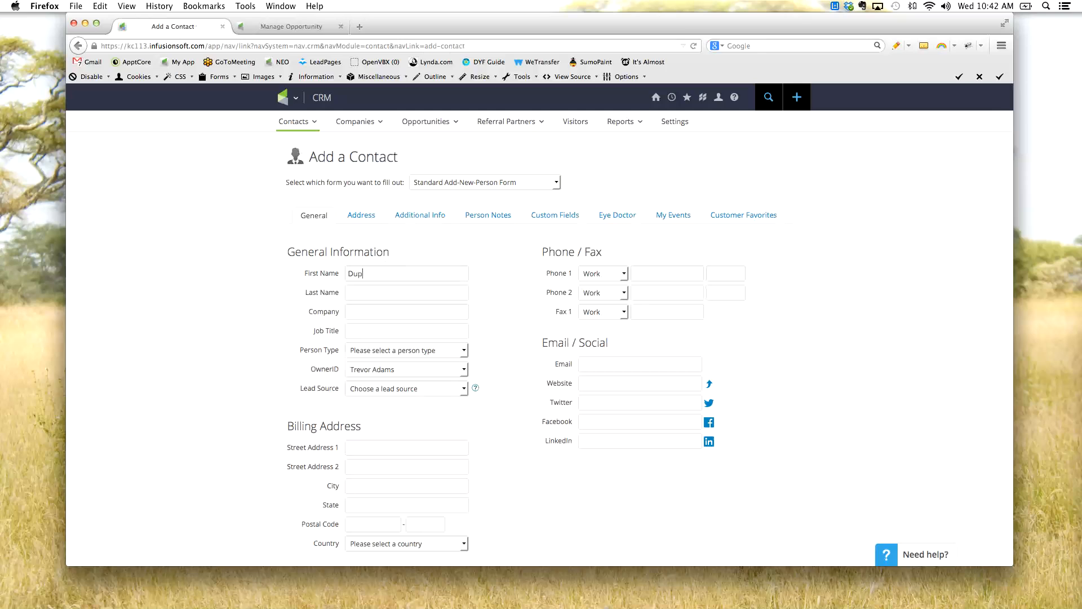
type("A")
type("Last")
left_click(605, 365)
left_click(605, 377)
scroll(308, 432, "down", 2)
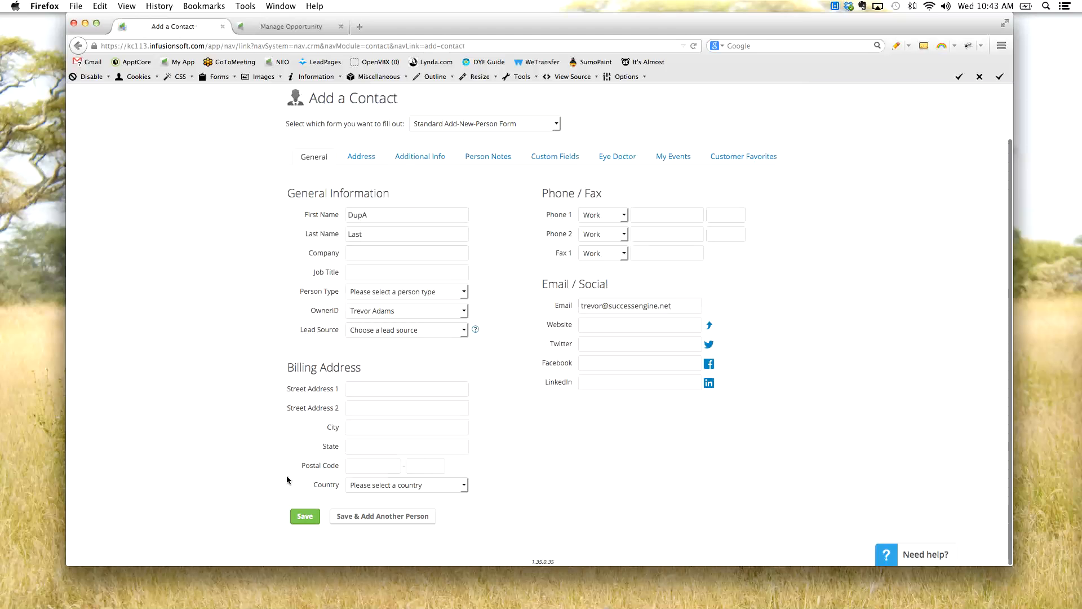
left_click(303, 515)
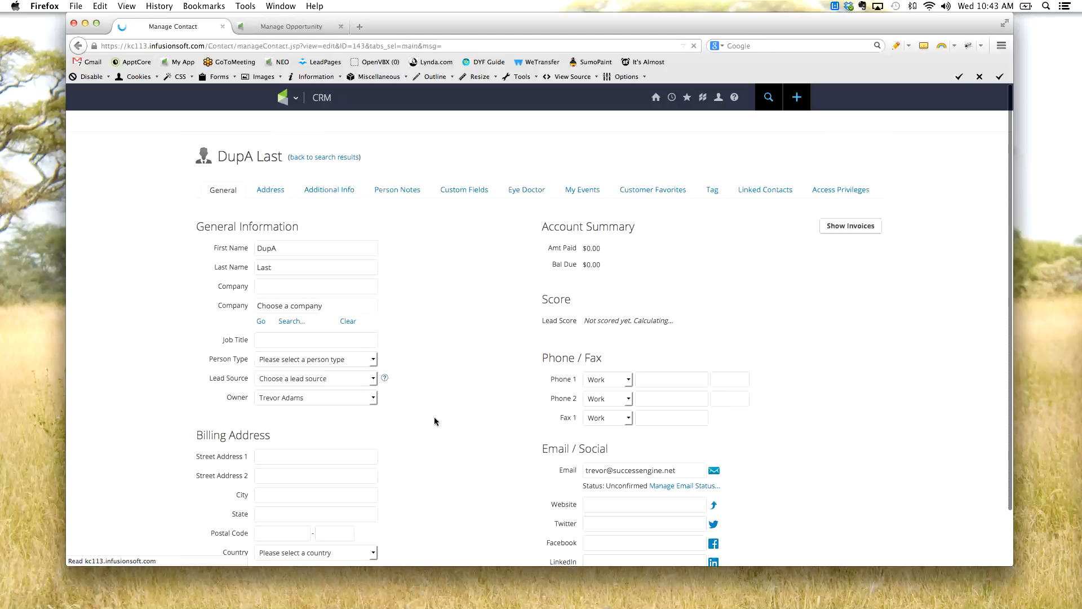
- Begin adding another contact with first name DupA and last name Last on the standard new-person form
left_click(316, 157)
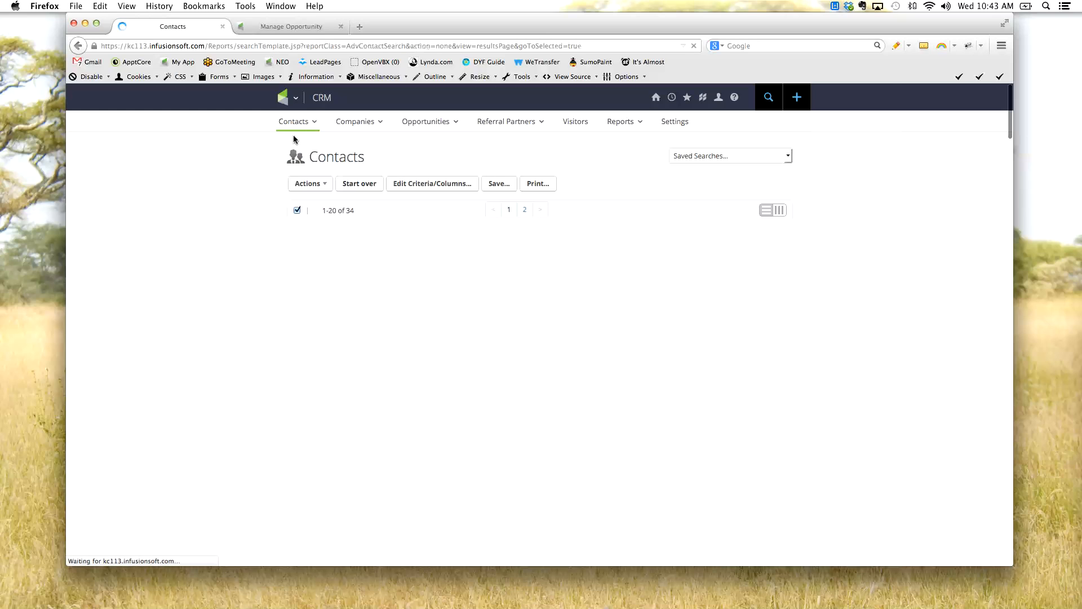
mouse_move(299, 125)
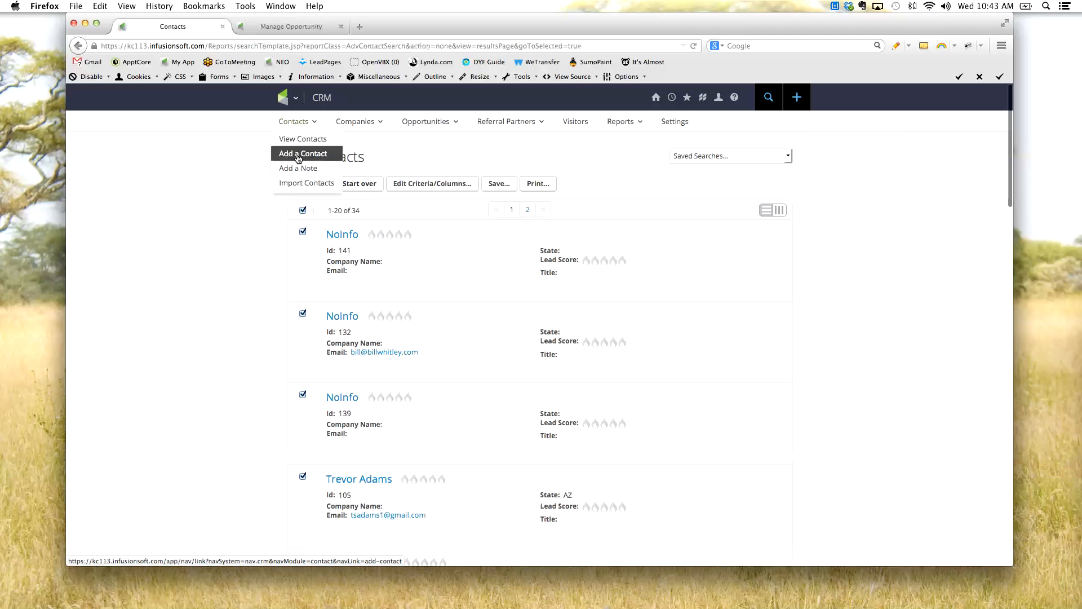
left_click(299, 156)
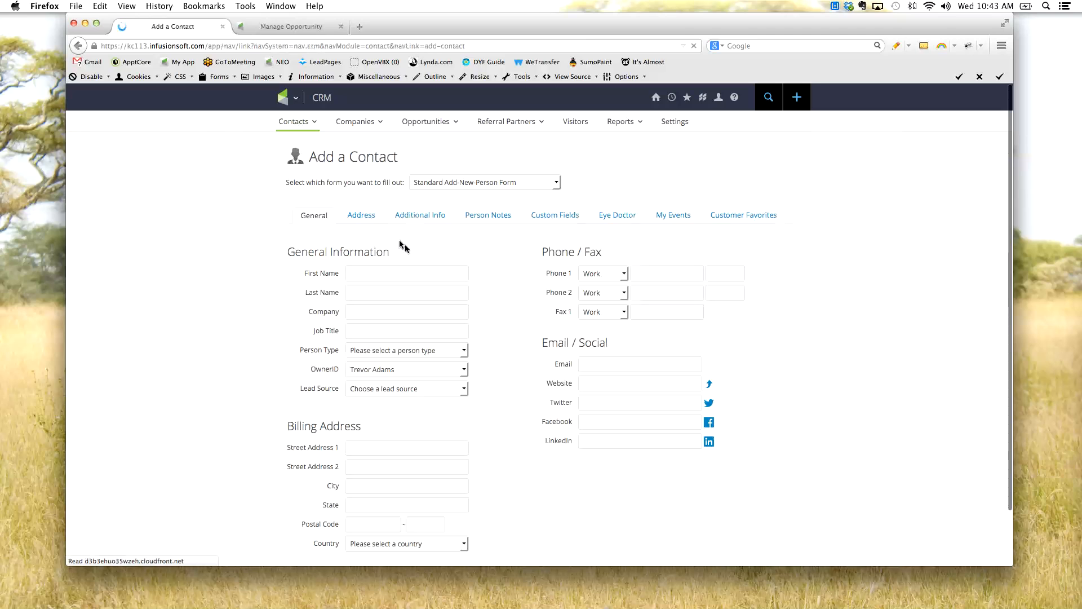
left_click(399, 267)
type("DupA")
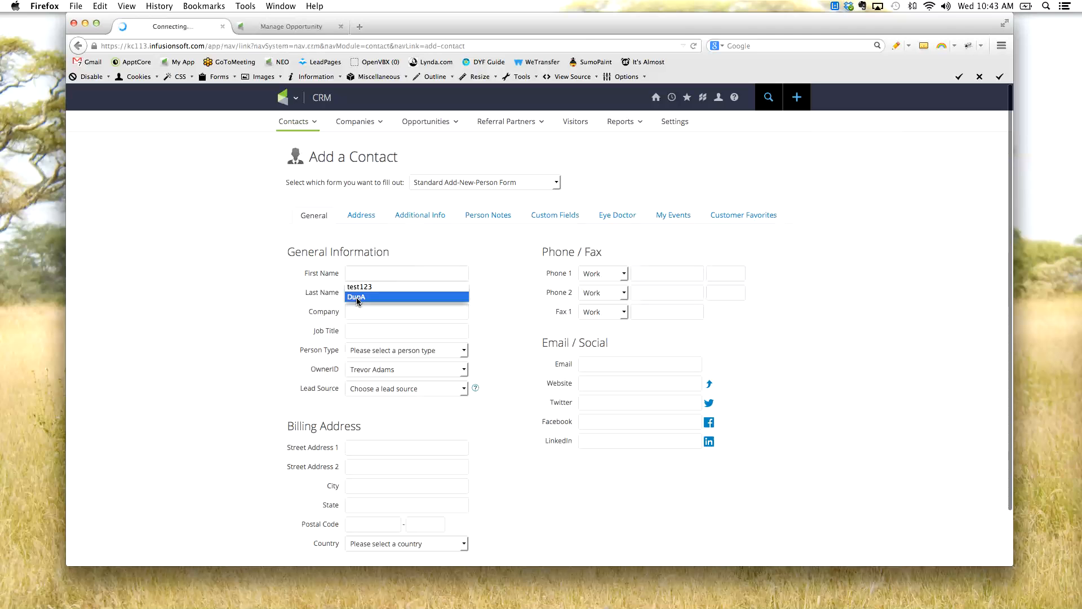
left_click(359, 298)
type("T")
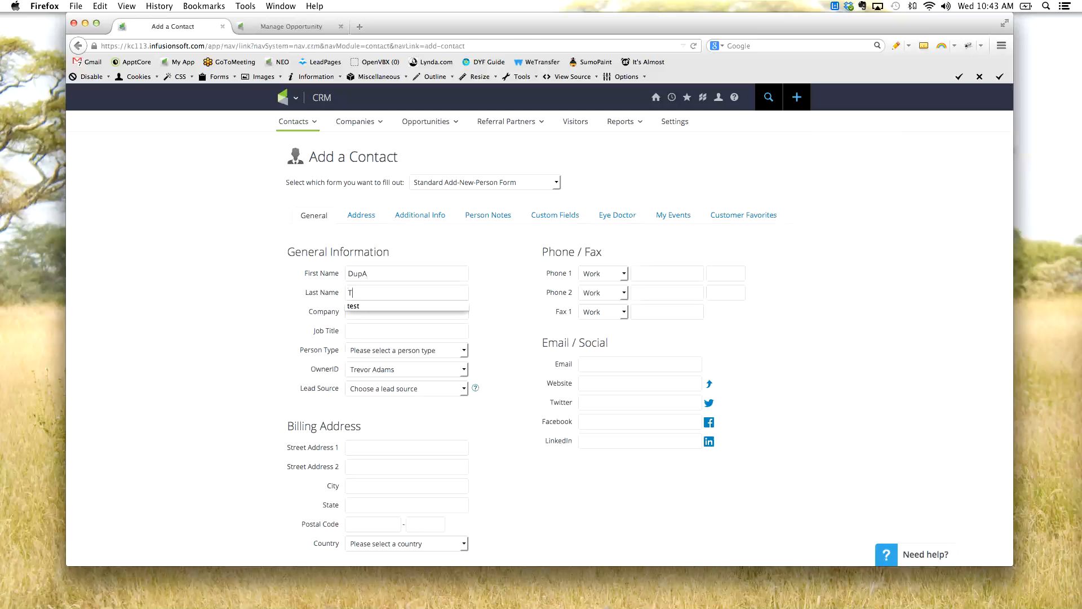
type("ast")
key("Down")
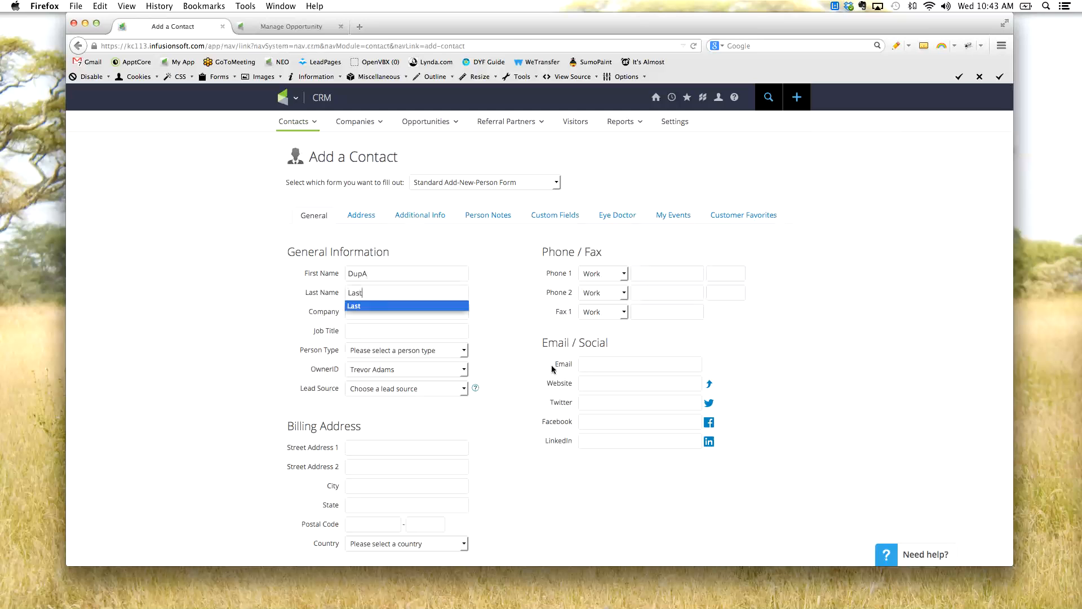
- Fill in the new contact's e-mail address and work phone number
left_click(610, 365)
type("t")
left_click(607, 379)
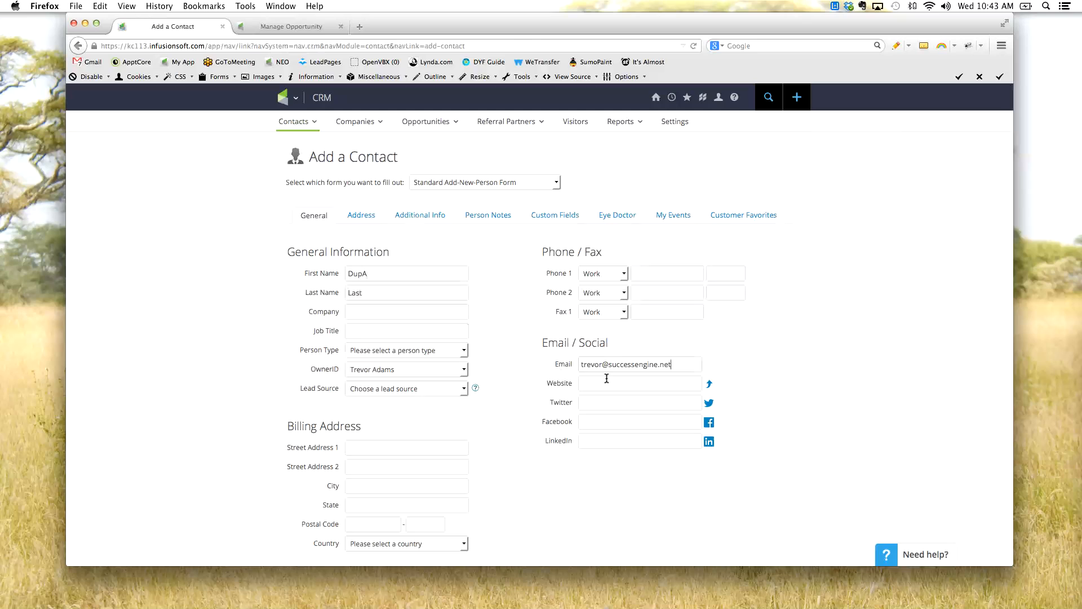
left_click(649, 277)
- Save the new contact and add this person despite the possible duplicate
scroll(512, 364, "down", 2)
left_click(303, 517)
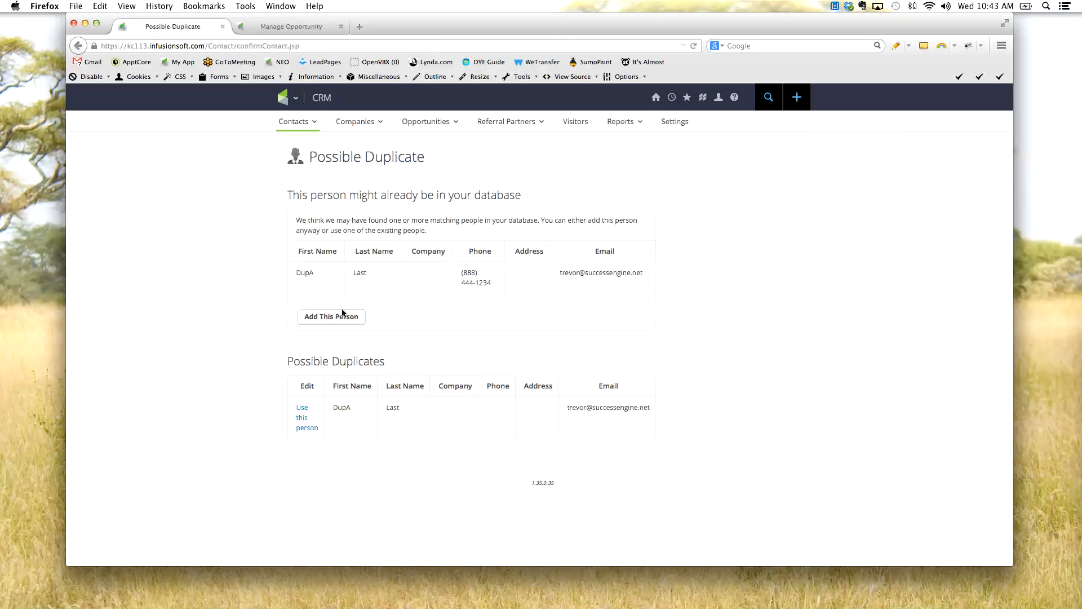
left_click(333, 320)
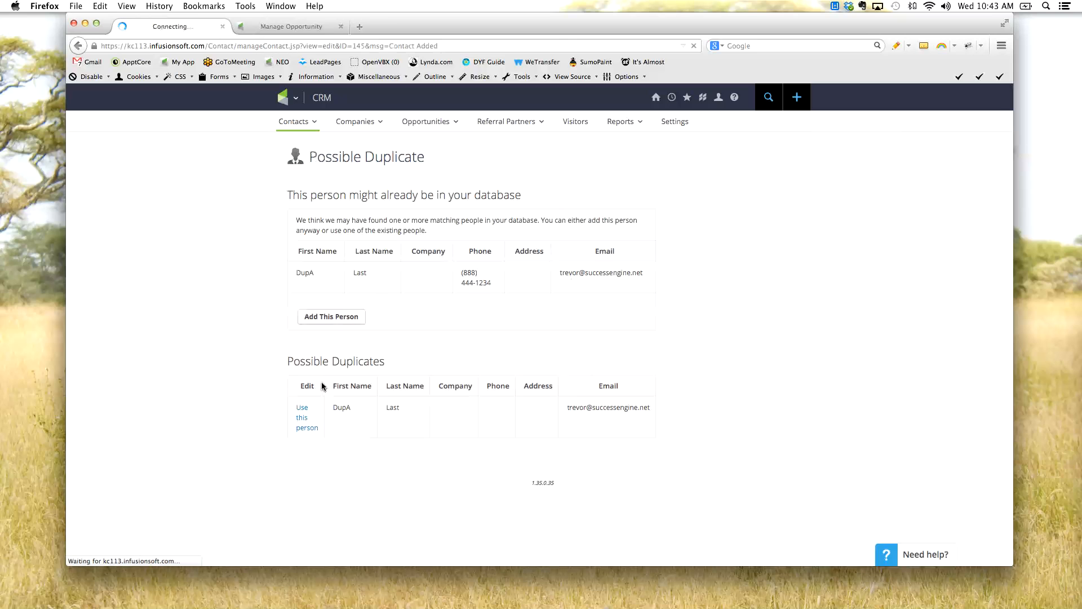
- Search the contacts for "dup" and open both DupA Last records for merging as duplicate contacts
left_click(768, 97)
type("dup")
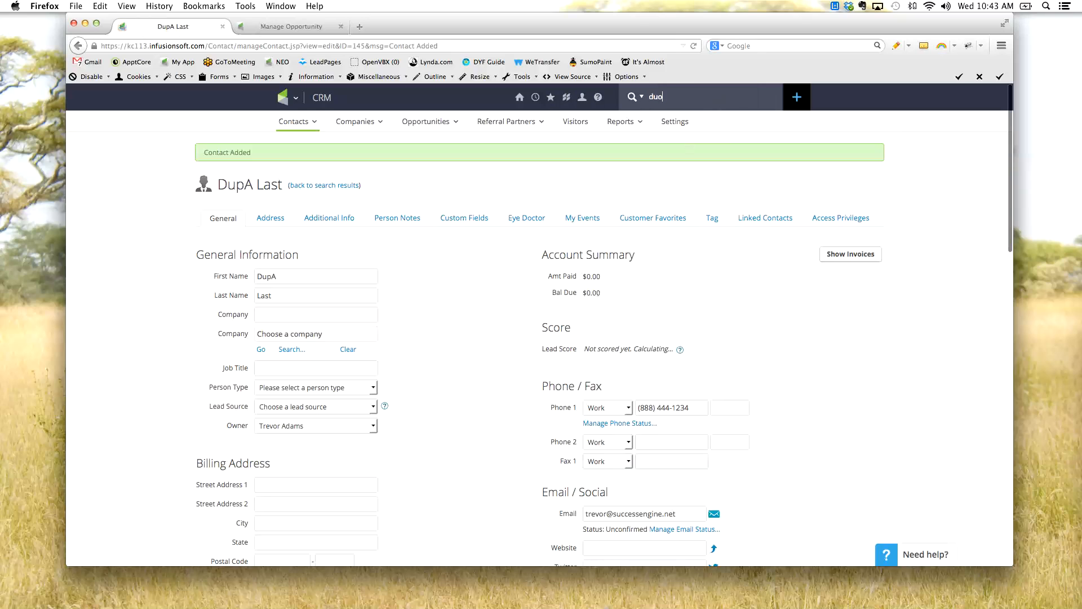
key("Return")
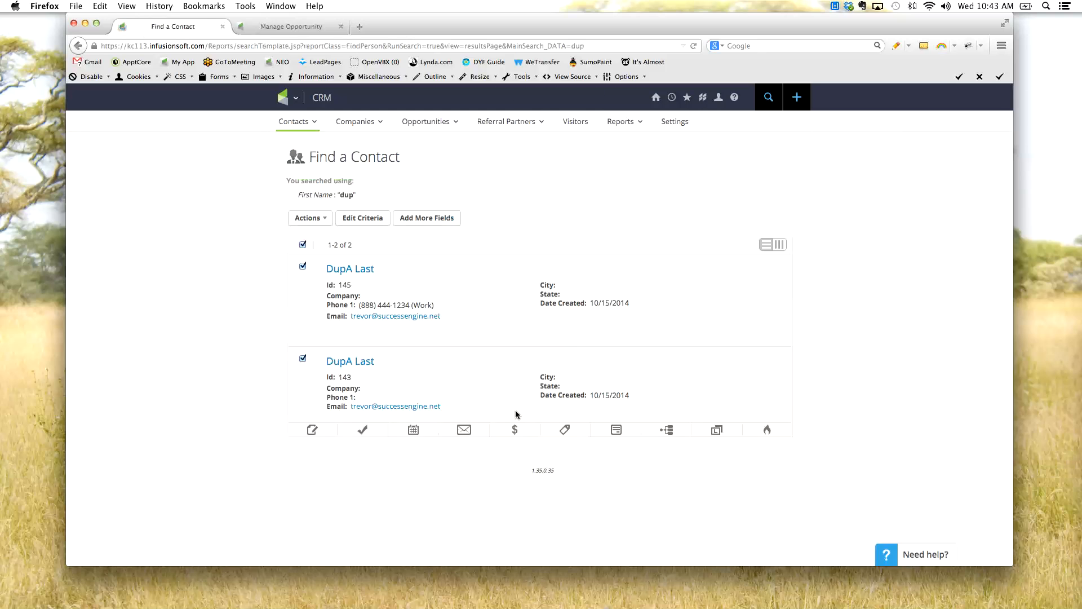
left_click(329, 222)
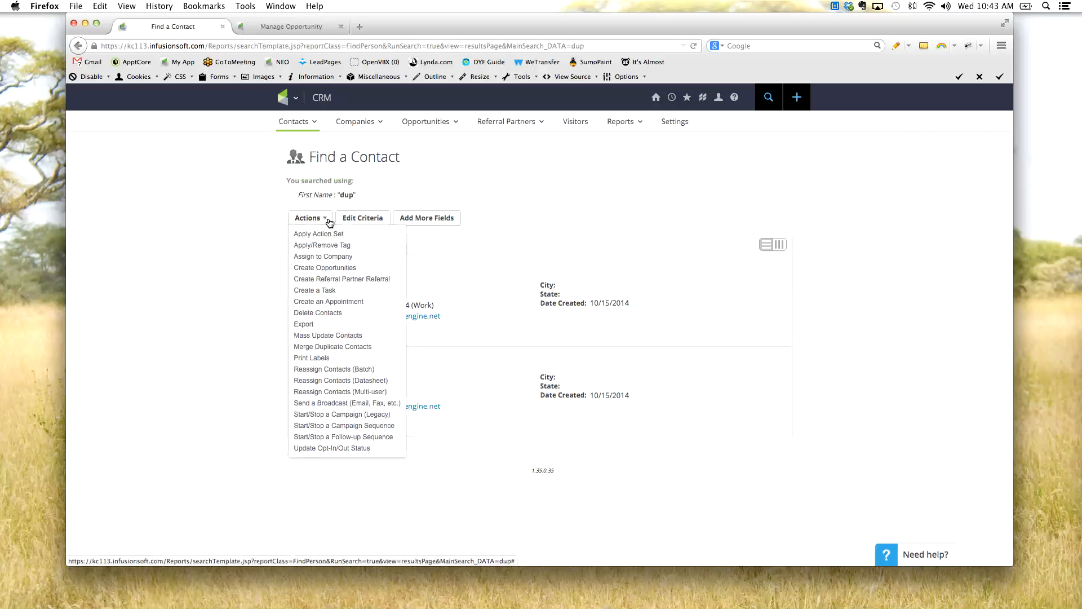
left_click(357, 350)
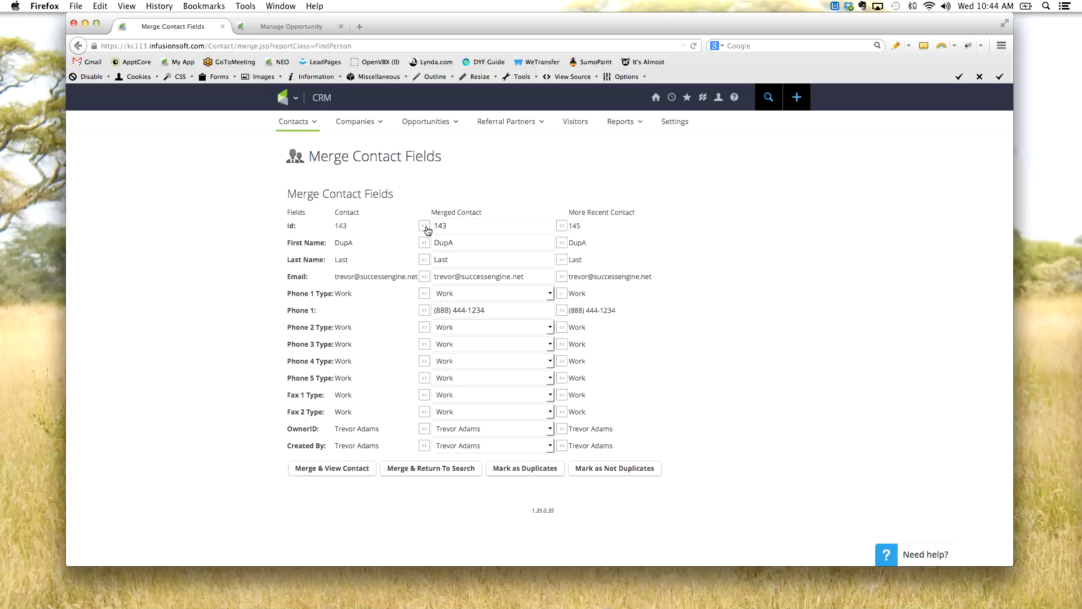
- Compare the Id, e-mail and phone fields of the older and more recent records with the merged contact
left_click(562, 228)
left_click(575, 283)
left_click_drag(354, 294, 330, 306)
left_click_drag(620, 293, 563, 299)
left_click_drag(305, 294, 357, 386)
left_click(366, 389)
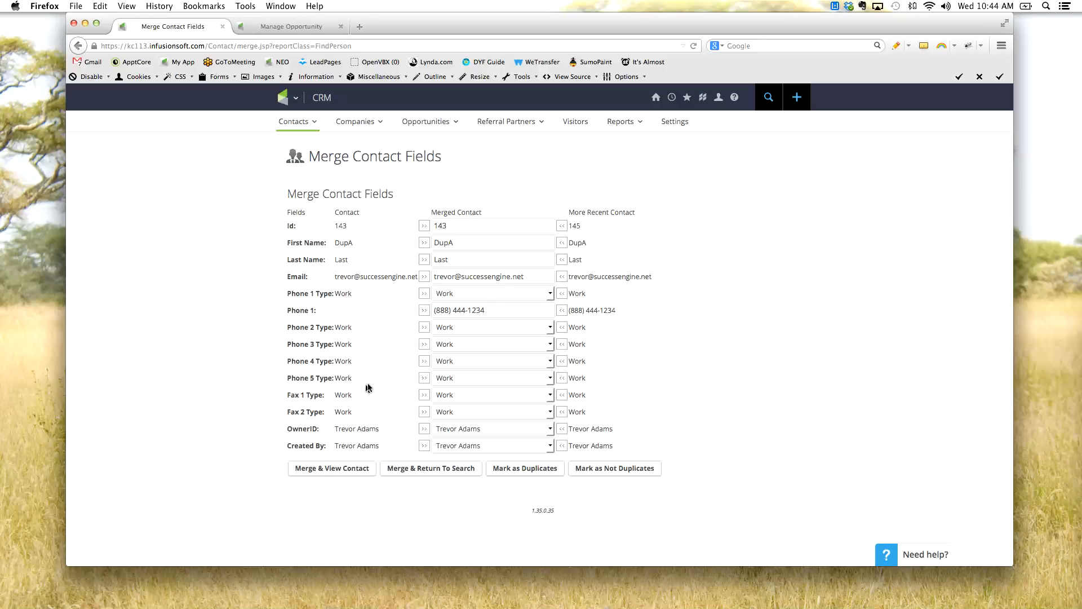